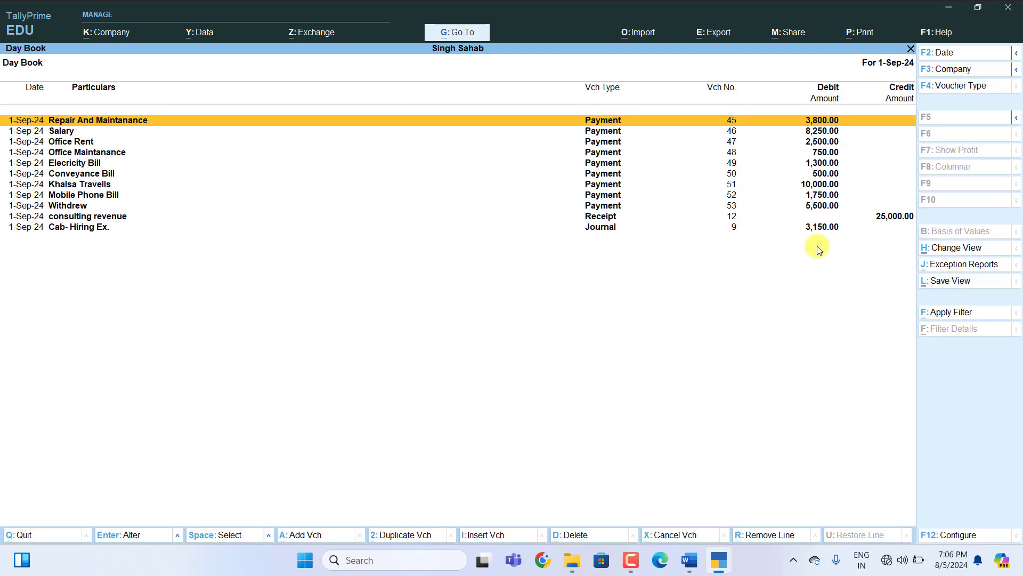
# Close the Day Book report to get back to the Gateway of Tally for Singh Sahab.
pyautogui.press('Escape')
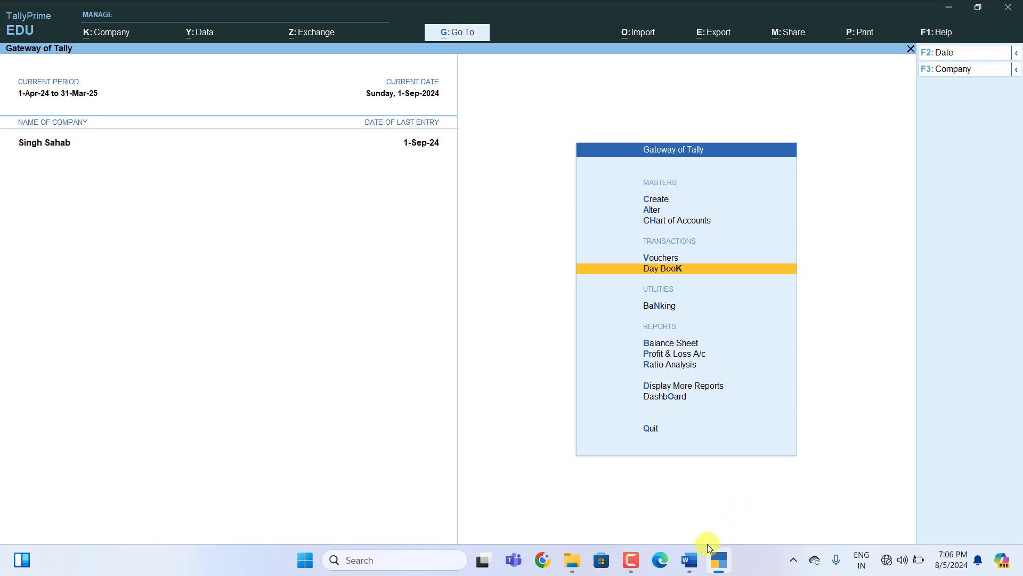
# Switch to the Word worksheet and review the October 2024 table up to entry 72's Rs.50000 cheque receipt.
pyautogui.click(689, 559)
pyautogui.scroll(-10, 702, 339)
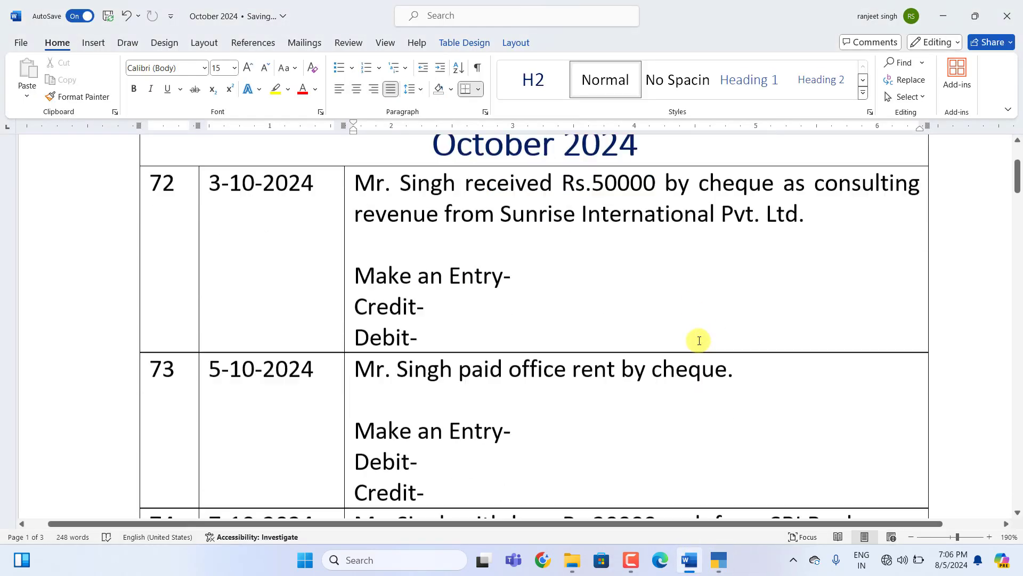
pyautogui.scroll(10, 698, 344)
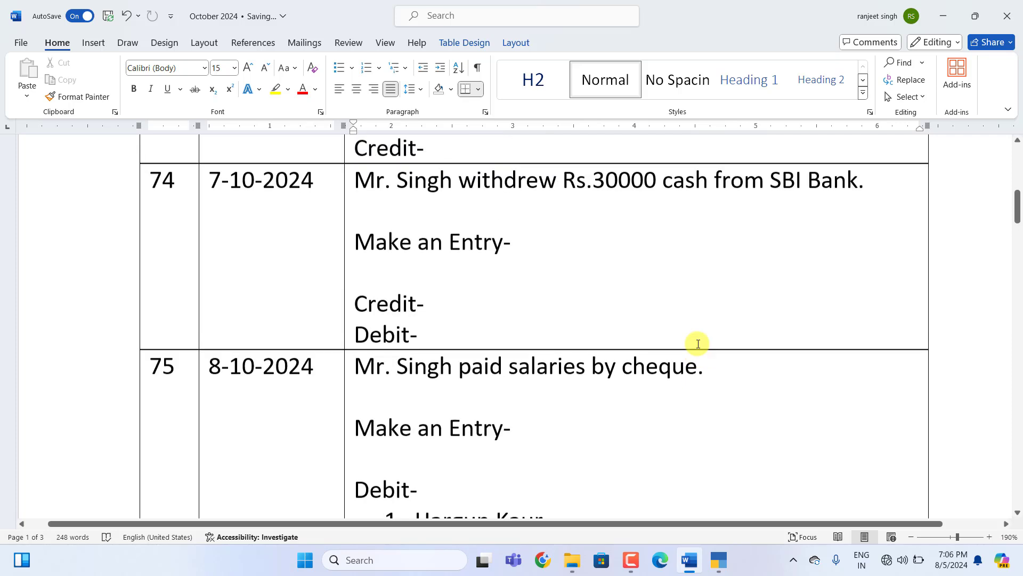
pyautogui.scroll(1, 699, 344)
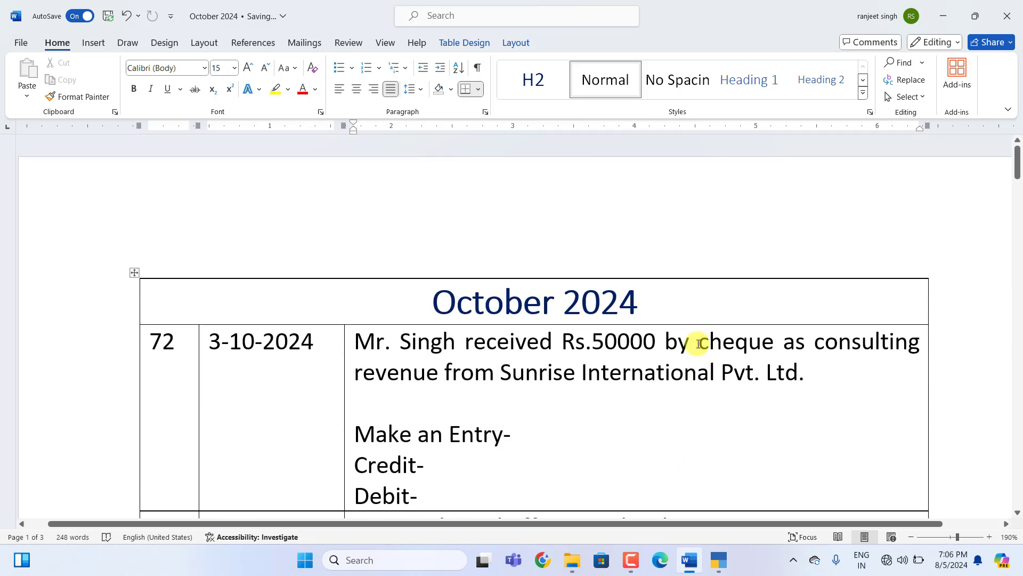
pyautogui.scroll(-3, 698, 344)
pyautogui.scroll(2, 698, 343)
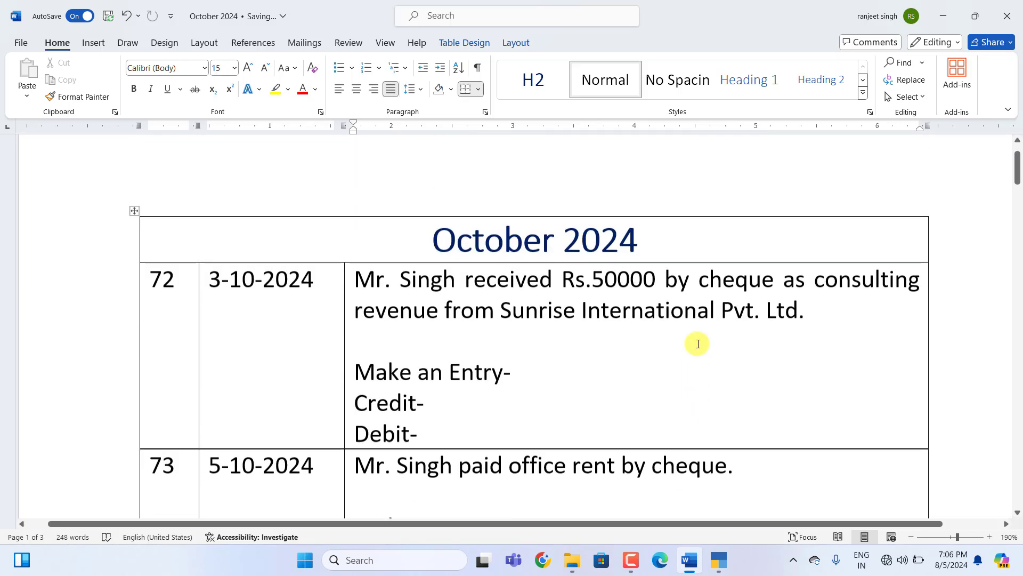
pyautogui.scroll(-1, 698, 343)
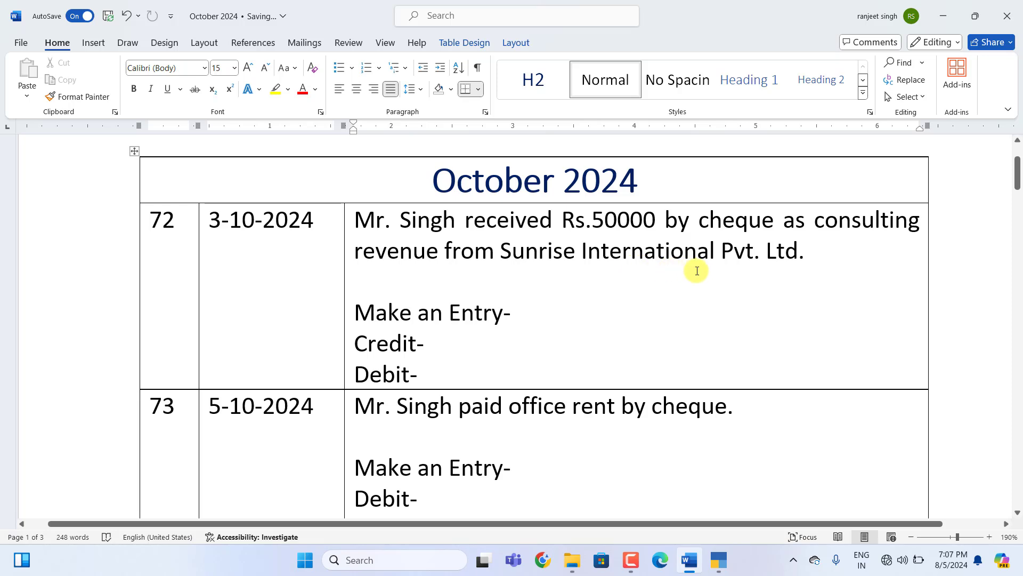
pyautogui.scroll(-1, 529, 296)
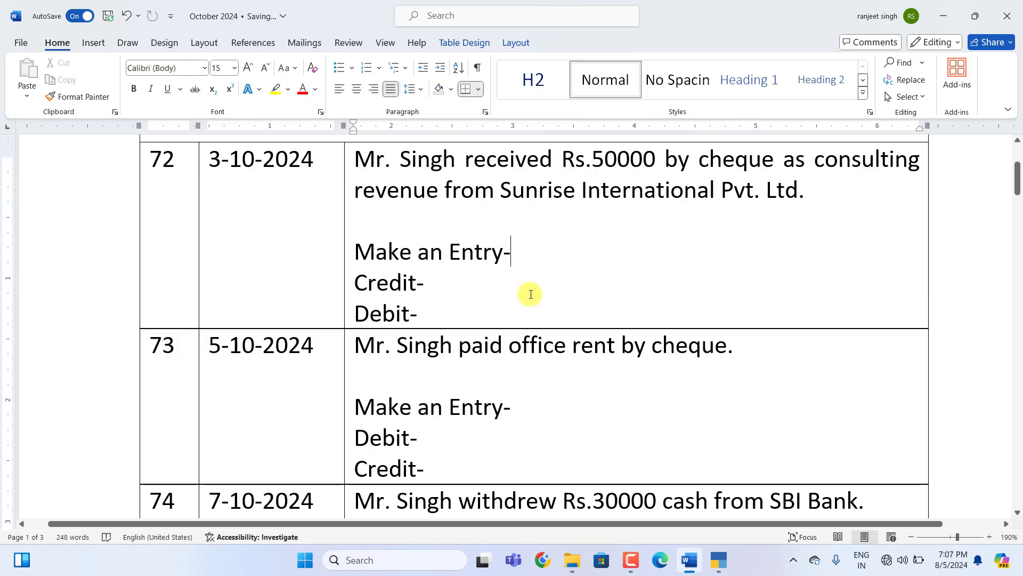
pyautogui.scroll(1, 531, 295)
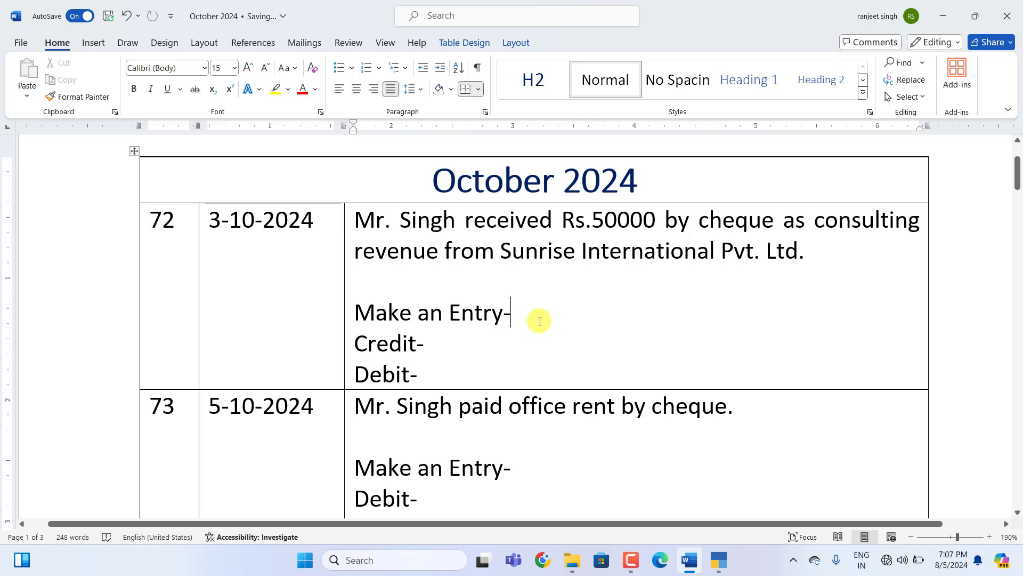
# Fill entry 72 as Receipt Voucher: Credit consulting Revenue- 50000, Debit SBI Bank-50000.
pyautogui.write('Receipt Voucher')
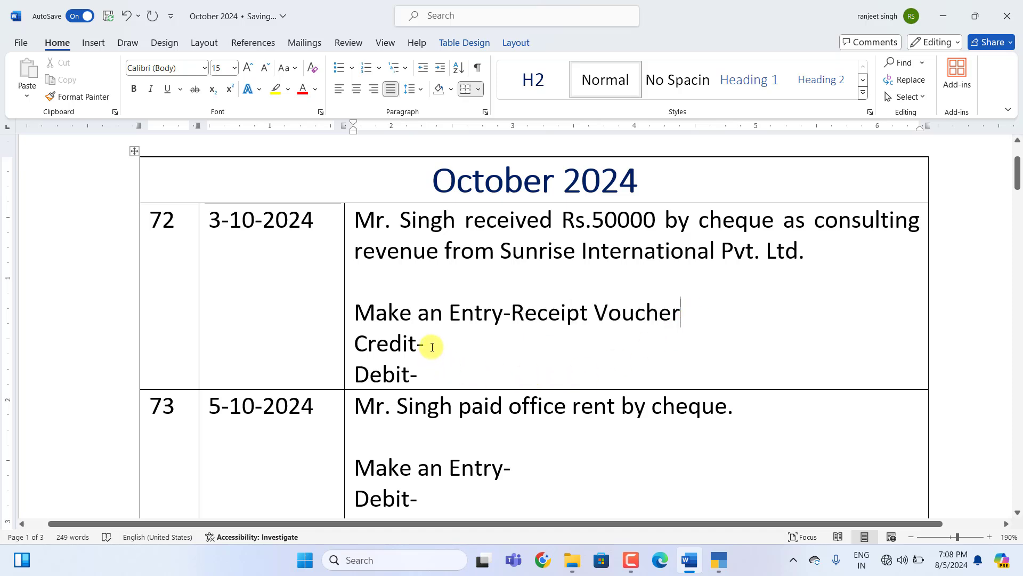
pyautogui.click(432, 347)
pyautogui.write('consulting Revenue- ')
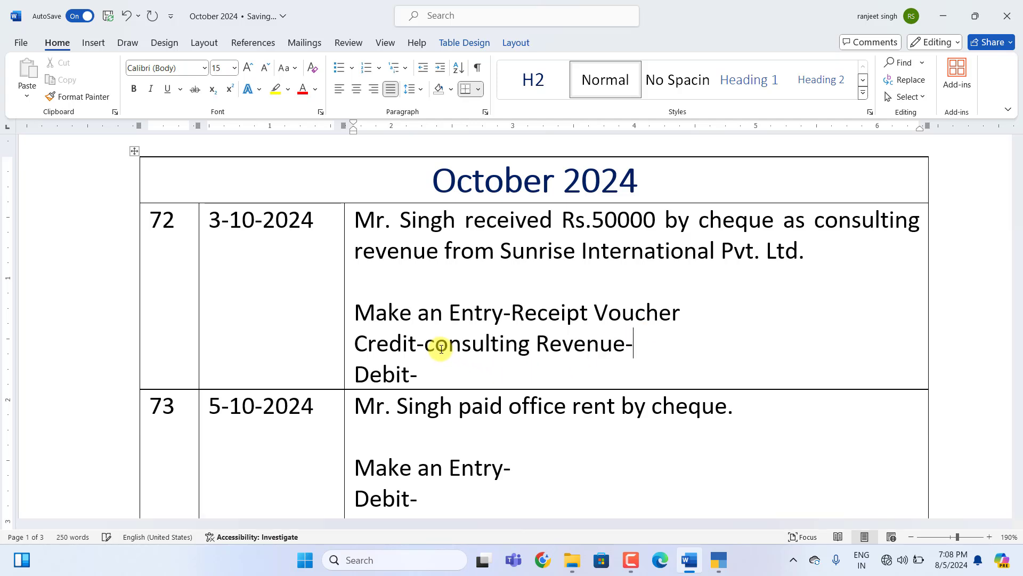
pyautogui.write('50000')
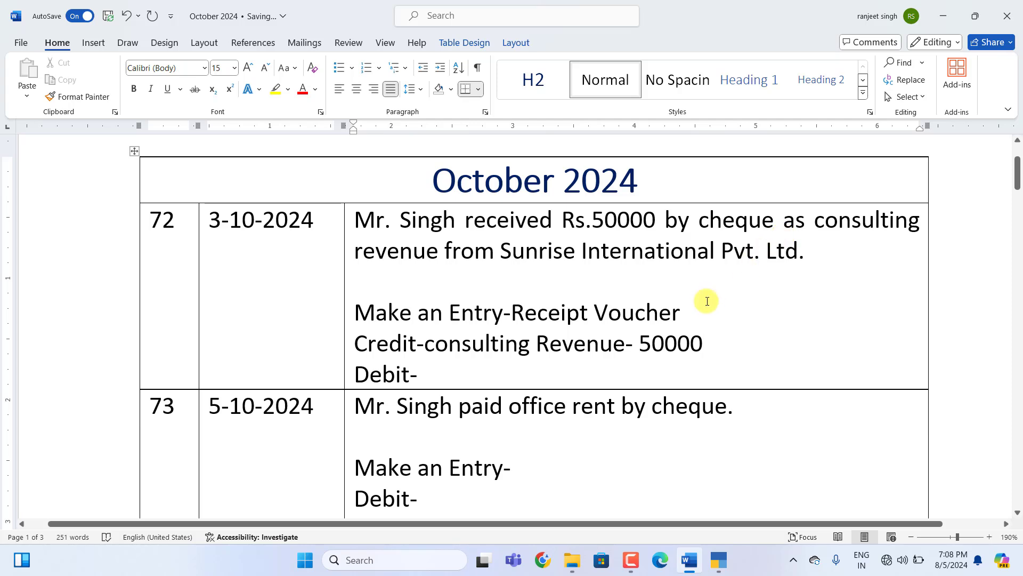
pyautogui.click(433, 377)
pyautogui.write('SBi')
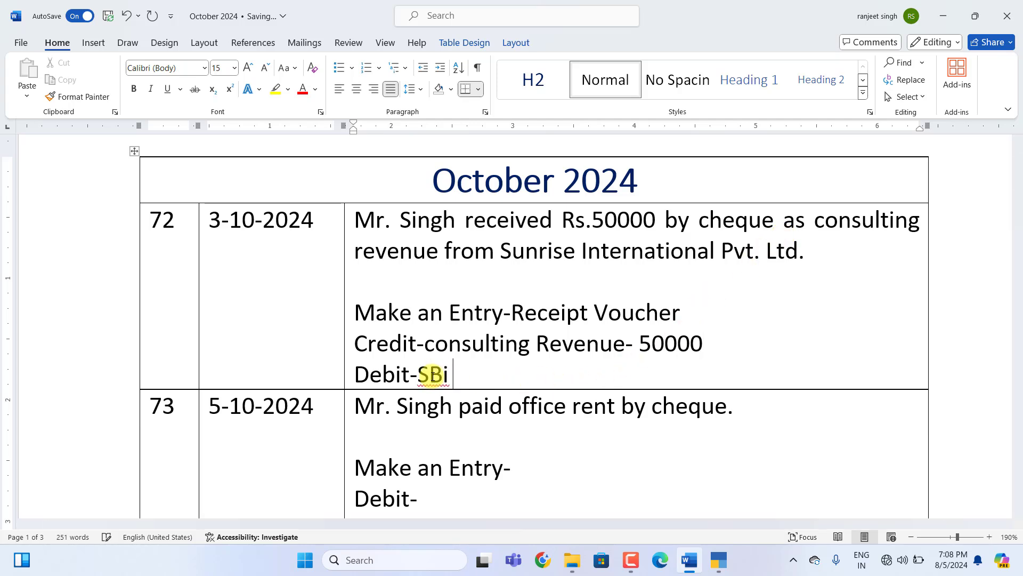
pyautogui.press('BackSpace')
pyautogui.press('BackSpace')
pyautogui.write('I Bank-')
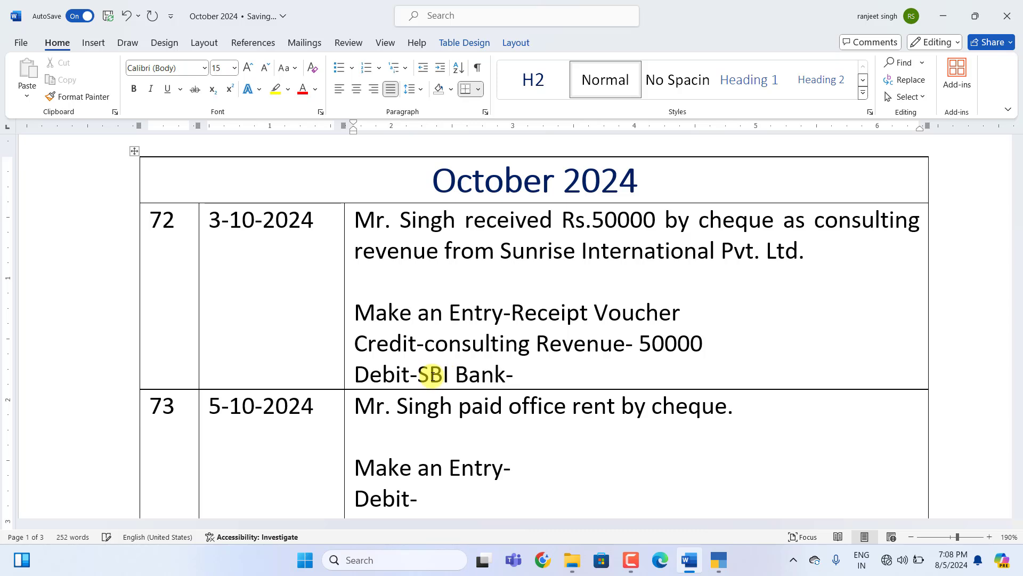
pyautogui.write('50000')
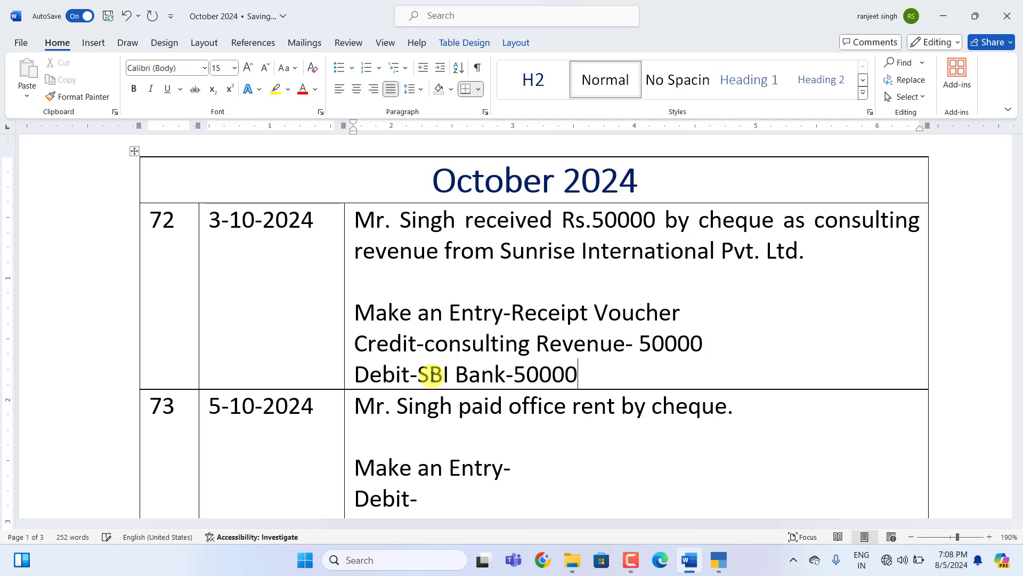
pyautogui.click(718, 559)
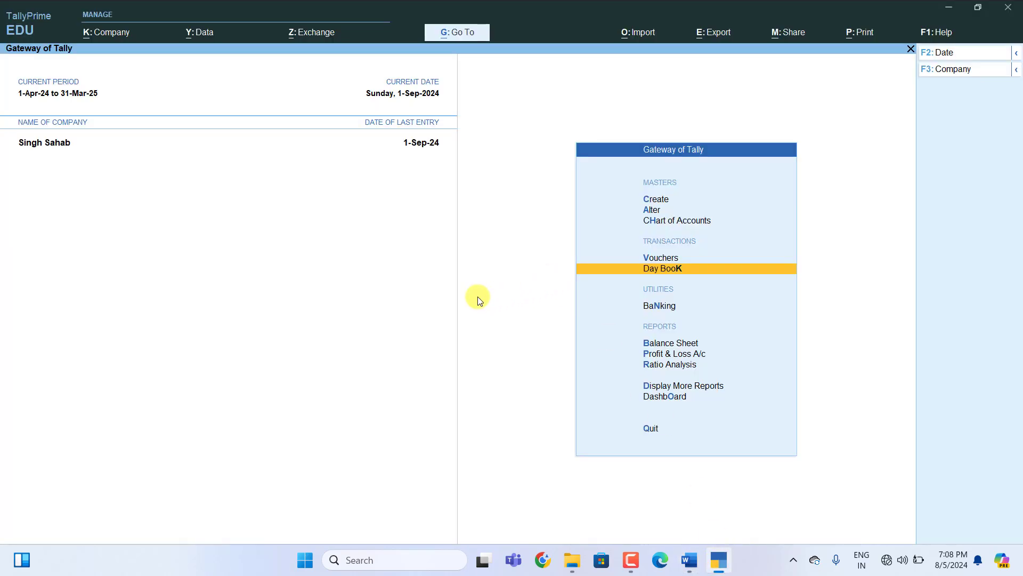
# Start a new Receipt voucher dated 1-Oct-24.
pyautogui.press('Up')
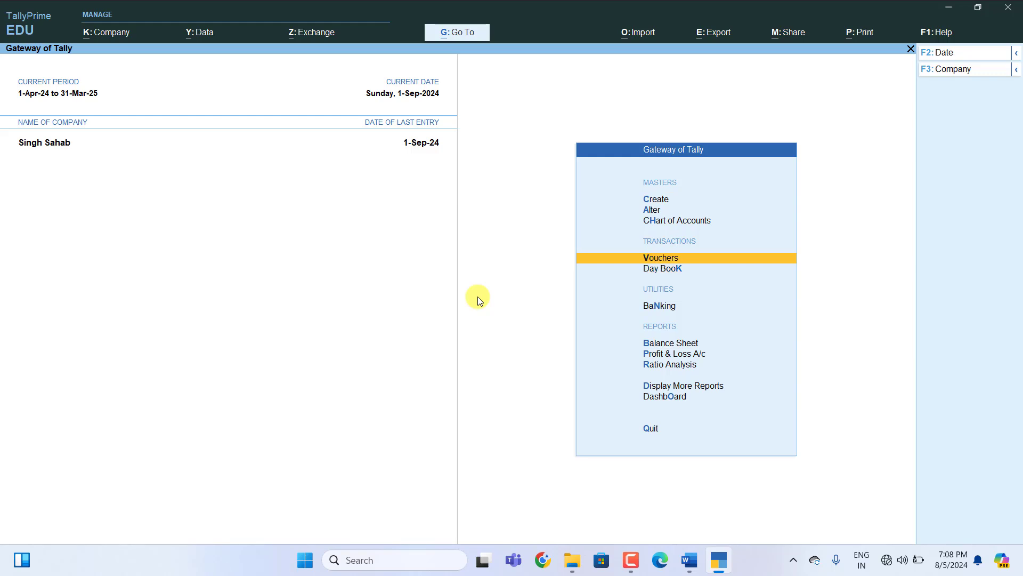
pyautogui.press('Return')
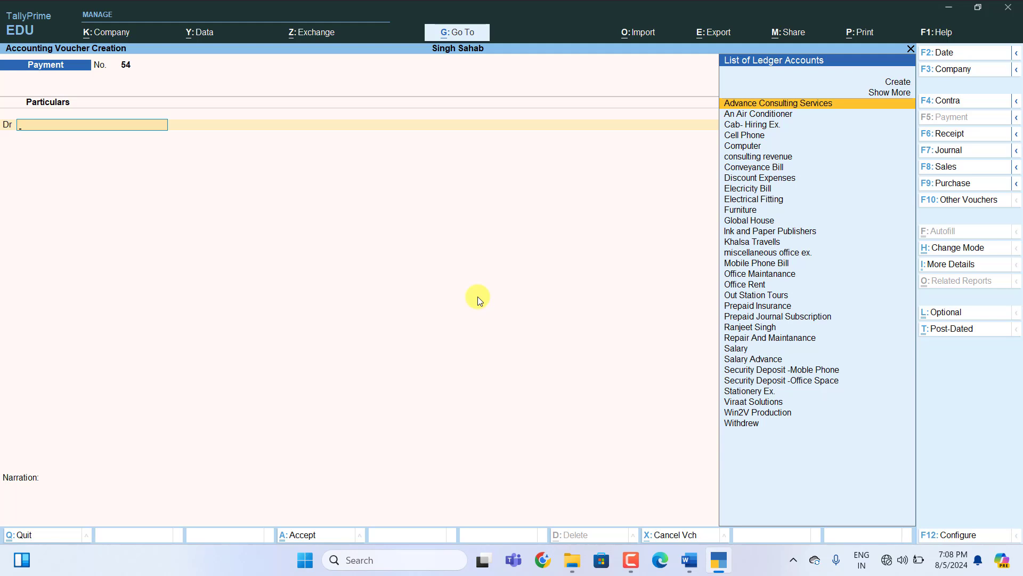
pyautogui.press('F2')
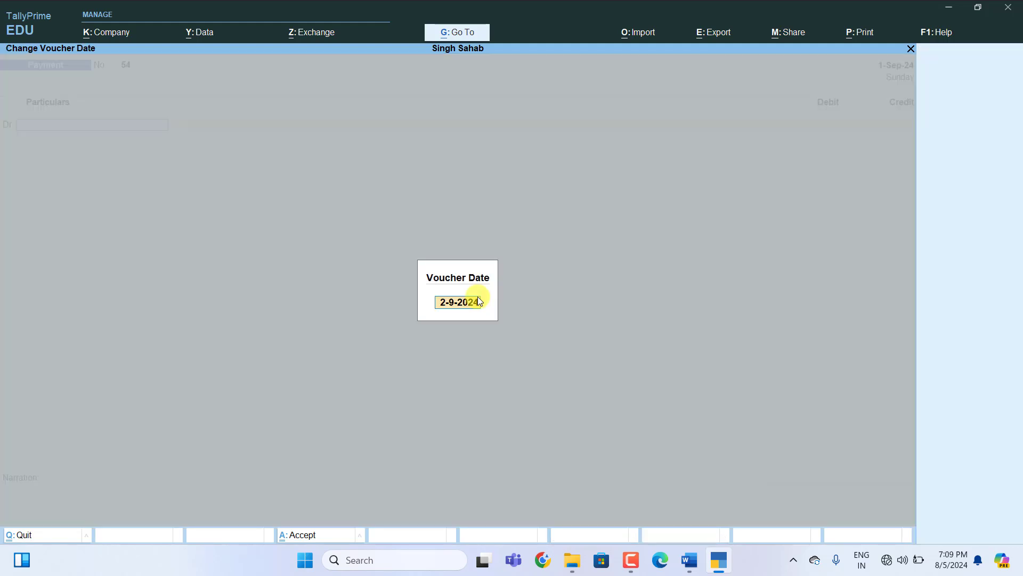
pyautogui.write('1')
pyautogui.press('Return')
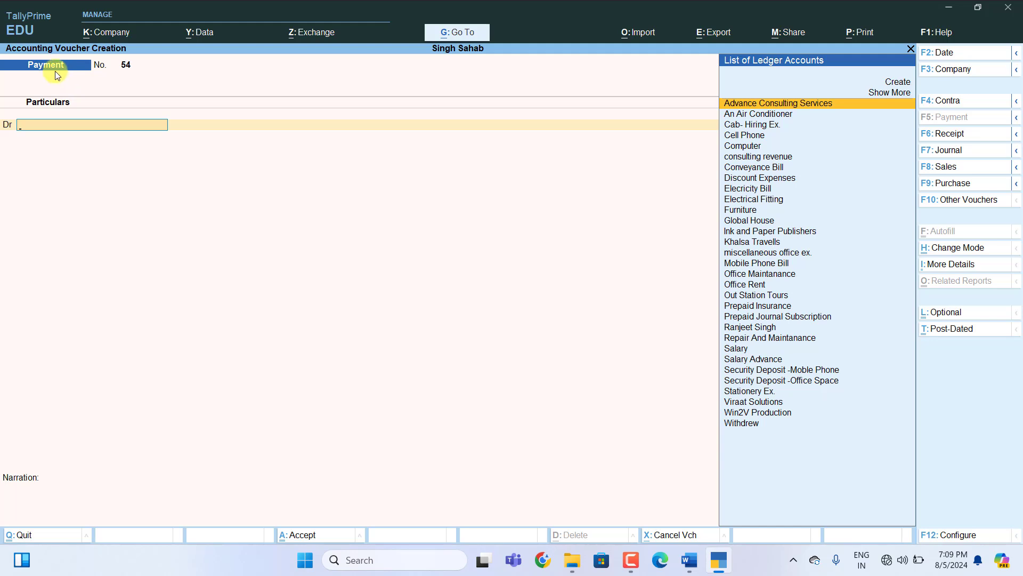
pyautogui.press('F6')
# Credit consulting revenue and debit SBI Bank 50,000, saving Receipt No. 13.
pyautogui.write('C')
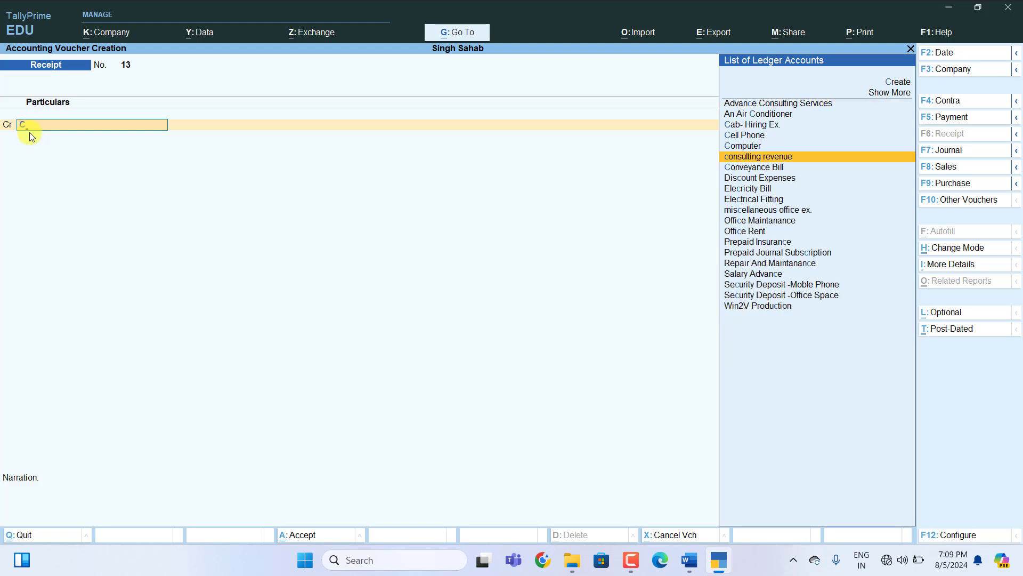
pyautogui.press('Return')
pyautogui.write('50')
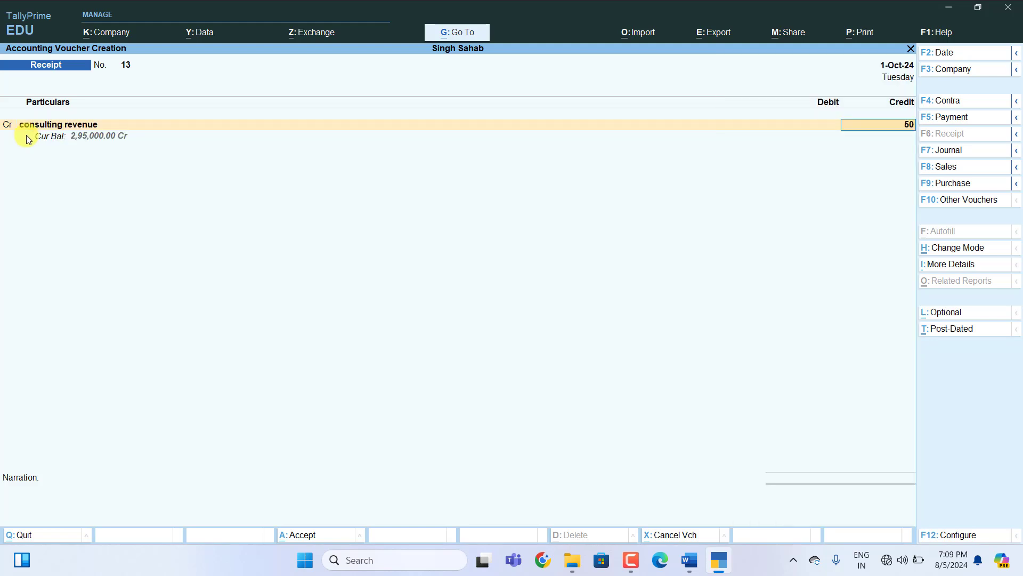
pyautogui.write('000')
pyautogui.press('Return')
pyautogui.click(24, 148)
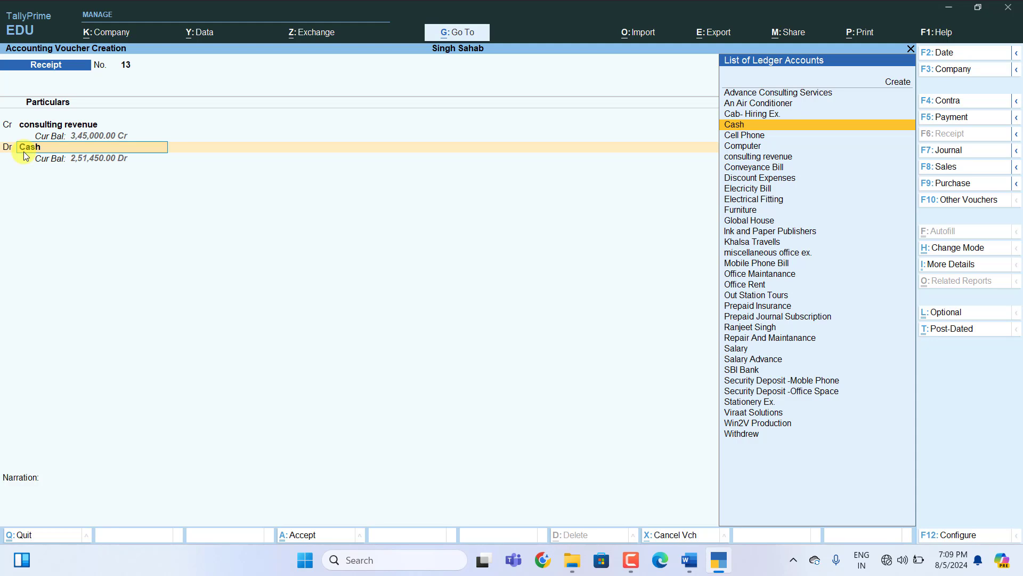
pyautogui.write('S')
pyautogui.press('Up')
pyautogui.press('Up')
pyautogui.press('Up')
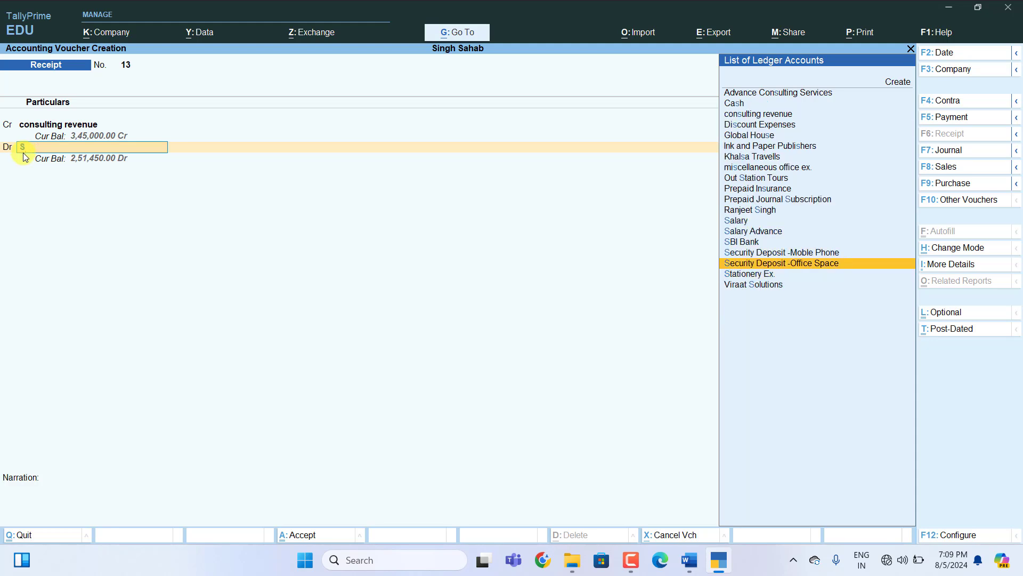
pyautogui.press('Return')
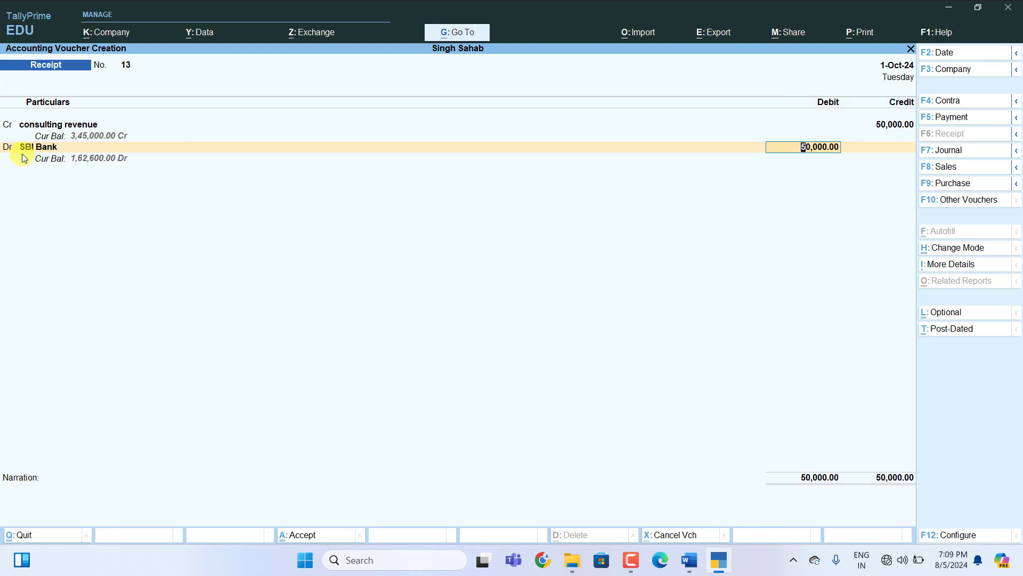
pyautogui.press('Return')
pyautogui.press('Return')
pyautogui.press('Return')
pyautogui.press('Return')
pyautogui.press('Return')
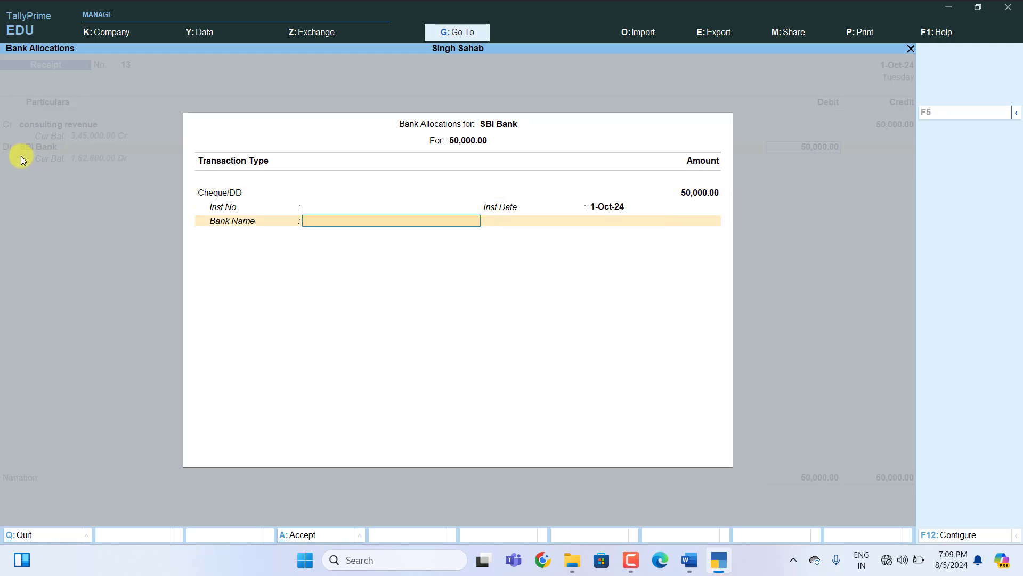
pyautogui.press('Return')
pyautogui.press('Return')
pyautogui.press('Return')
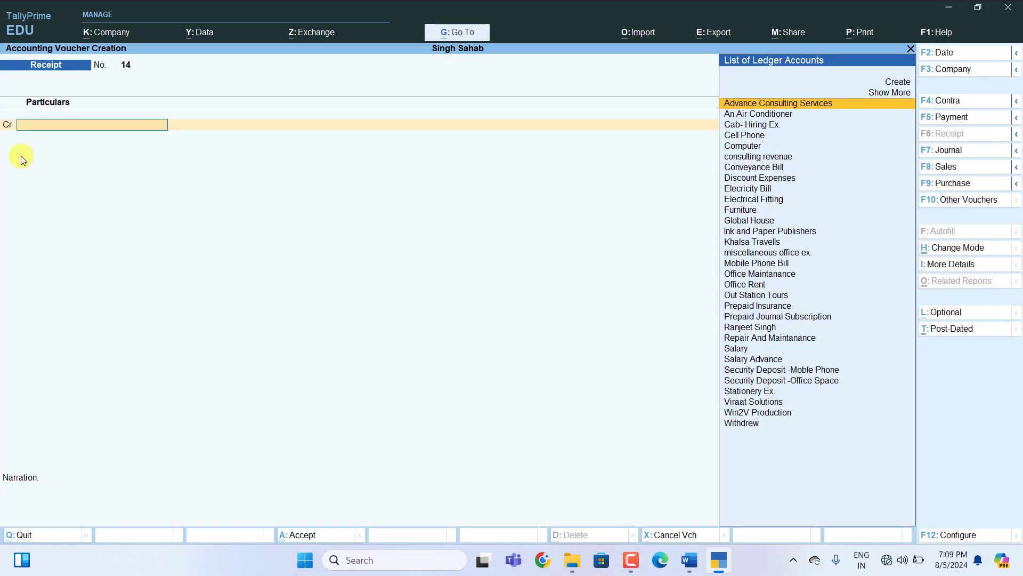
pyautogui.hotkey('alt', 'Tab')
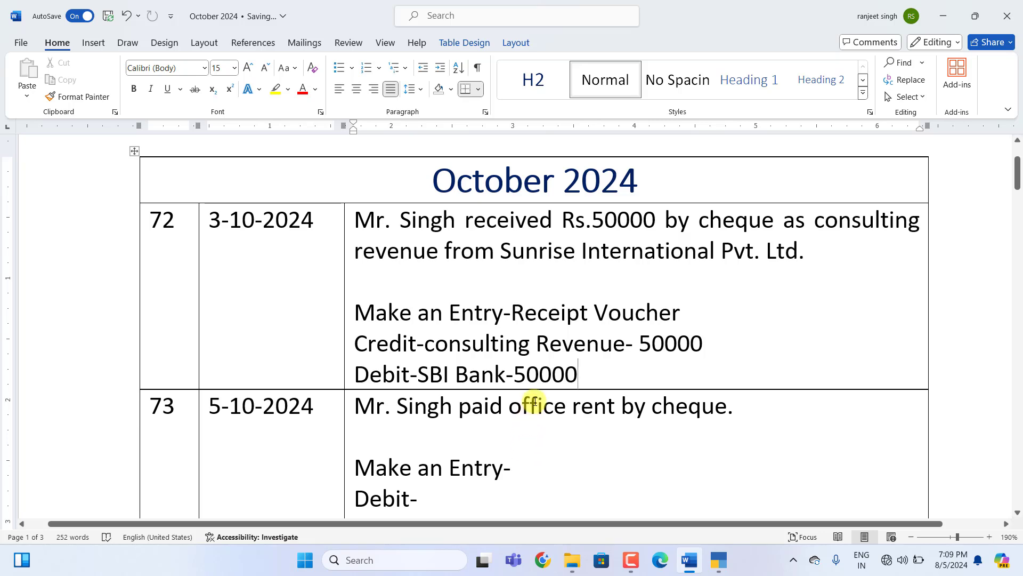
# Fill entry 73 as payment Voucher: Debit office rent-2500, Credit SBi Bank-2500.
pyautogui.scroll(-4, 530, 404)
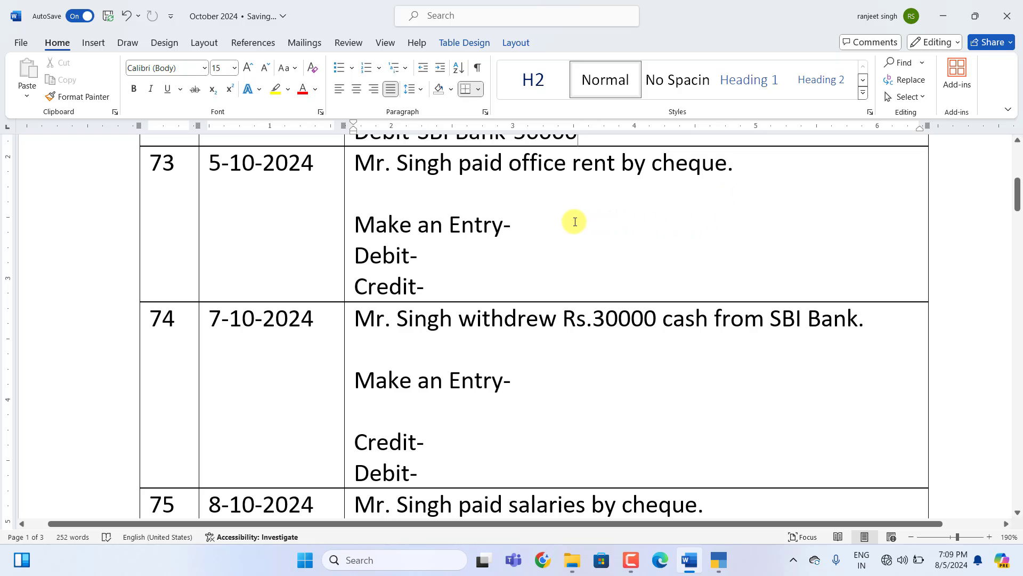
pyautogui.click(539, 231)
pyautogui.write('payment Voucher')
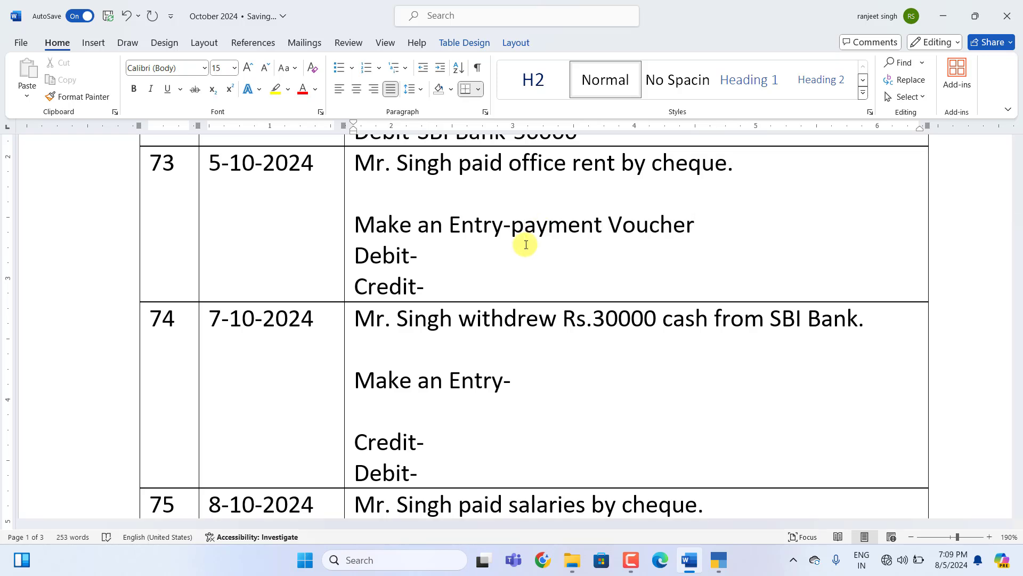
pyautogui.click(441, 259)
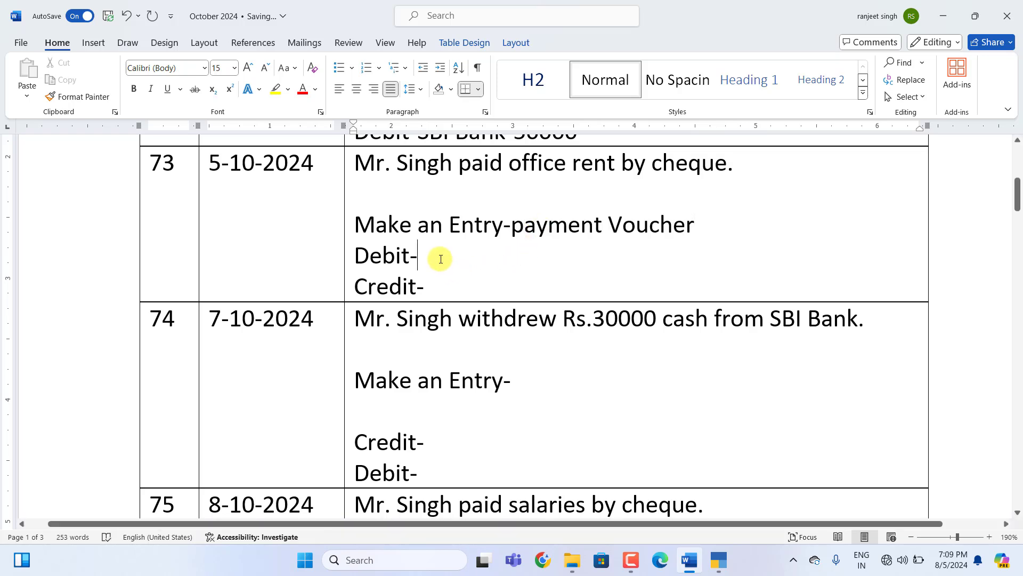
pyautogui.write('office rent')
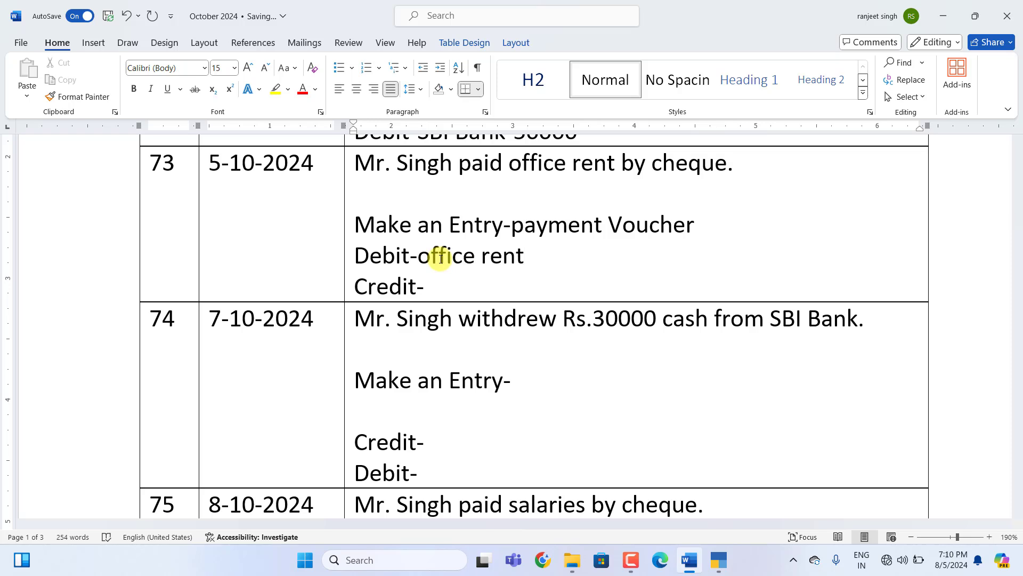
pyautogui.write('-2500')
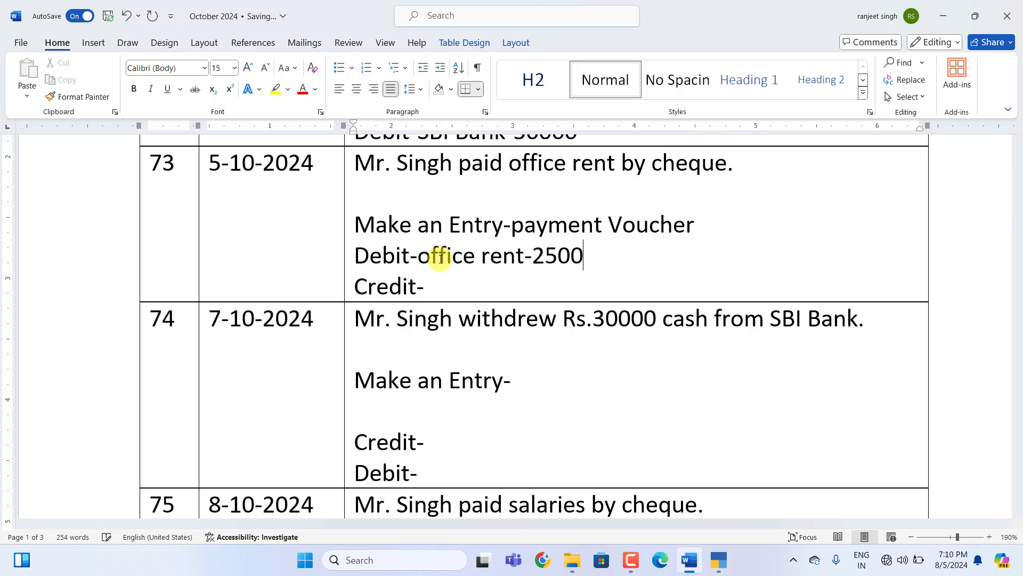
pyautogui.click(458, 295)
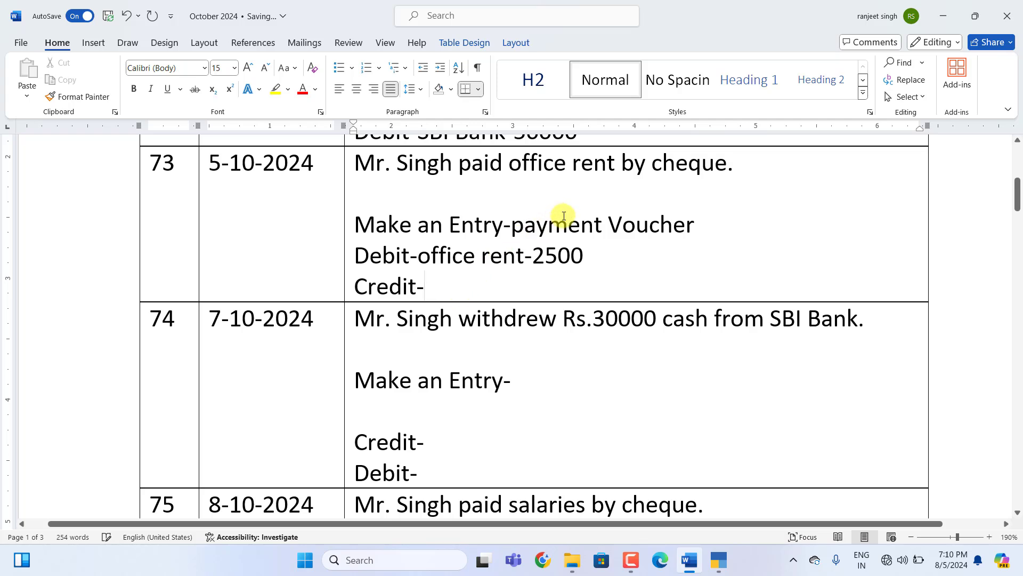
pyautogui.write('S')
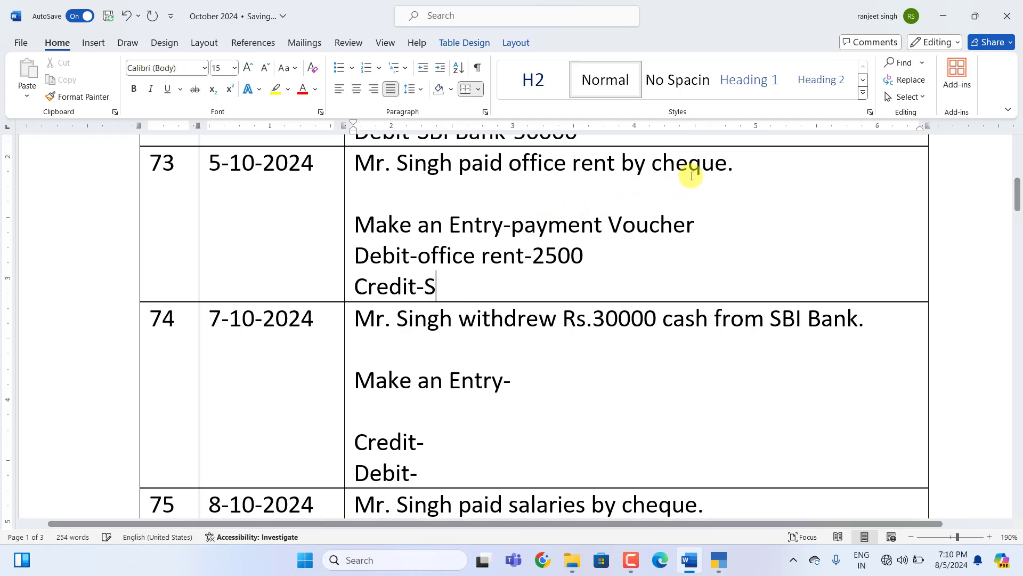
pyautogui.write('Bi Ban')
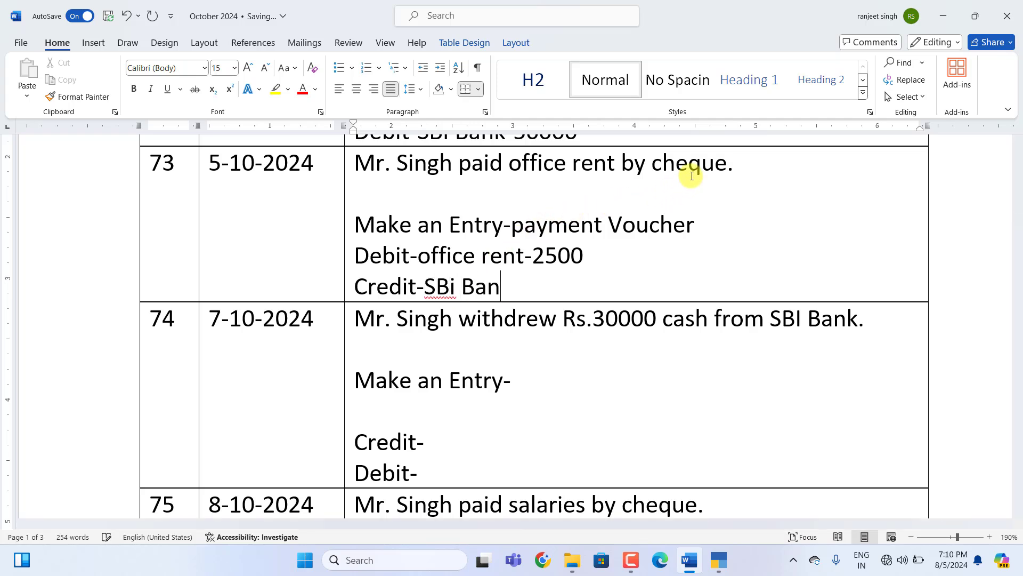
pyautogui.write('k-2500')
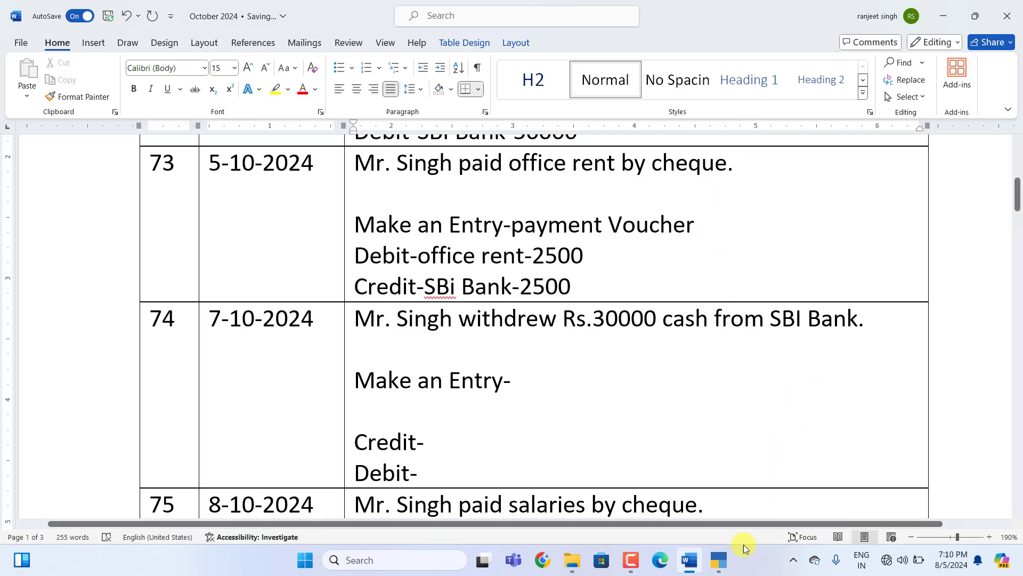
pyautogui.click(718, 559)
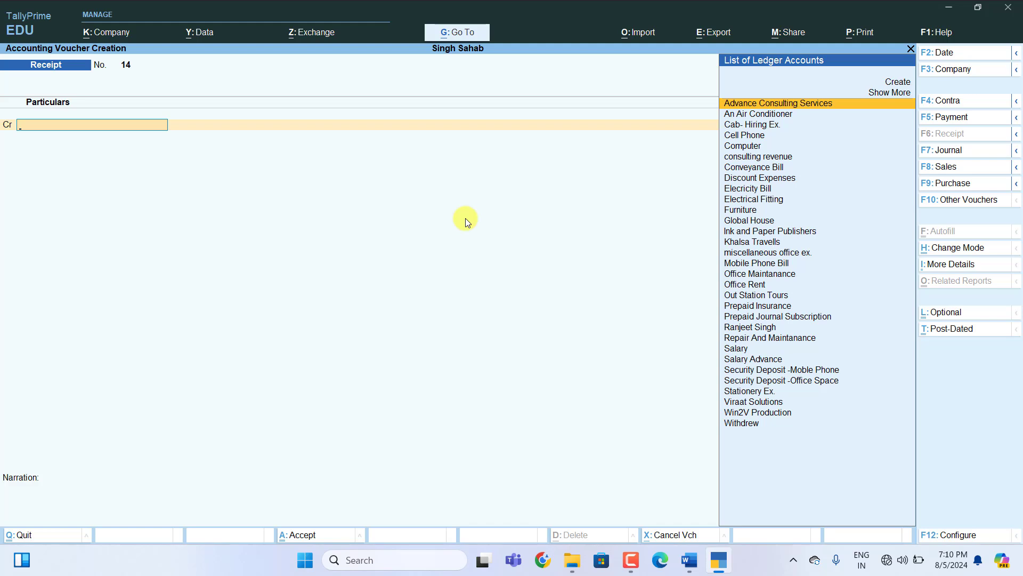
# Enter Payment voucher 54 debiting Office Rent 2,500 and crediting SBI Bank 2,500.
pyautogui.press('F5')
pyautogui.write('O')
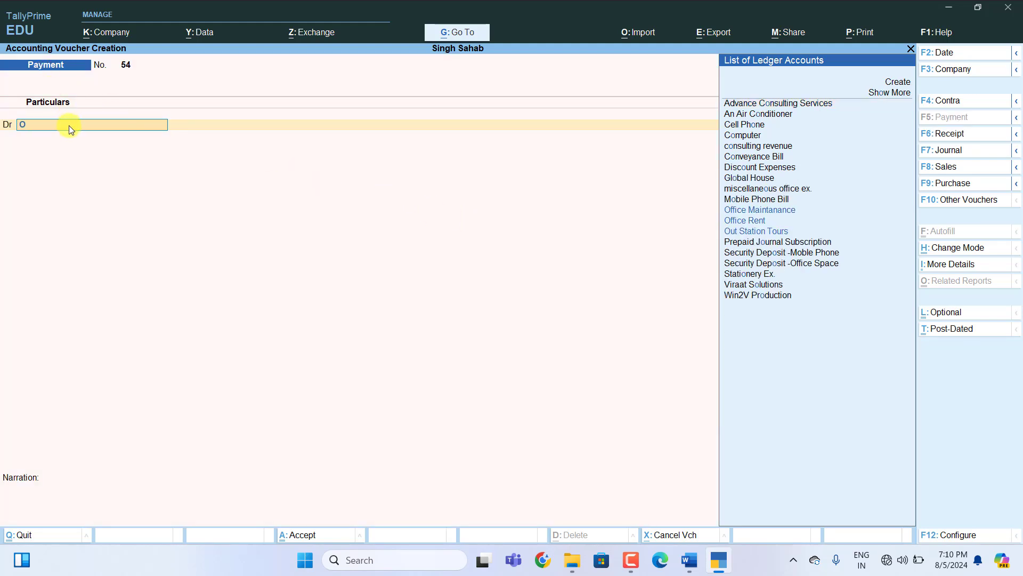
pyautogui.press('Down')
pyautogui.press('Up')
pyautogui.press('Return')
pyautogui.write('2,5')
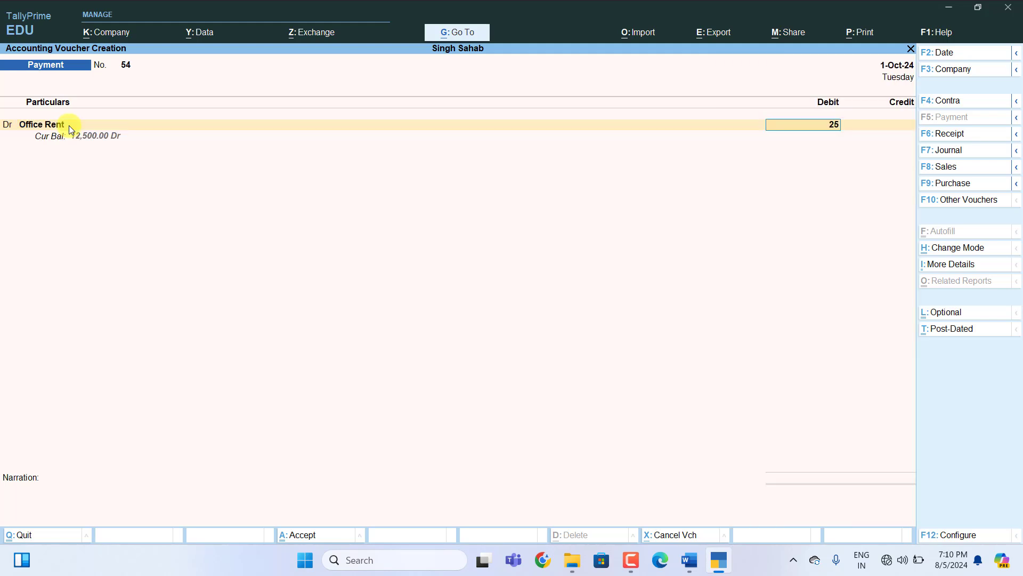
pyautogui.write('00')
pyautogui.press('Return')
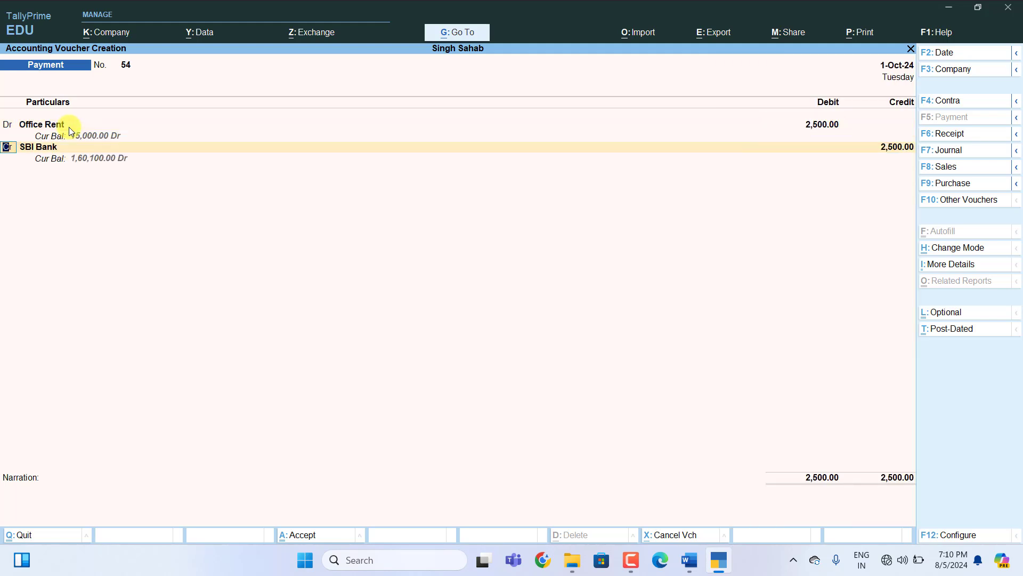
pyautogui.press('Return')
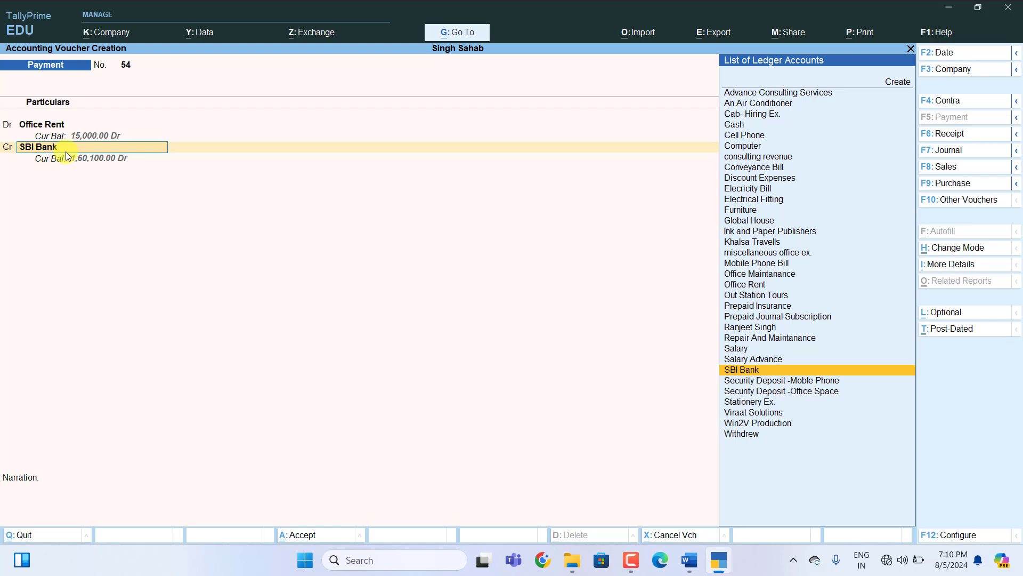
pyautogui.press('Return')
pyautogui.press('Return')
pyautogui.press('Return')
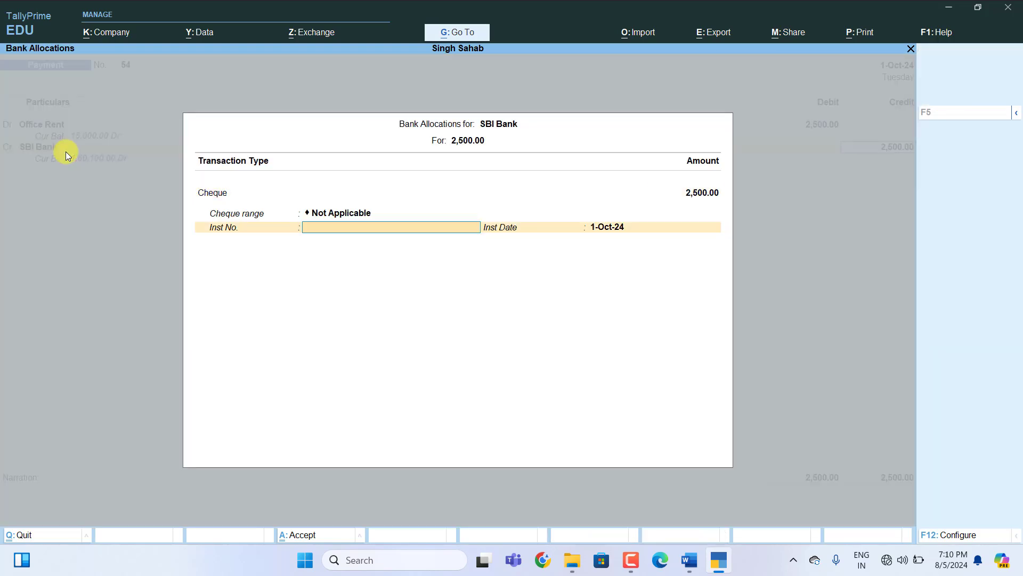
pyautogui.press('Return')
pyautogui.press('Return')
pyautogui.press('Return')
pyautogui.press('Return')
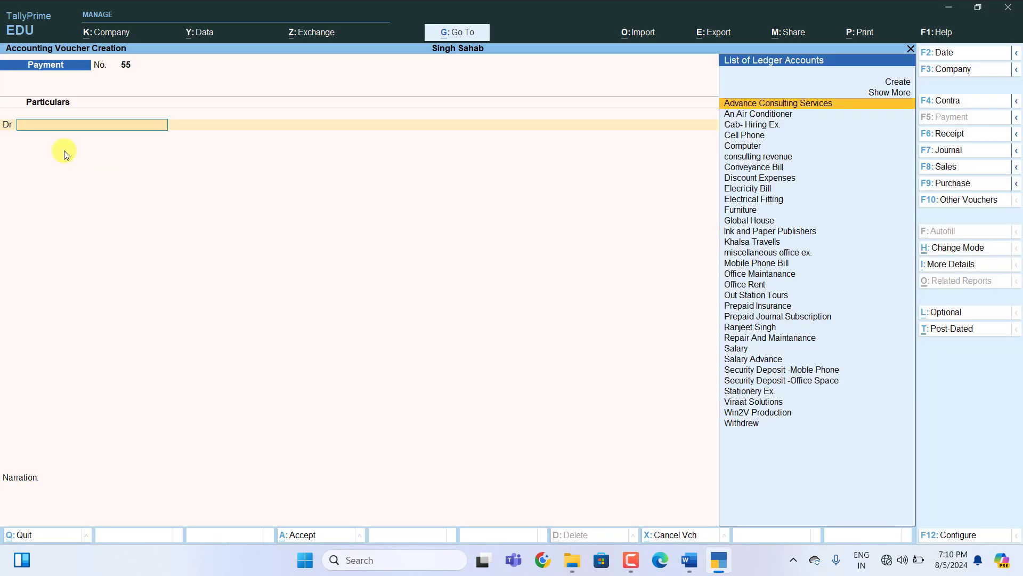
# Fill entry 74 as Contra Voucher: Credit SBi Bank-30000, Debit Cash -30000.
pyautogui.click(687, 558)
pyautogui.scroll(-1, 593, 409)
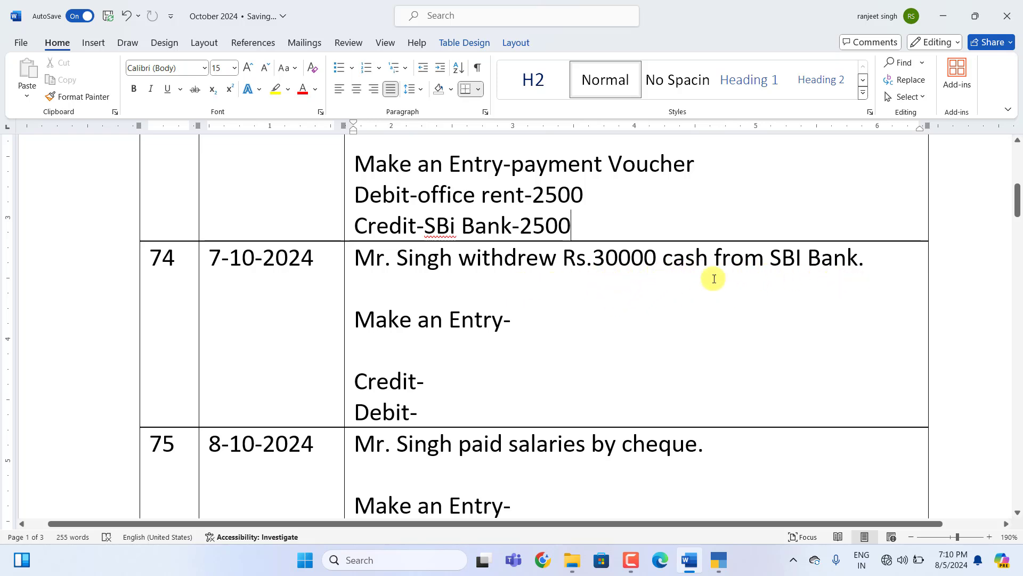
pyautogui.click(517, 324)
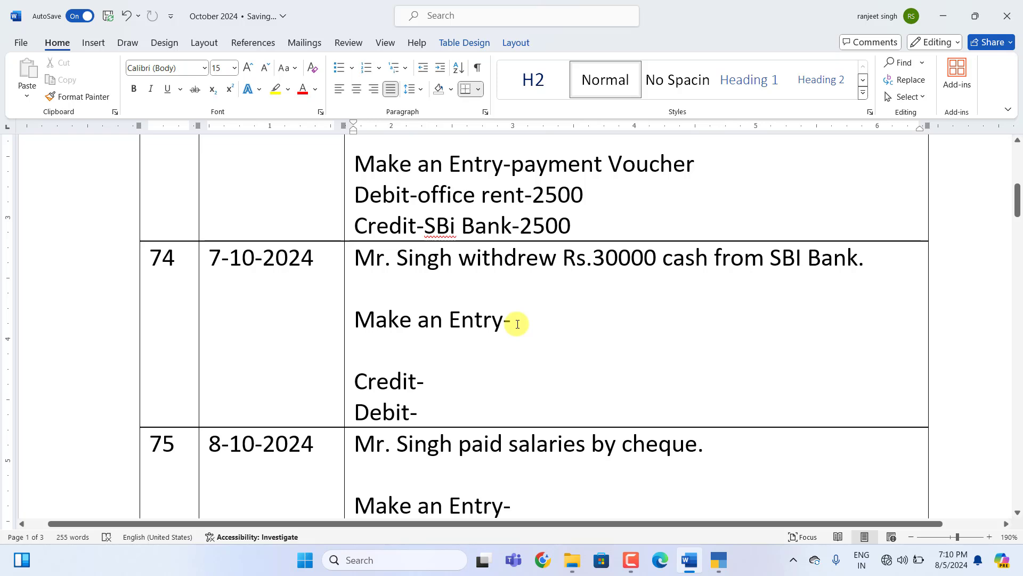
pyautogui.write('Contra Voucher')
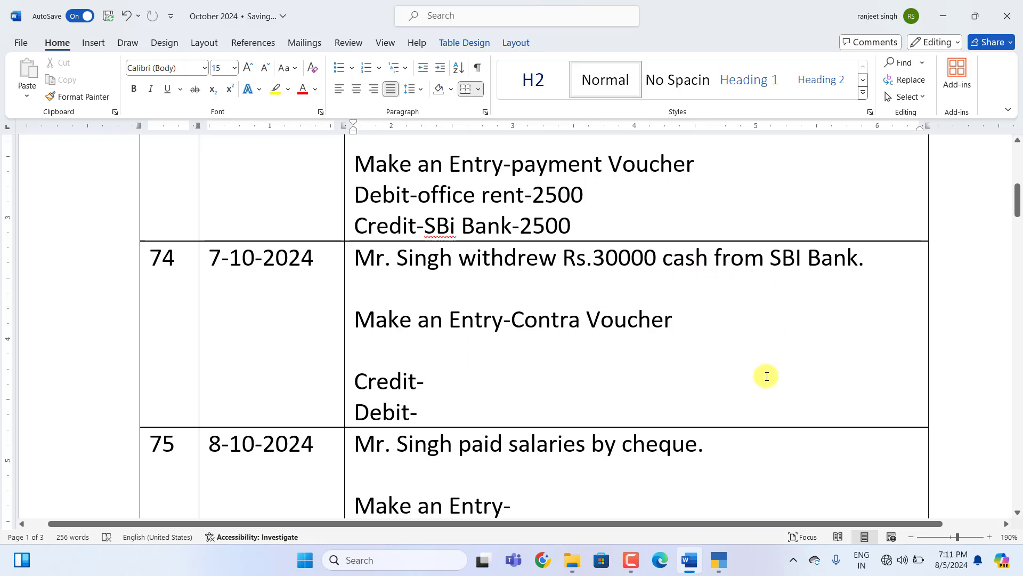
pyautogui.write('SBi Bank')
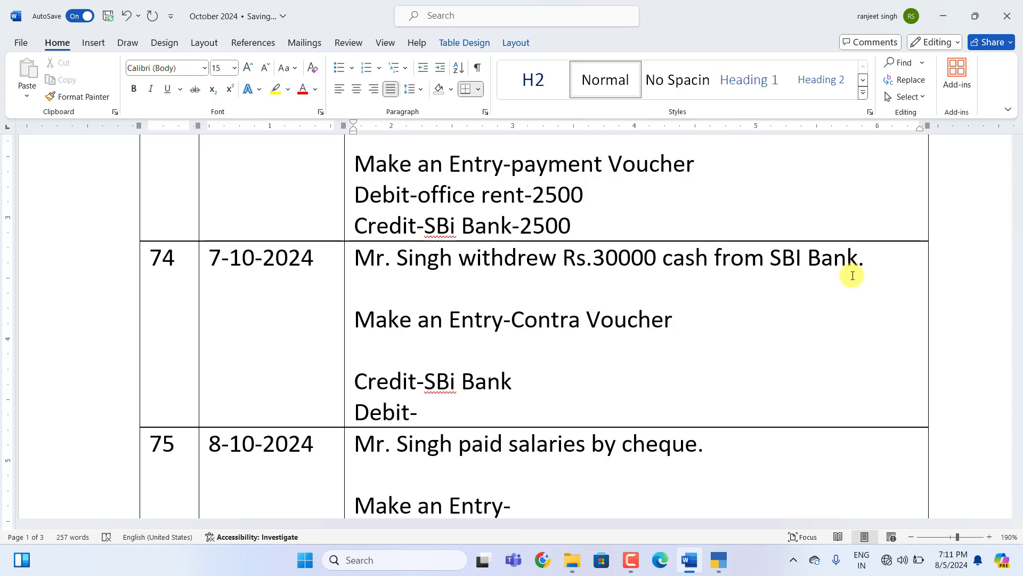
pyautogui.write('-30000')
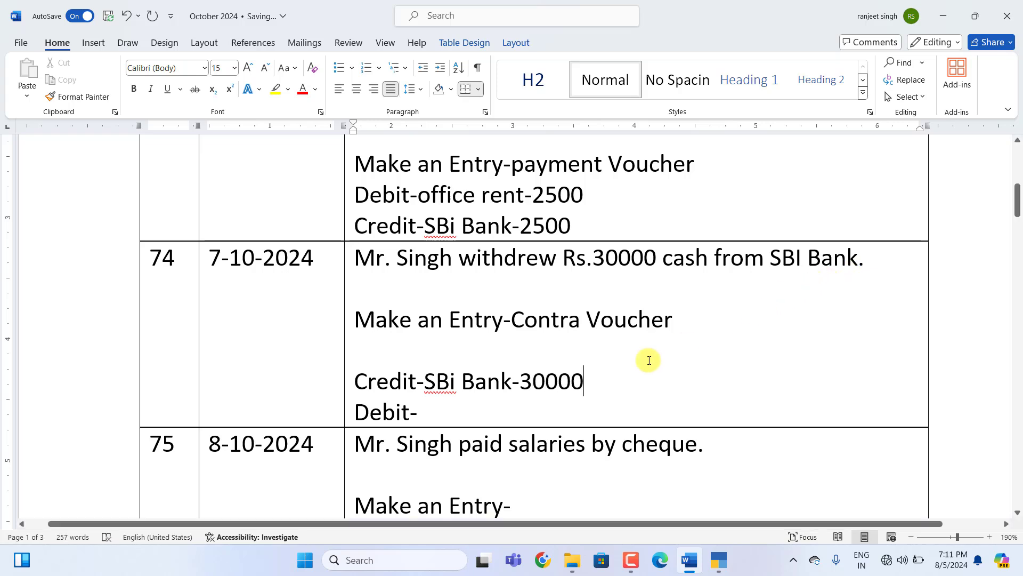
pyautogui.click(453, 415)
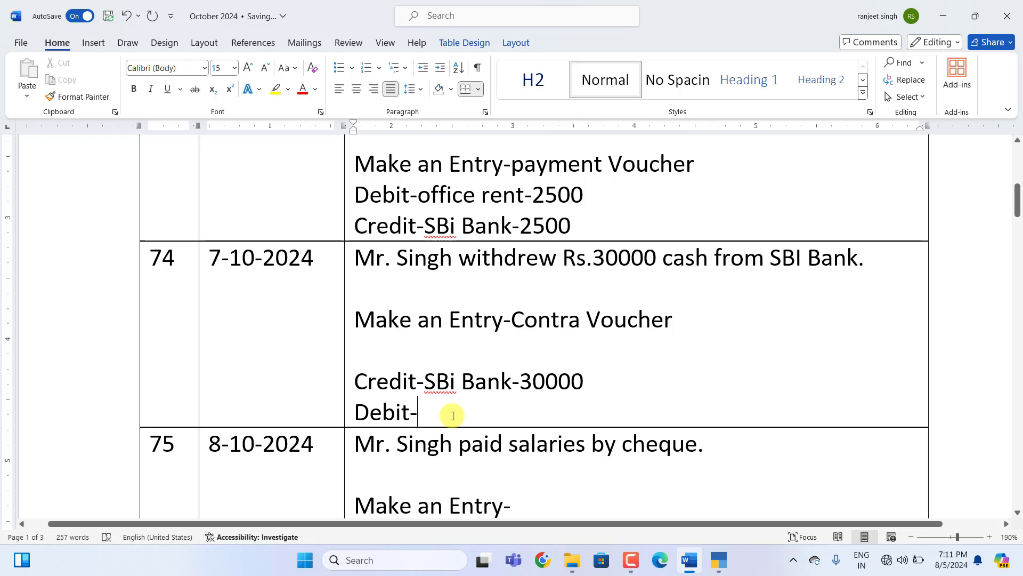
pyautogui.write('Cash -')
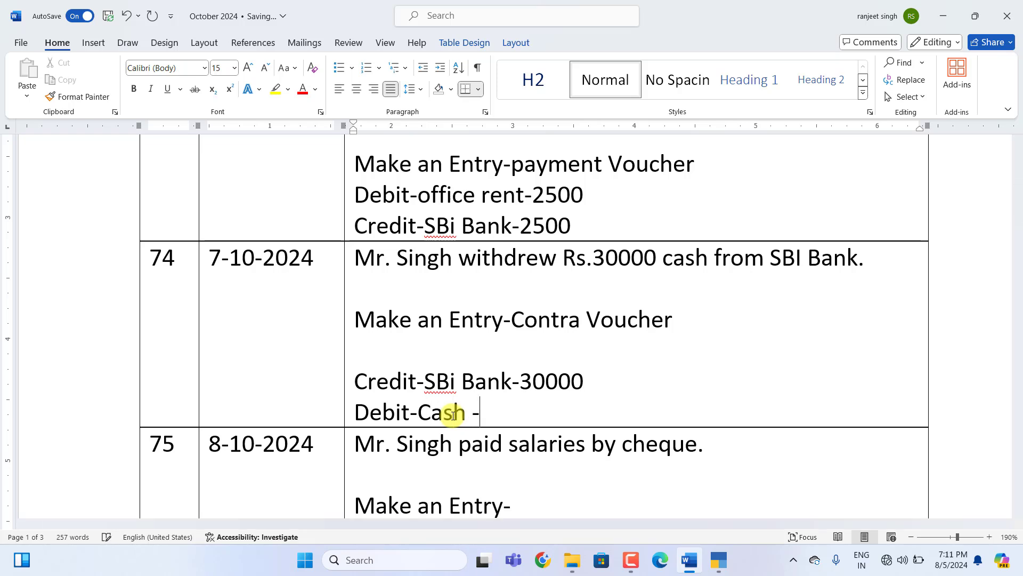
pyautogui.write('30000')
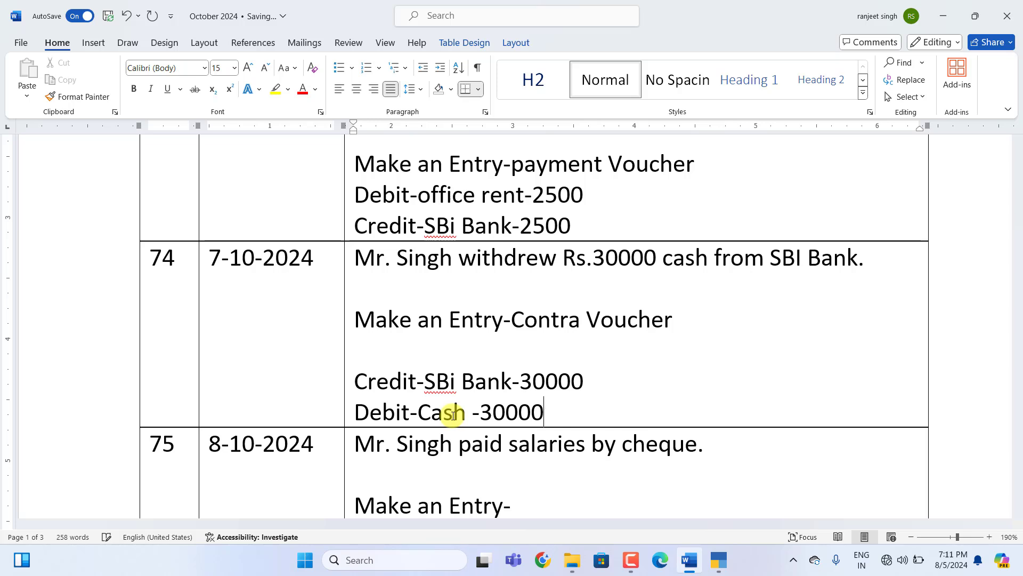
pyautogui.click(717, 565)
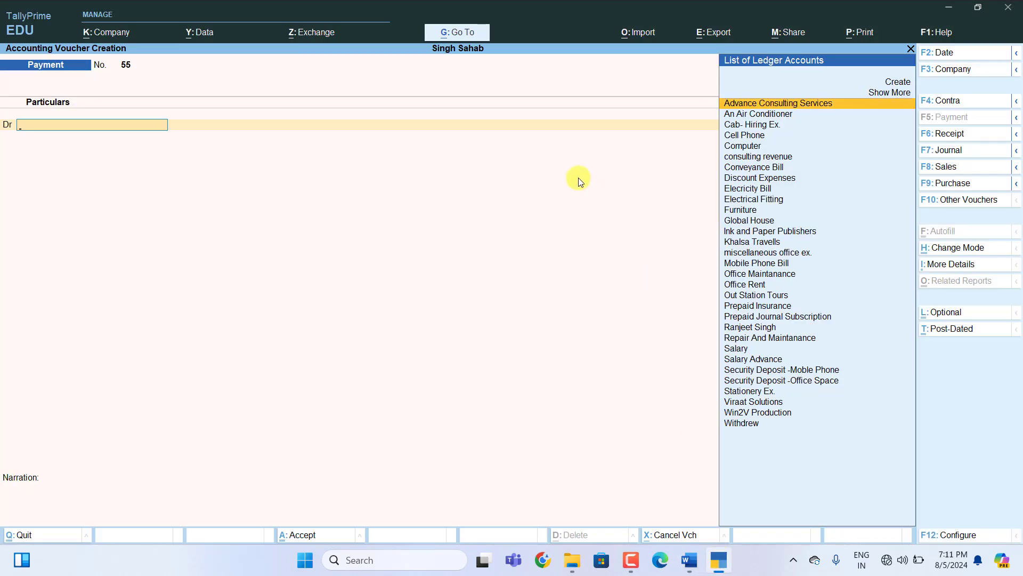
# Enter Contra voucher 7 crediting SBI Bank 30,000 and debiting Cash 30,000.
pyautogui.press('F4')
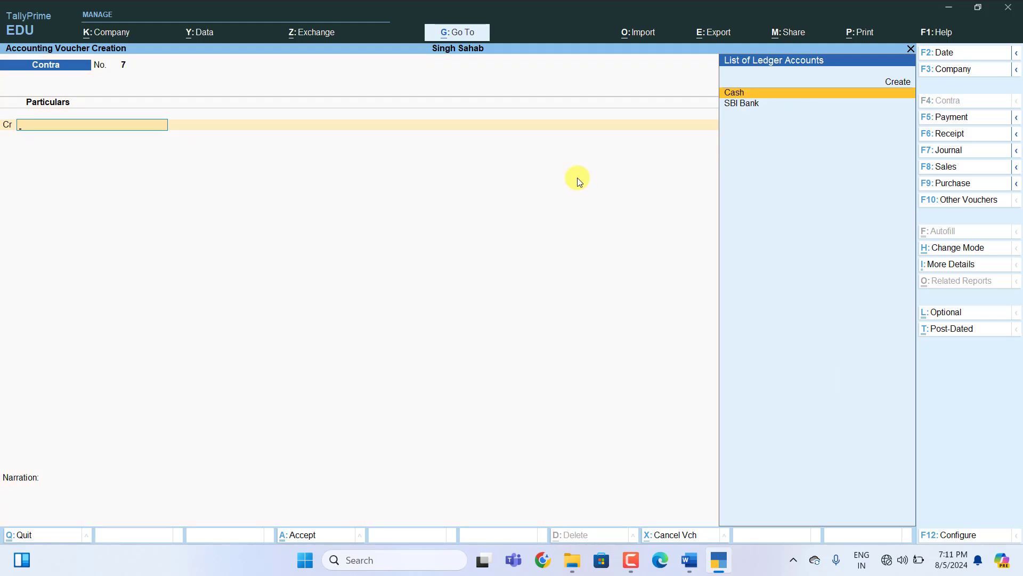
pyautogui.press('Down')
pyautogui.press('Return')
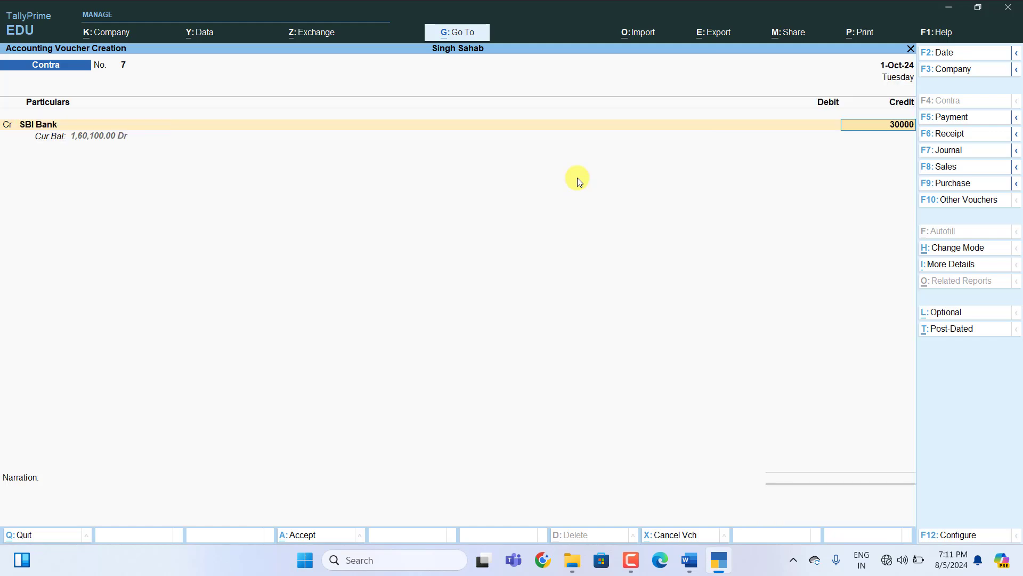
pyautogui.write('30000')
pyautogui.press('Return')
pyautogui.press('Return')
pyautogui.press('Return')
pyautogui.press('Return')
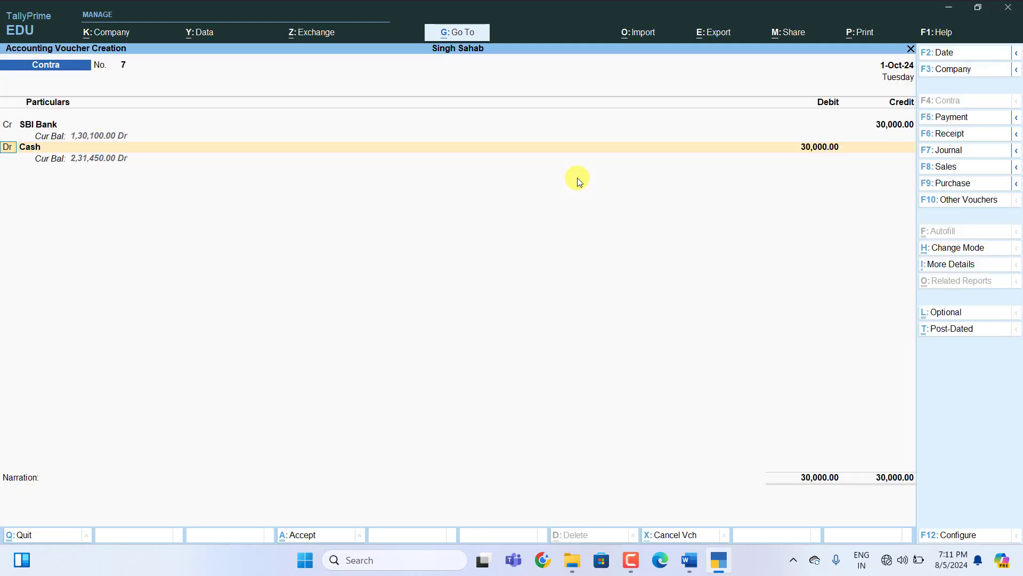
pyautogui.press('Return')
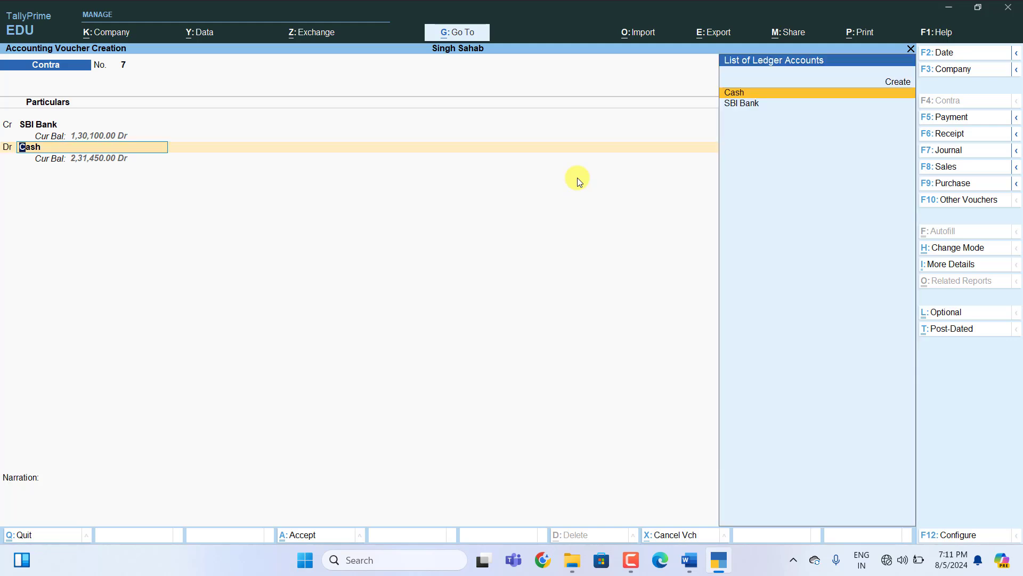
pyautogui.press('Return')
pyautogui.press('Return')
pyautogui.press('Return')
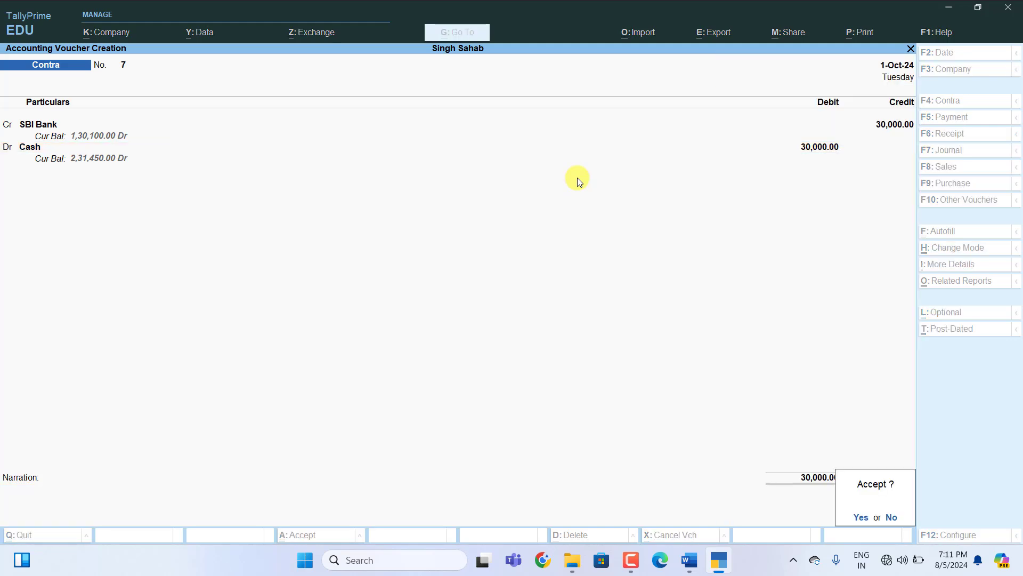
pyautogui.press('Return')
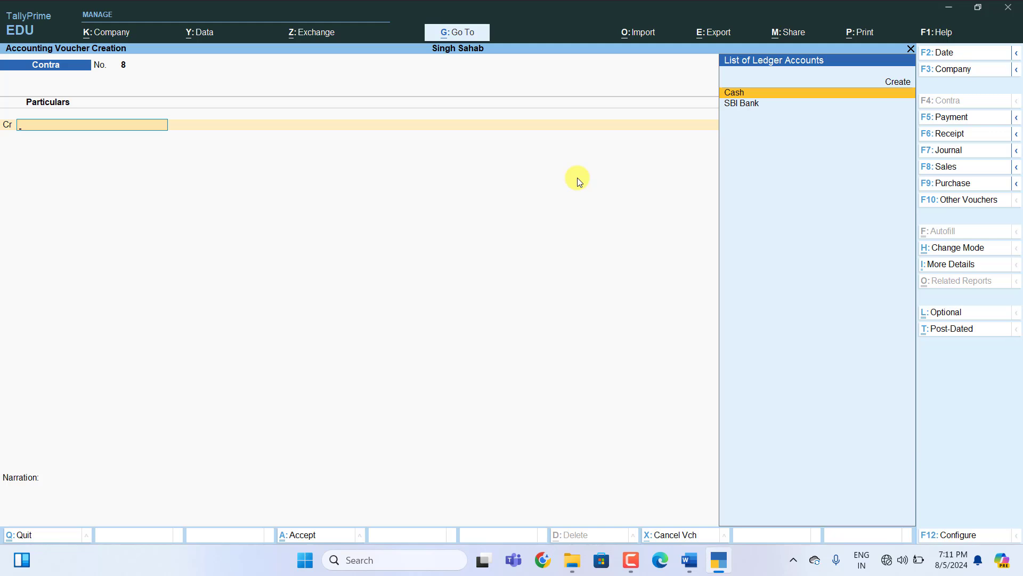
# Label entry 75 as payment Voucher with Debit Salary -12000.
pyautogui.click(689, 560)
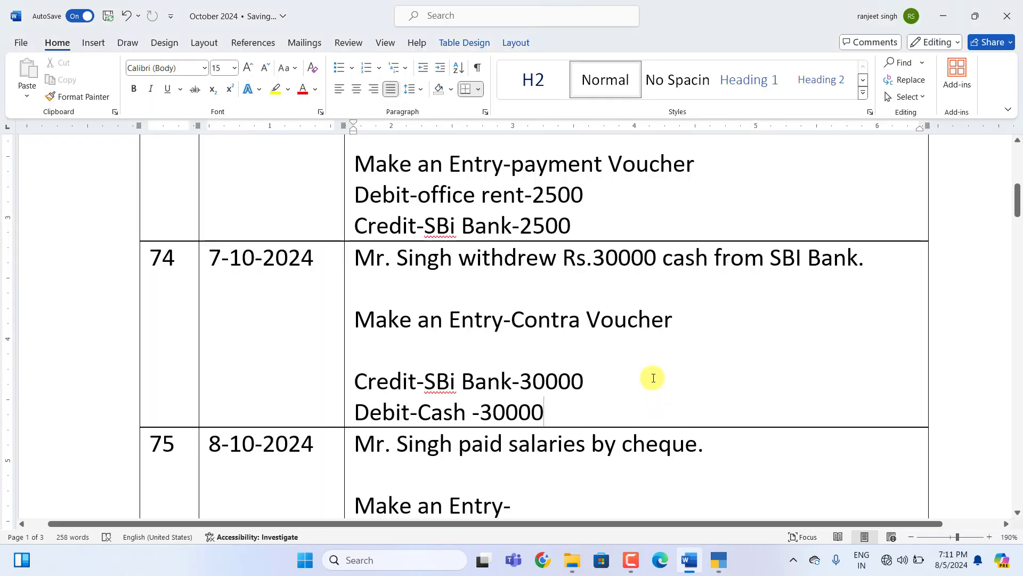
pyautogui.scroll(-2, 652, 377)
pyautogui.scroll(-2, 653, 375)
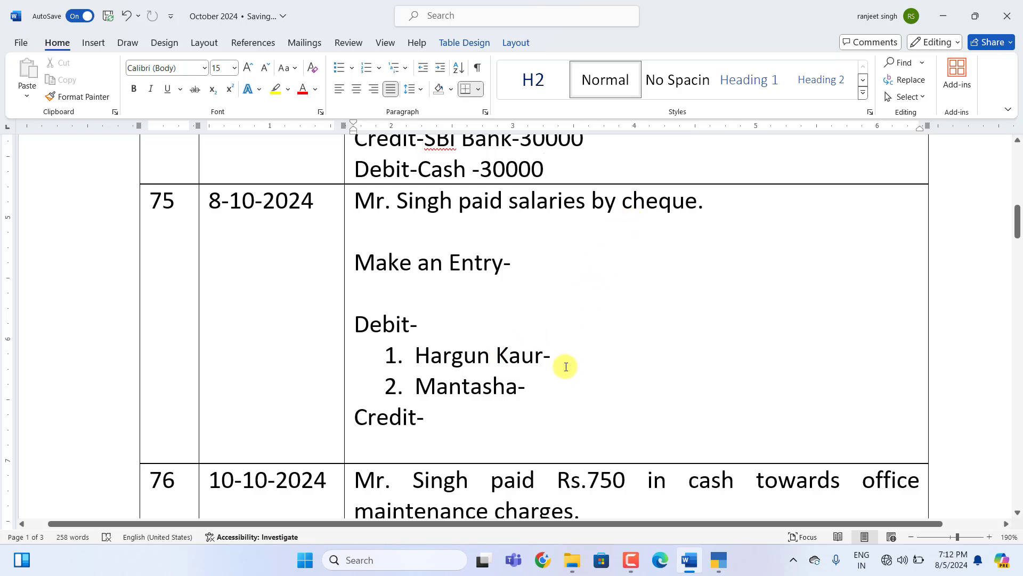
pyautogui.scroll(-2, 516, 395)
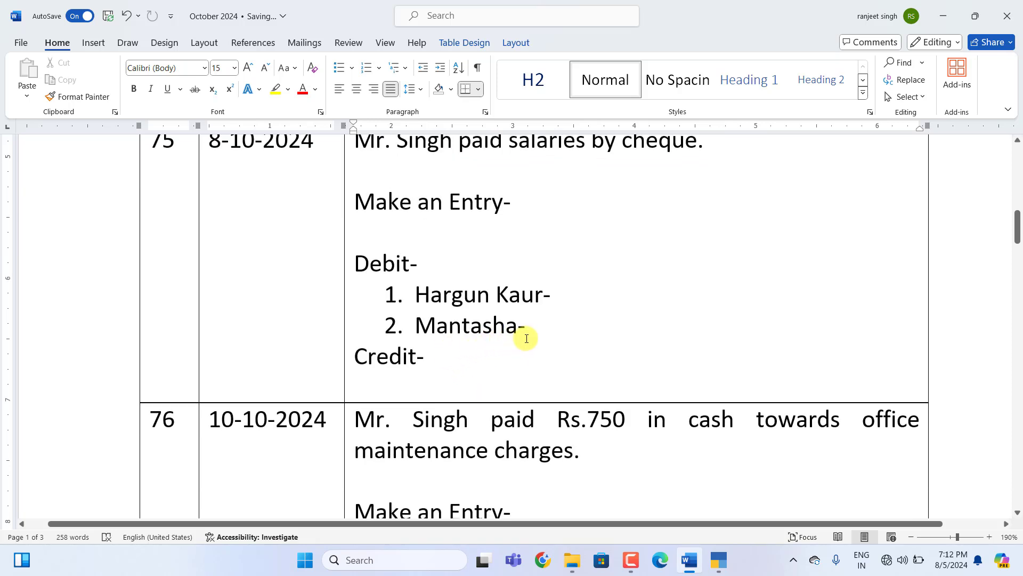
pyautogui.scroll(2, 527, 245)
pyautogui.click(528, 268)
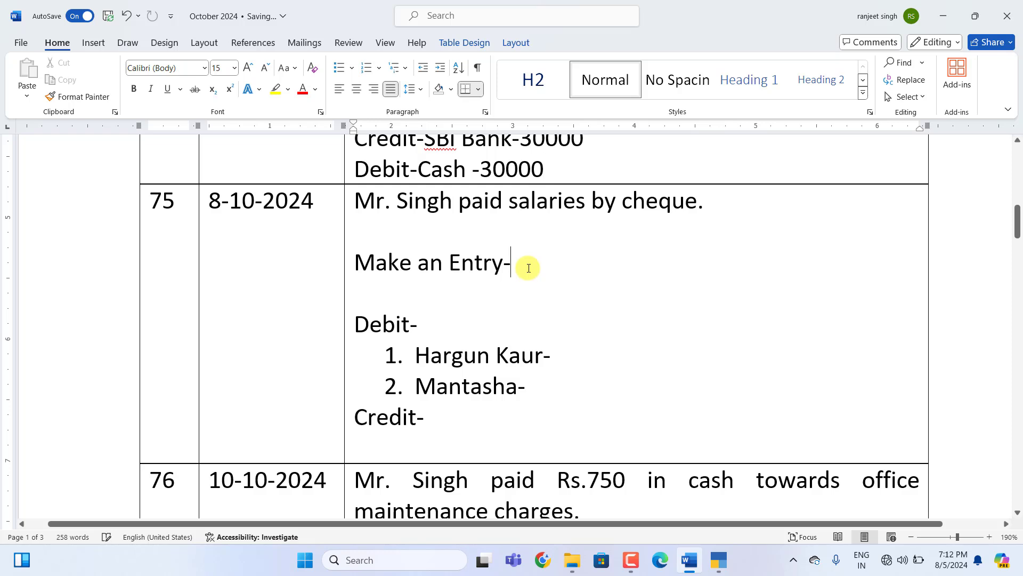
pyautogui.write('payment Voucher')
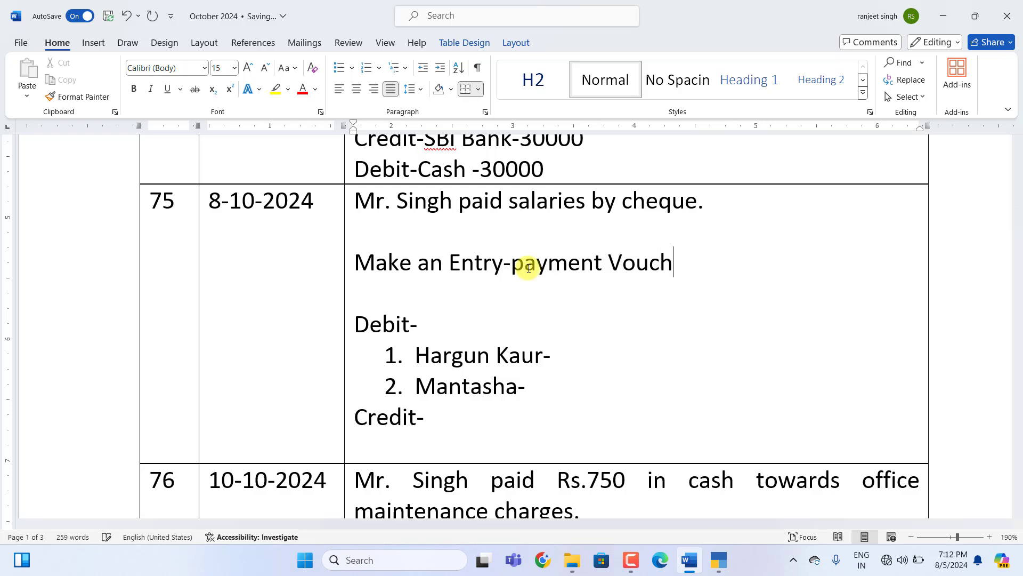
pyautogui.click(445, 323)
pyautogui.write('Salary -1')
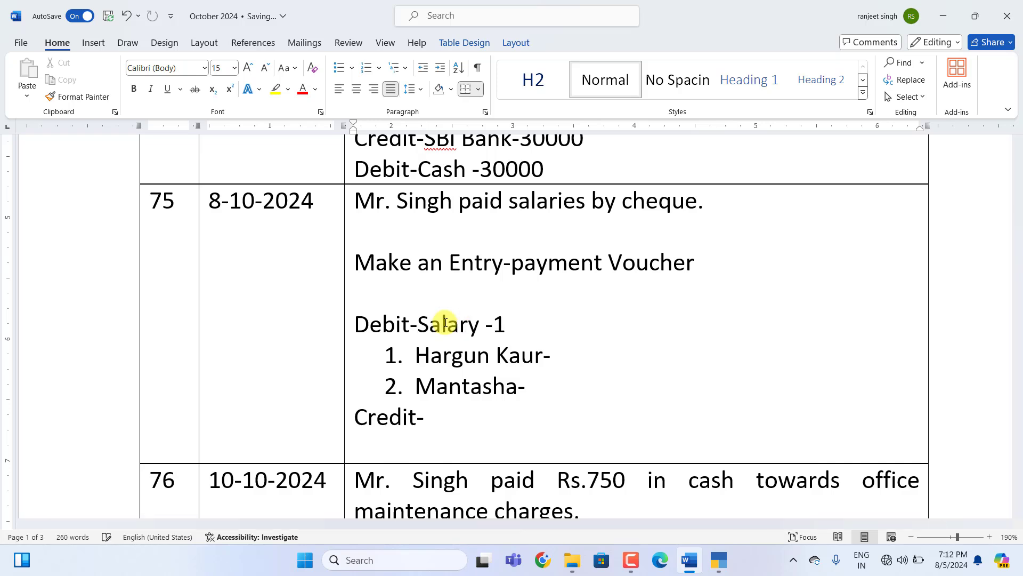
pyautogui.press('BackSpace')
pyautogui.write('12000')
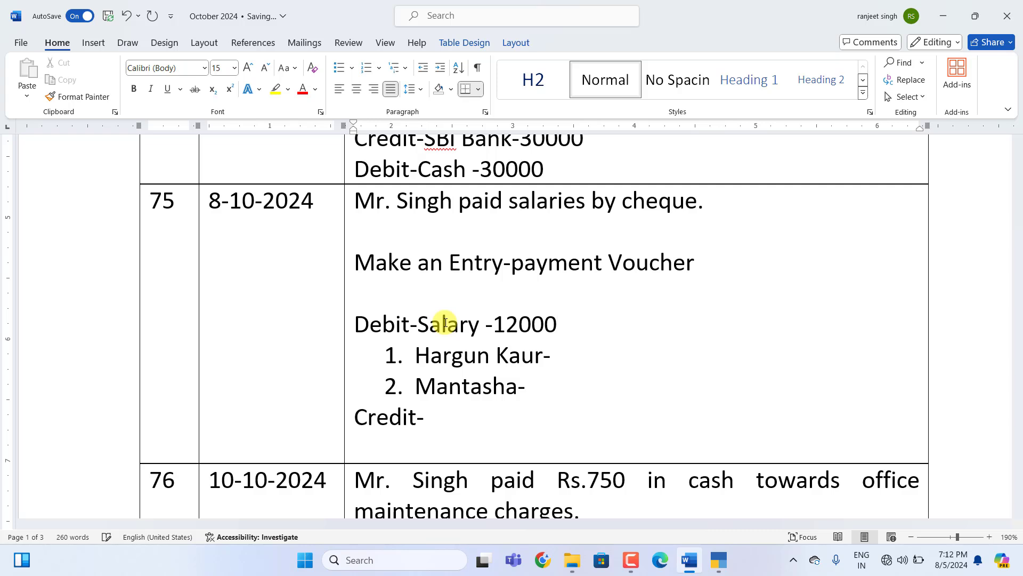
# Add the employee shares 7500 and 4500 and the Credit line Sbi Bank-12000.
pyautogui.click(556, 357)
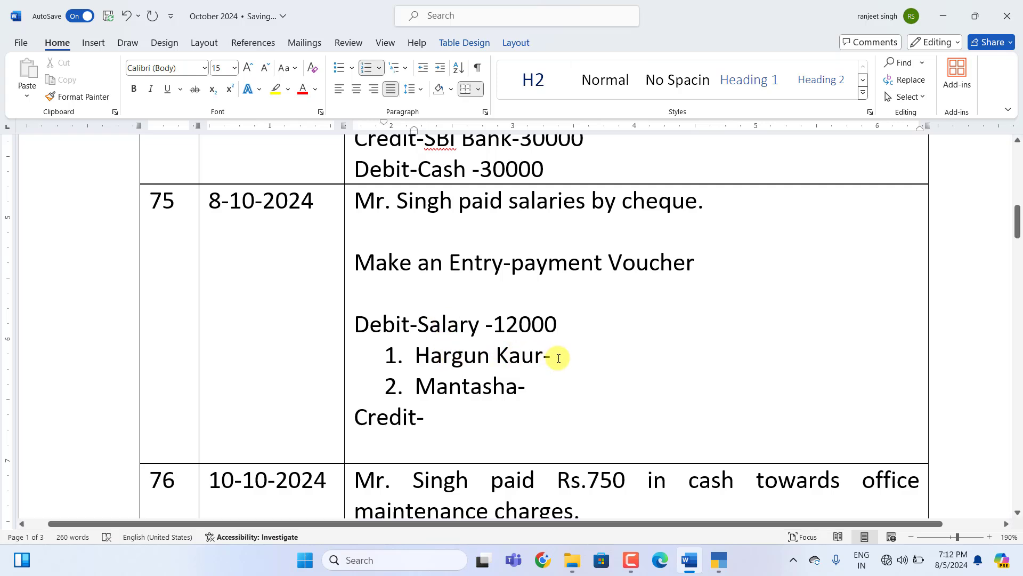
pyautogui.write('7500')
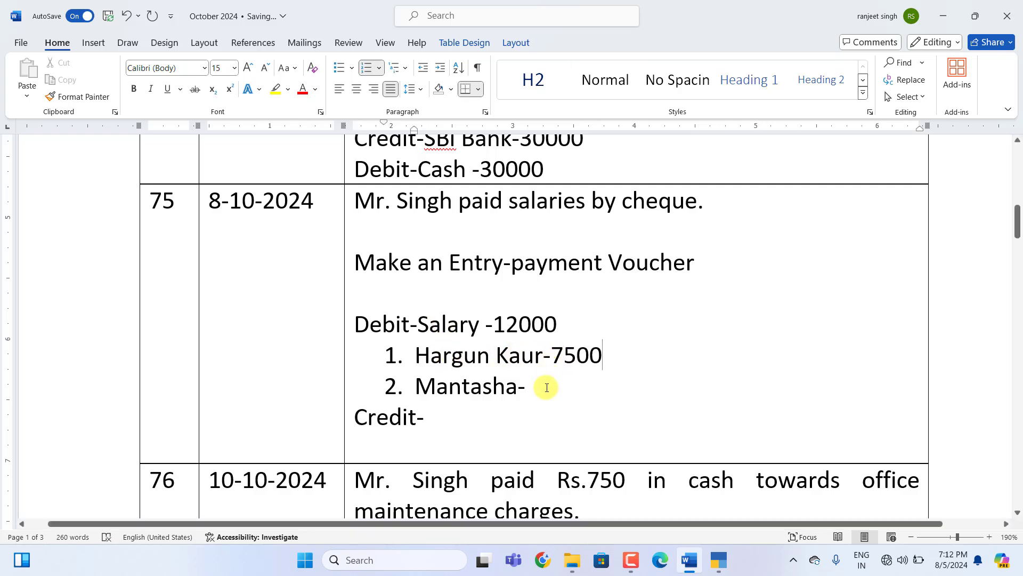
pyautogui.click(546, 387)
pyautogui.write('4500')
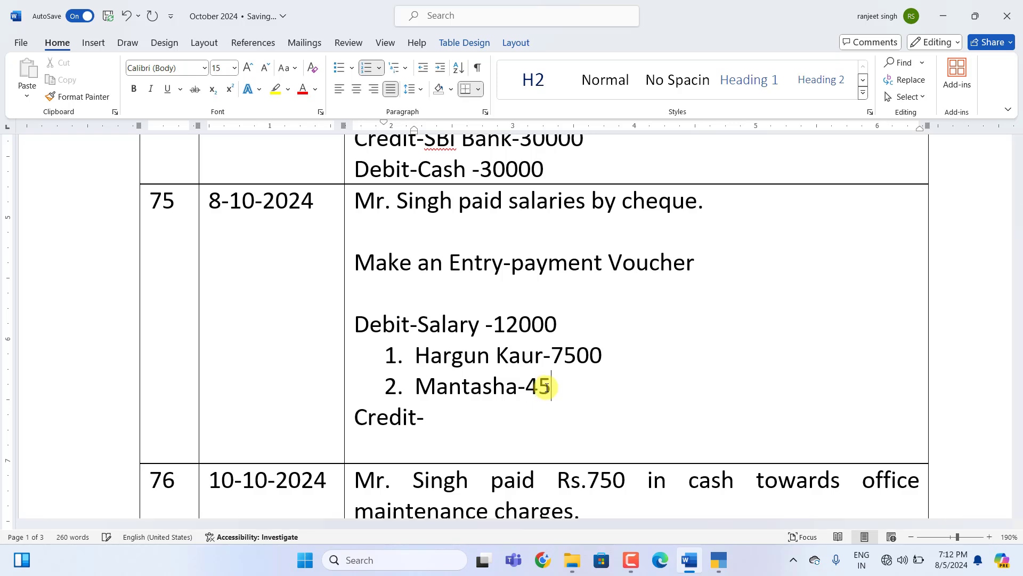
pyautogui.click(456, 420)
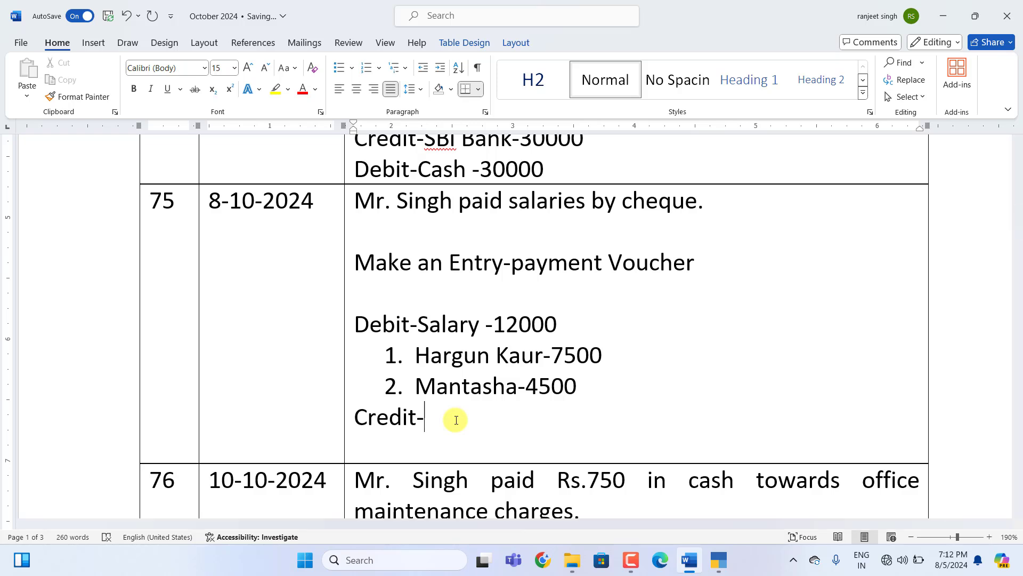
pyautogui.write('Sbi Ba')
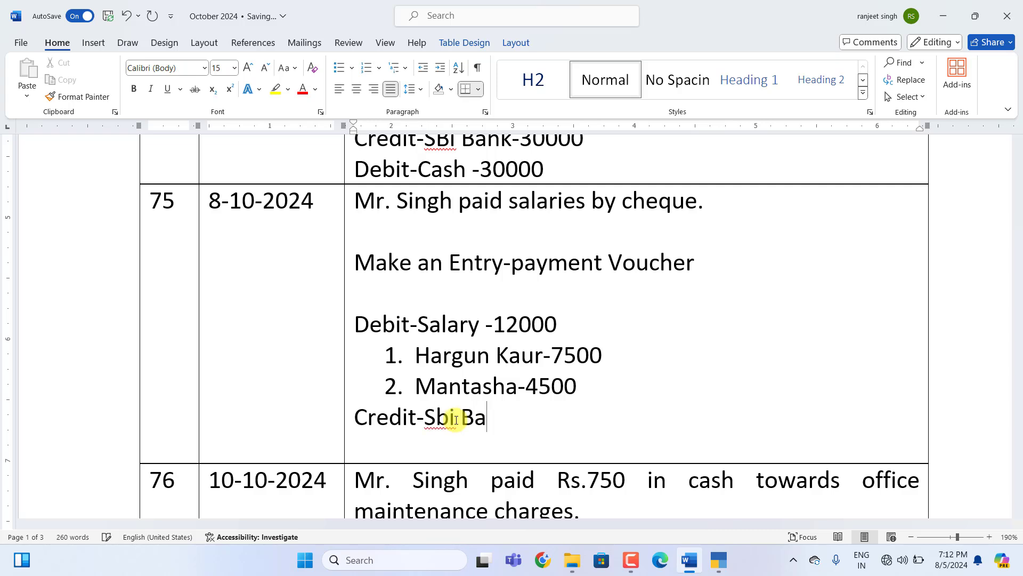
pyautogui.write('nk-12000')
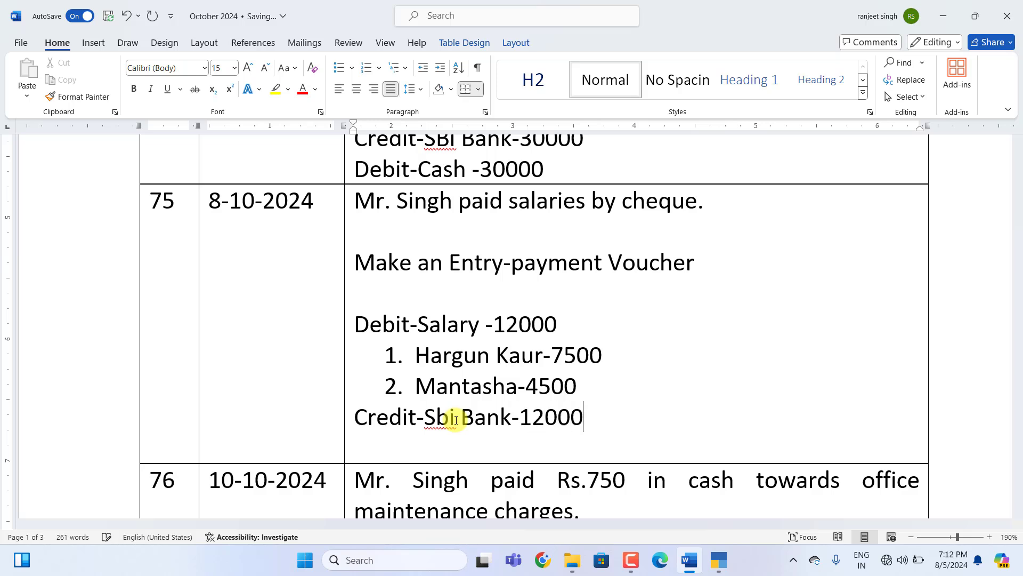
pyautogui.click(715, 557)
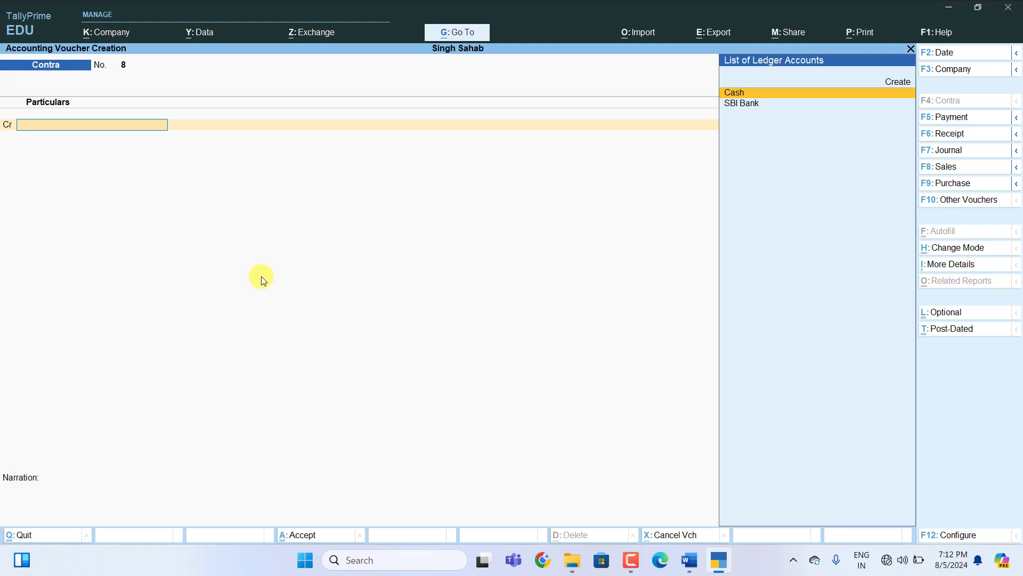
# Start Payment voucher 55 debiting Salary 12,000.
pyautogui.press('F5')
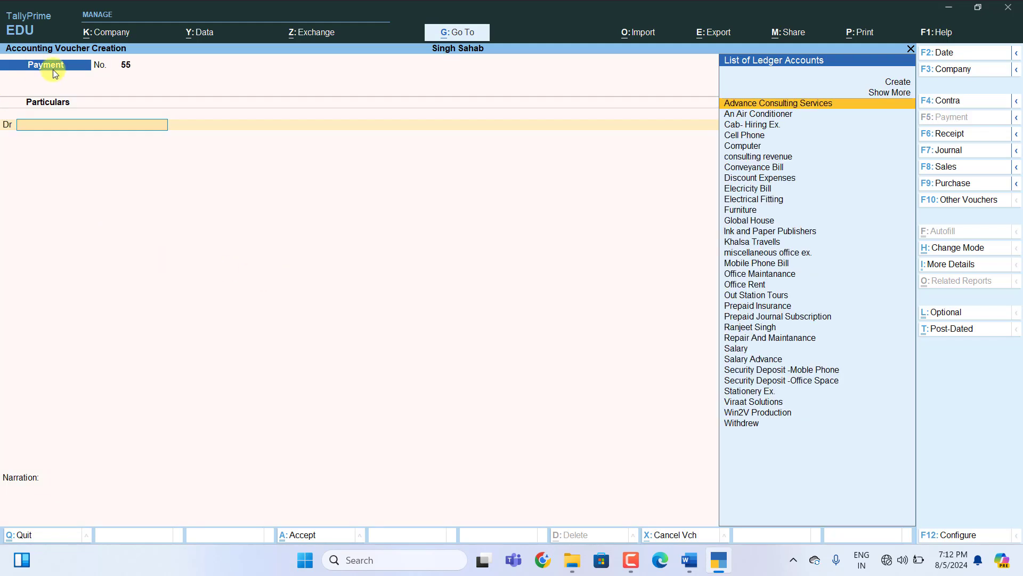
pyautogui.write('S')
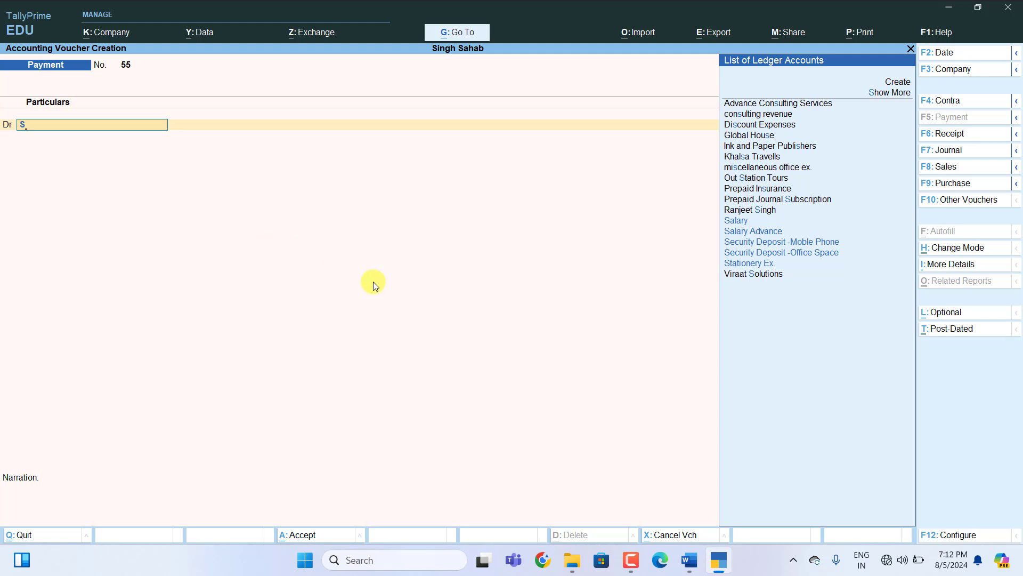
pyautogui.press('Up')
pyautogui.press('Up')
pyautogui.press('Up')
pyautogui.press('Up')
pyautogui.press('Up')
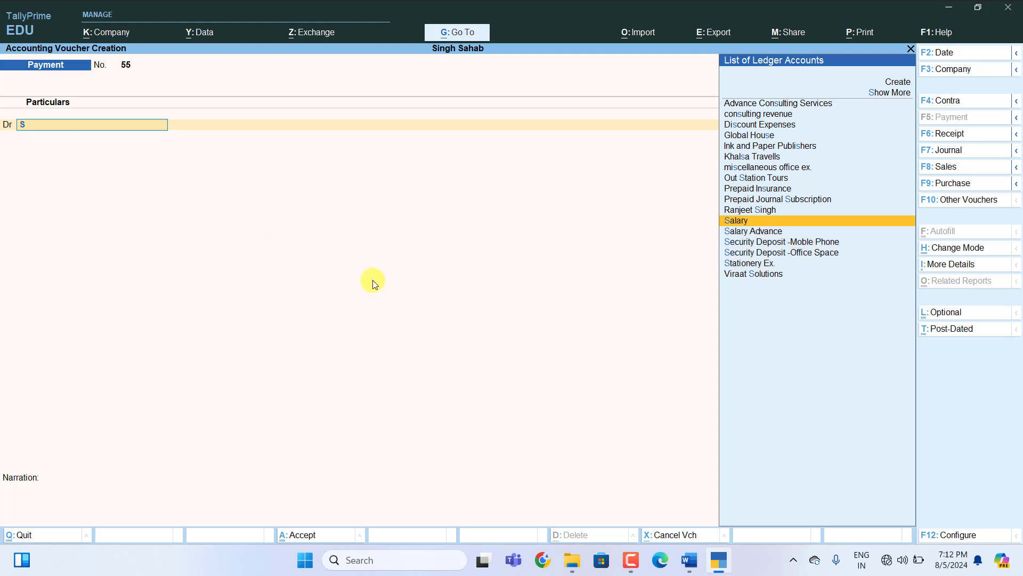
pyautogui.press('Return')
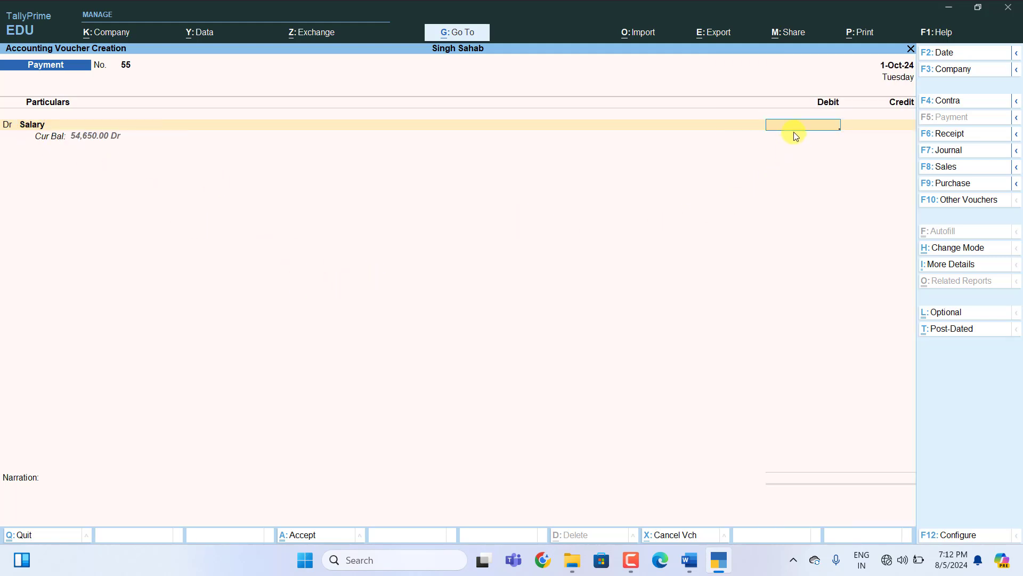
pyautogui.write('12000')
pyautogui.press('Return')
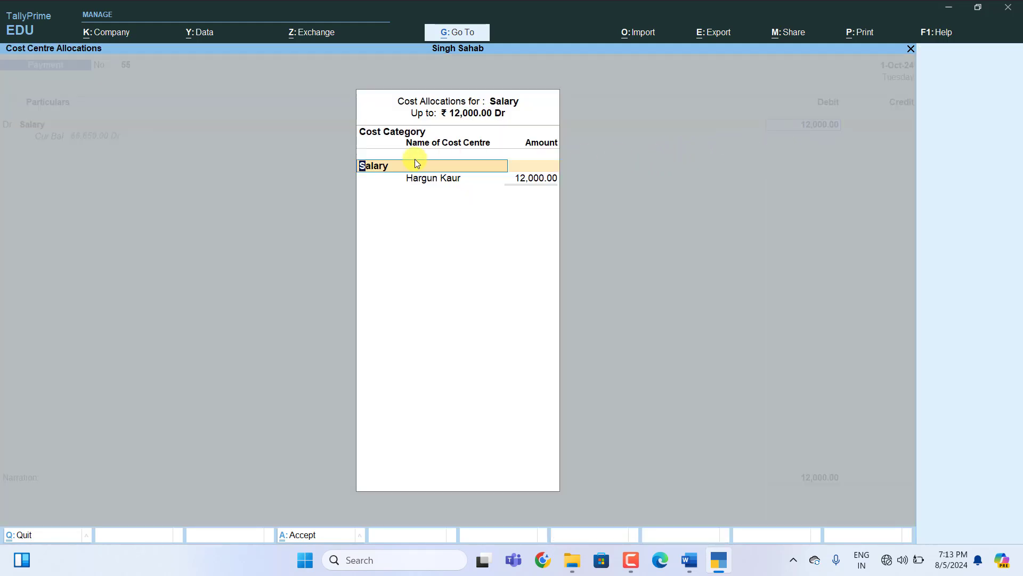
# Split the salary across two cost centres (7,500 and 4,500), credit SBI Bank, and accept.
pyautogui.press('Return')
pyautogui.press('Return')
pyautogui.write('7500')
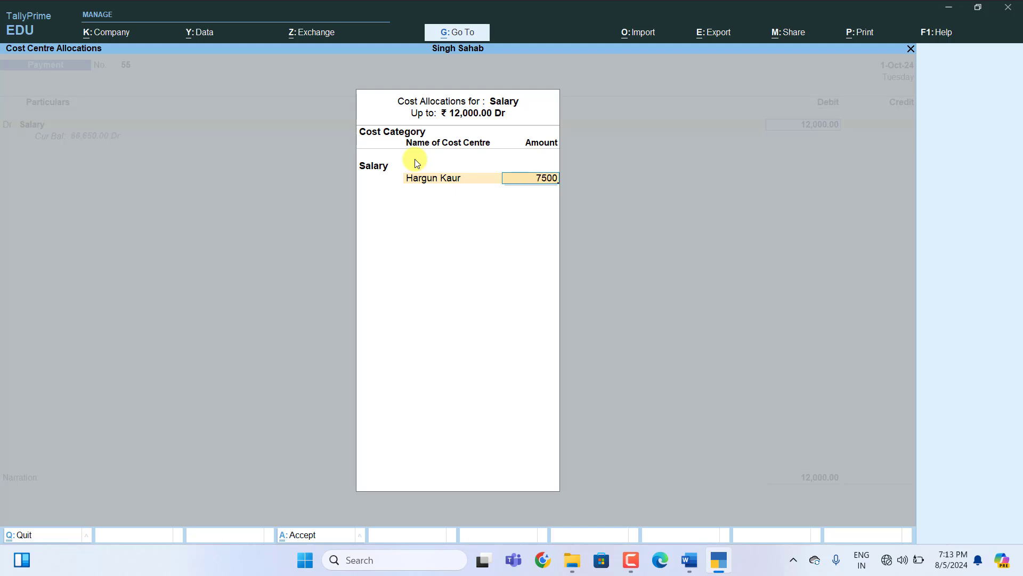
pyautogui.press('Return')
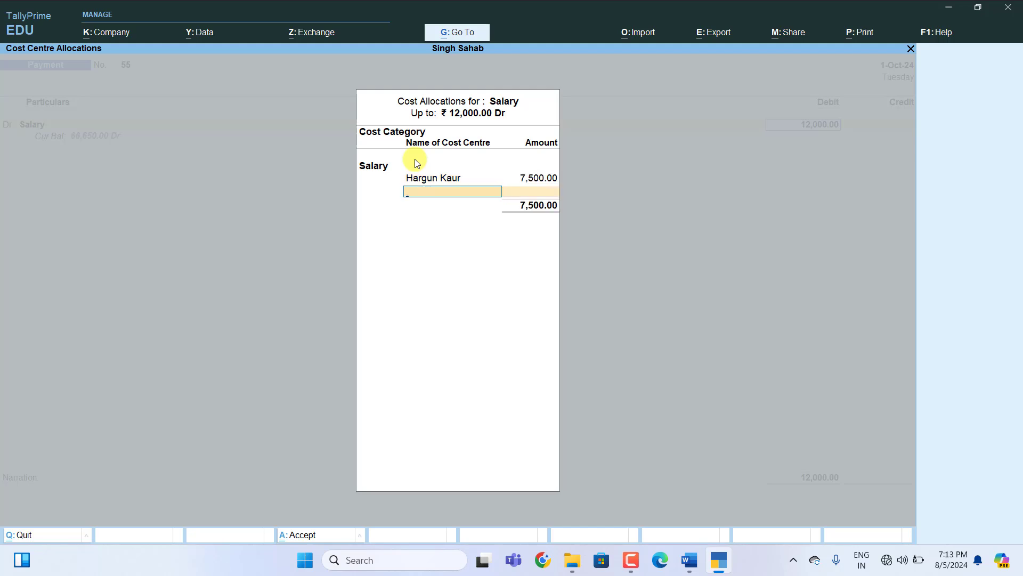
pyautogui.write('M')
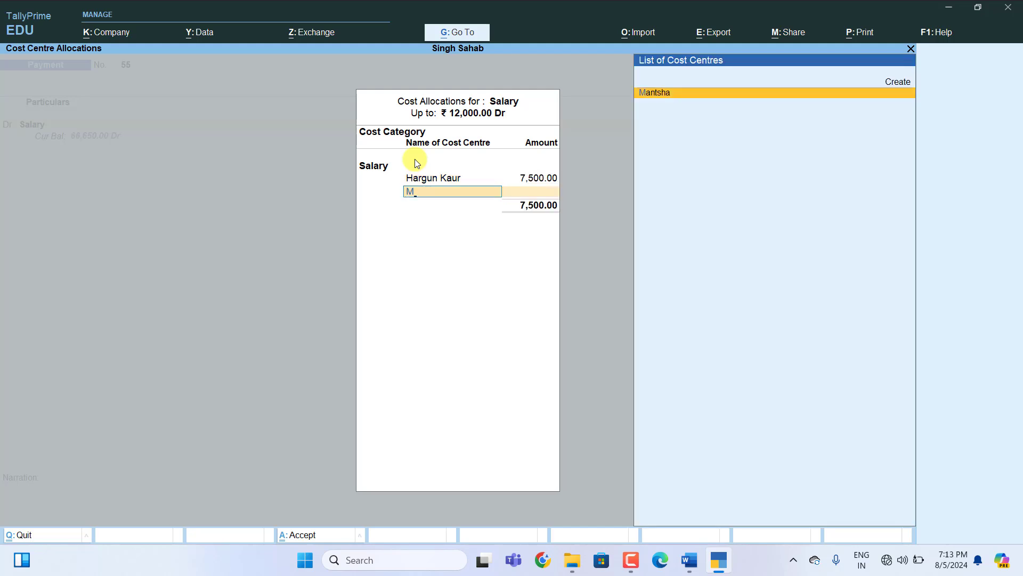
pyautogui.press('Return')
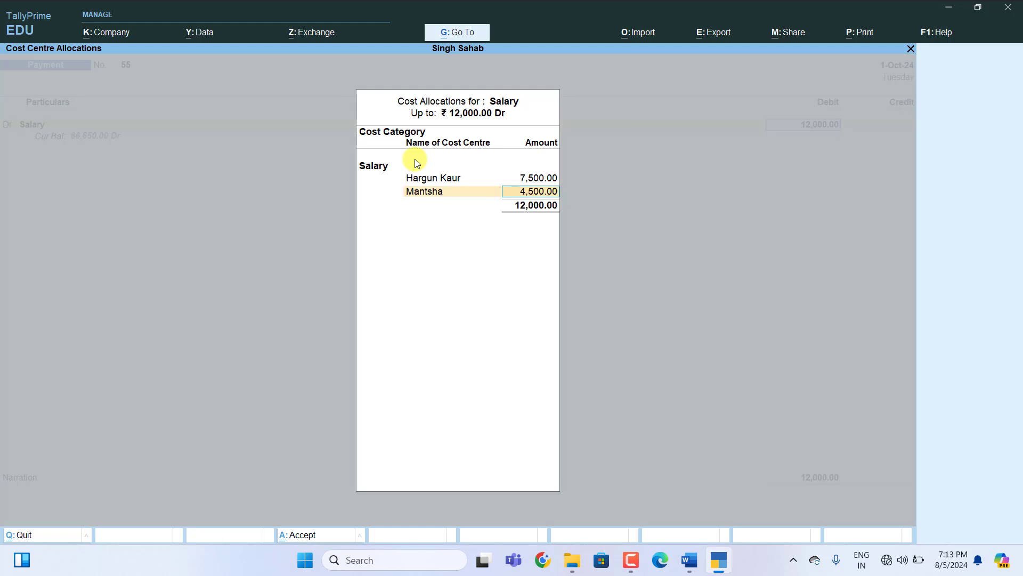
pyautogui.press('Return')
pyautogui.press('Return')
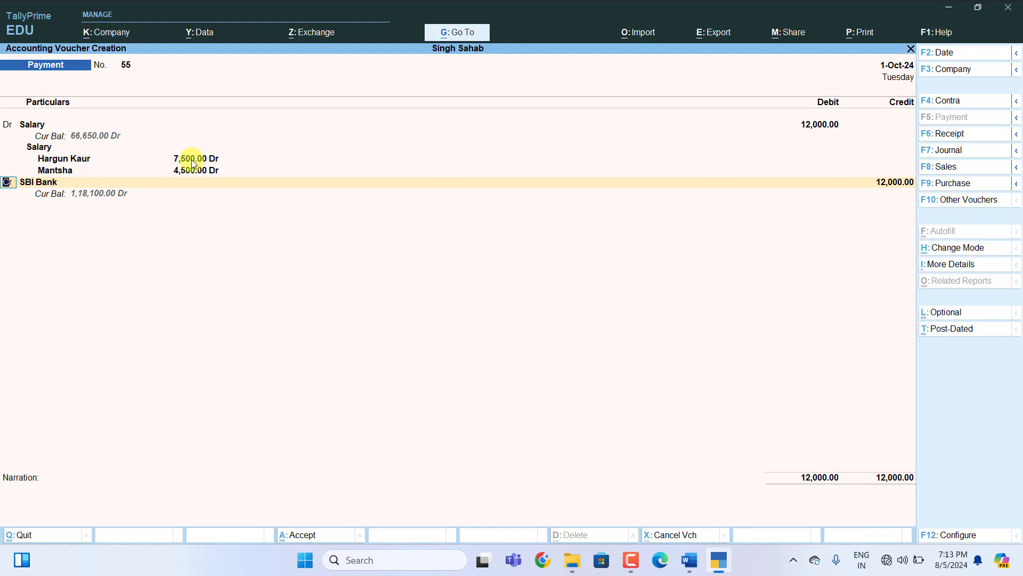
pyautogui.click(41, 186)
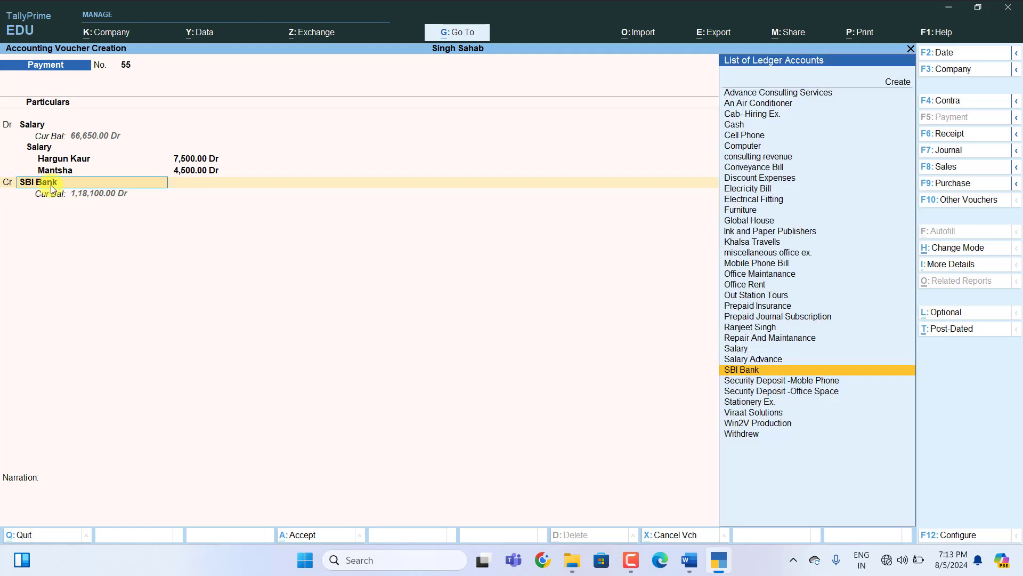
pyautogui.press('Return')
pyautogui.press('Return')
pyautogui.press('Return')
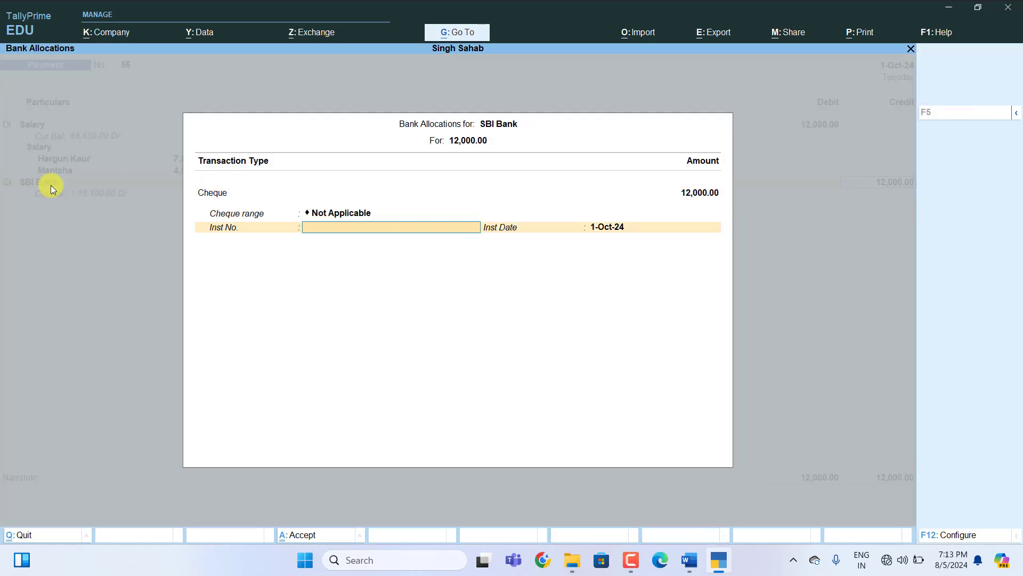
pyautogui.press('Return')
pyautogui.press('Return')
pyautogui.press('Return')
pyautogui.press('Return')
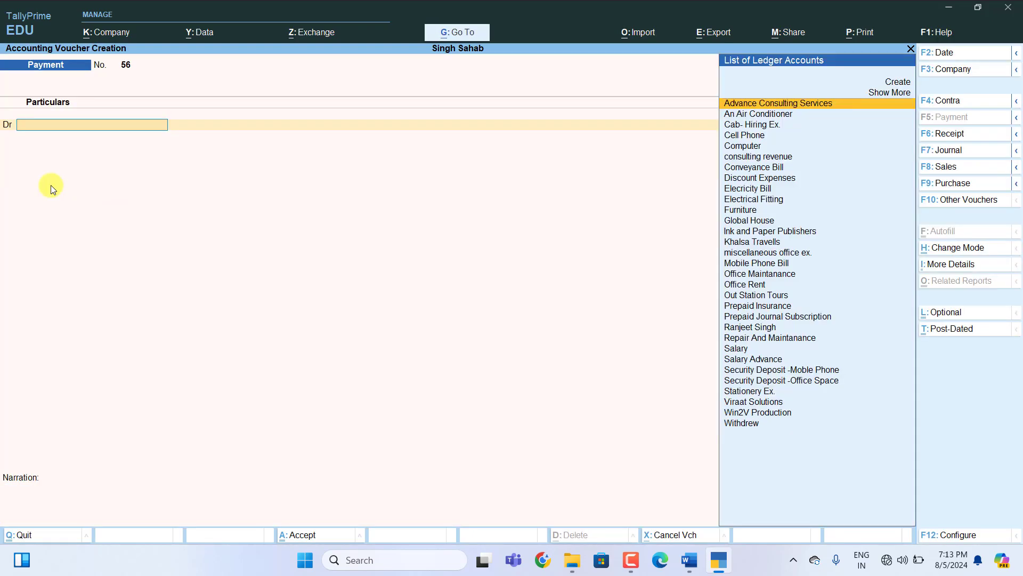
pyautogui.click(689, 560)
# Note entry 76 as payment Voucher, debit office maintenance -750, credit cash-750.
pyautogui.scroll(-5, 576, 388)
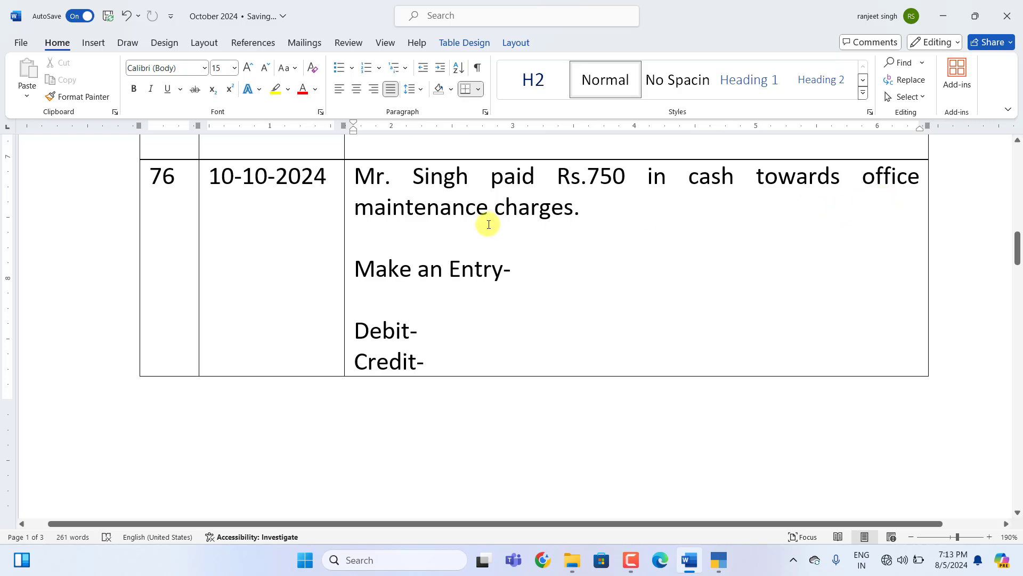
pyautogui.click(530, 271)
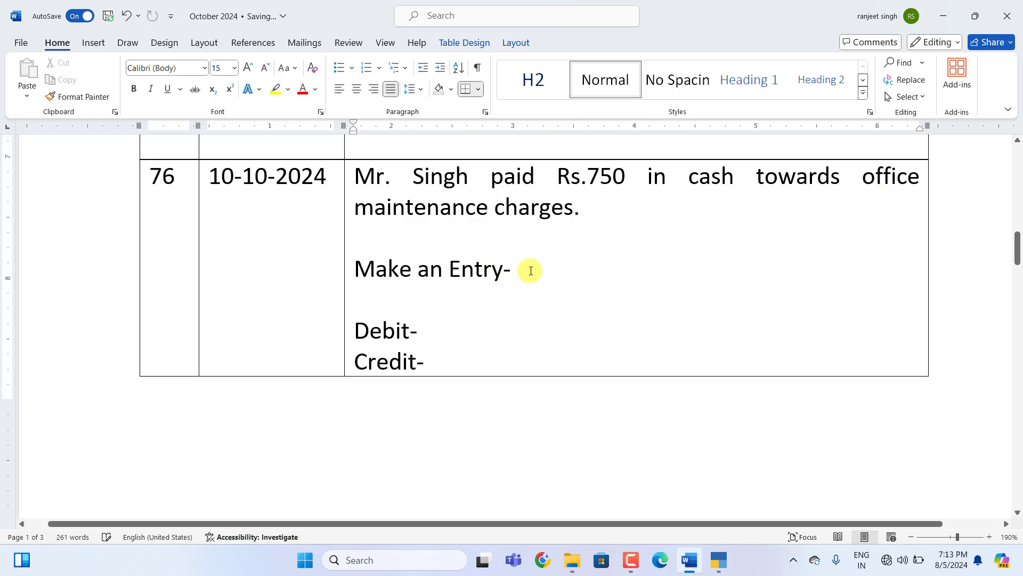
pyautogui.write('payment Voucher')
pyautogui.click(436, 323)
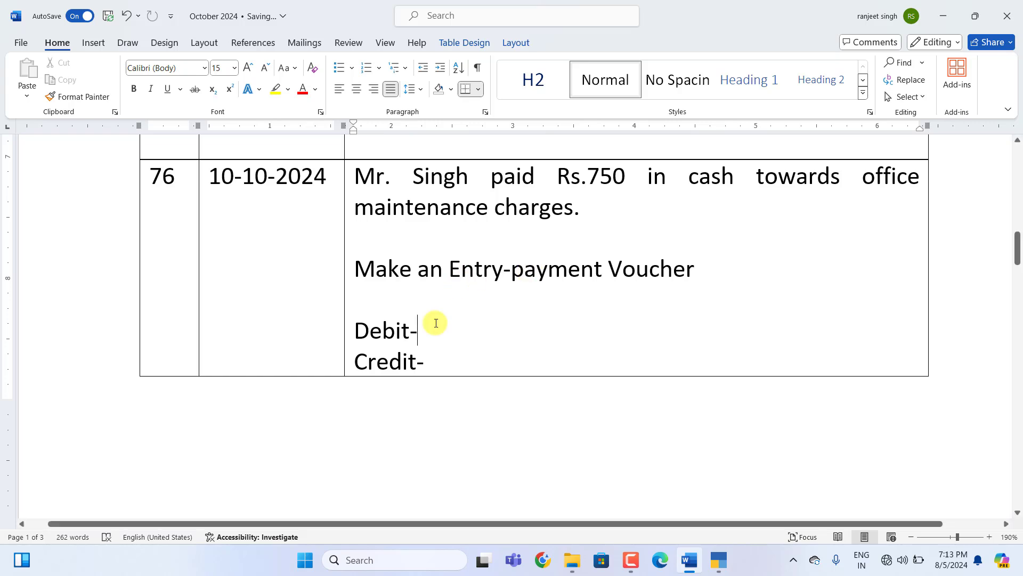
pyautogui.write('office')
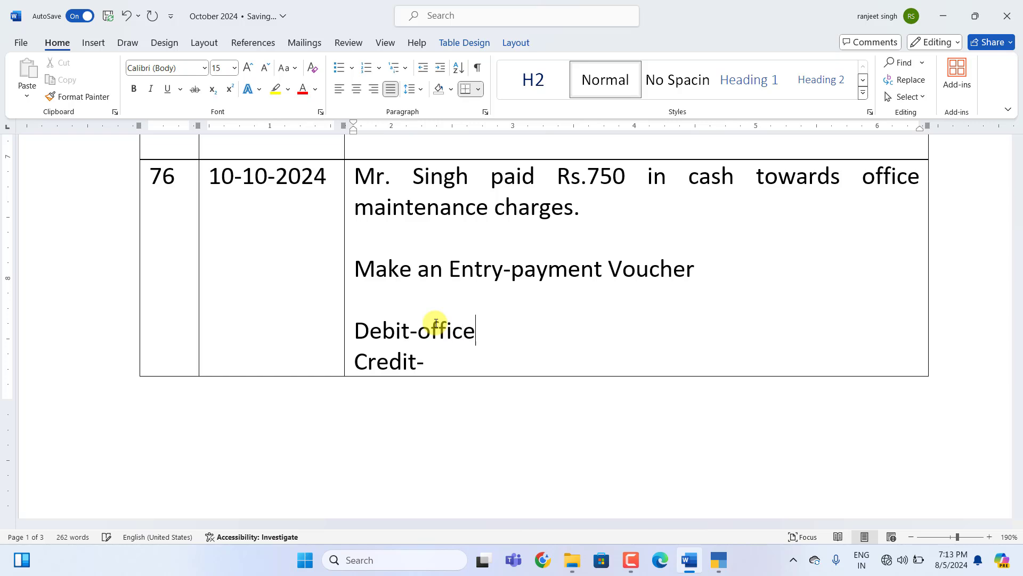
pyautogui.write(' maintenance ')
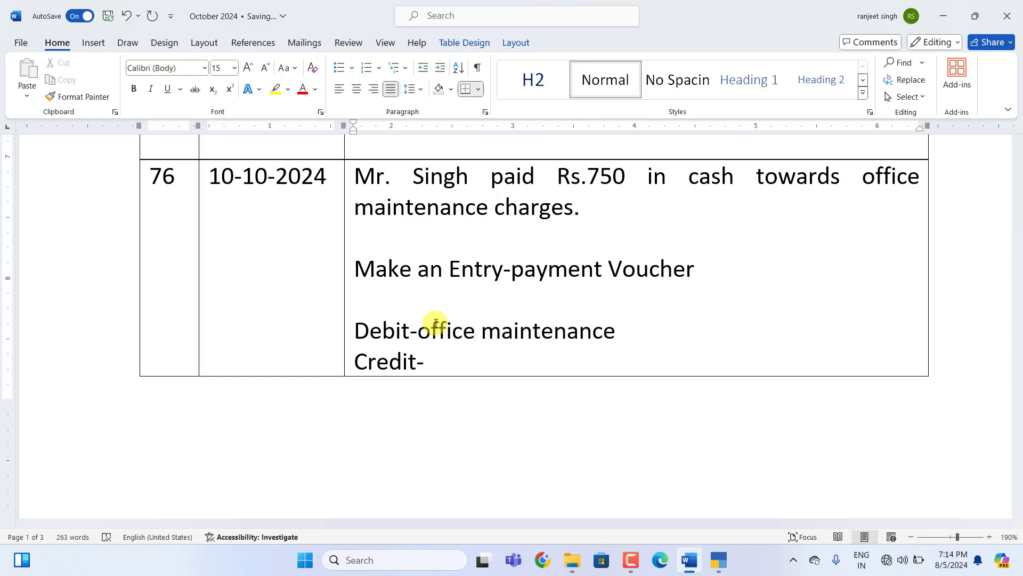
pyautogui.write('-750')
pyautogui.click(435, 366)
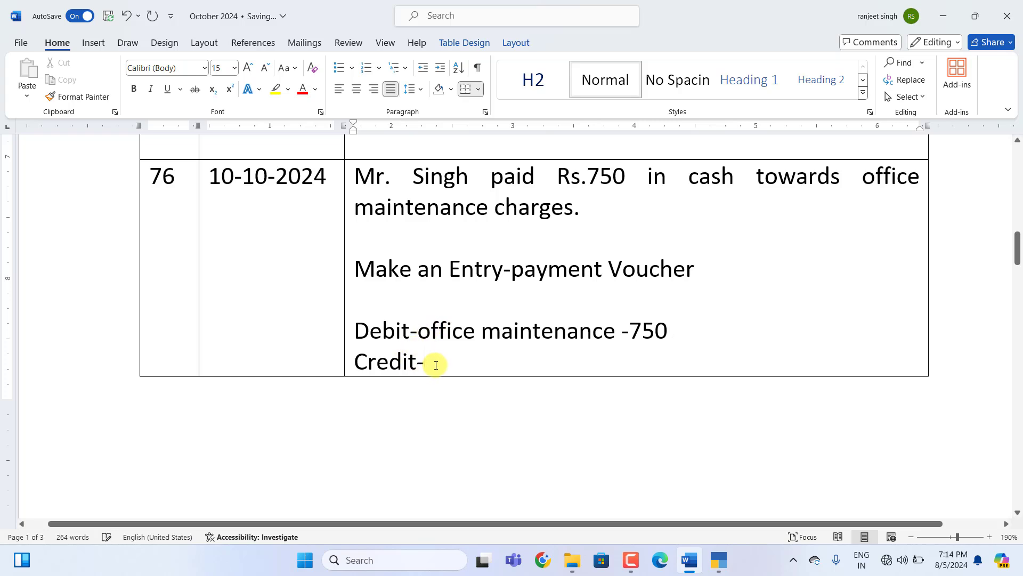
pyautogui.write('cash')
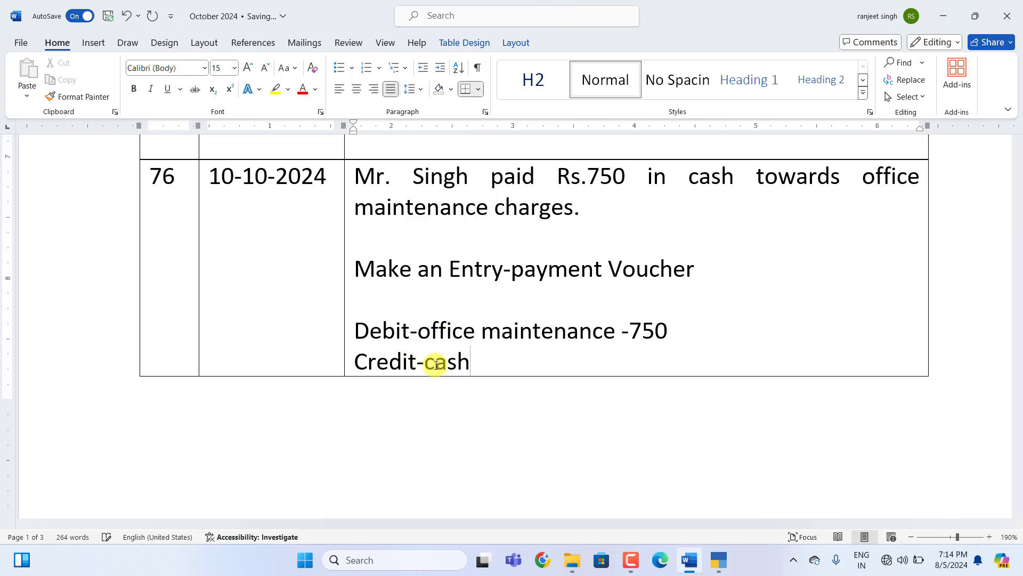
pyautogui.write('-750')
pyautogui.click(720, 561)
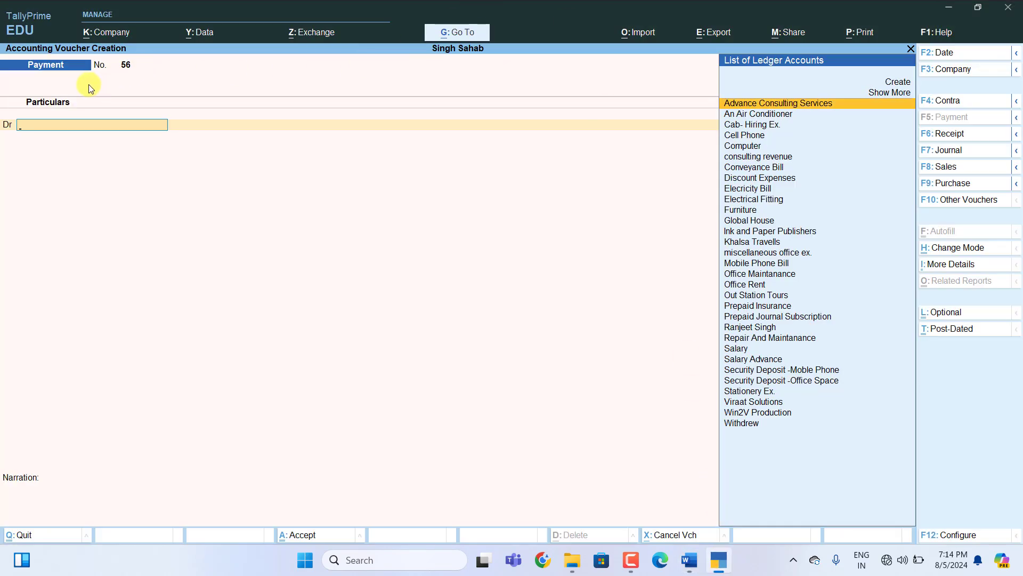
# Enter payment voucher 56 debiting Office Maintanance 750 and crediting Cash 750.
pyautogui.write('O')
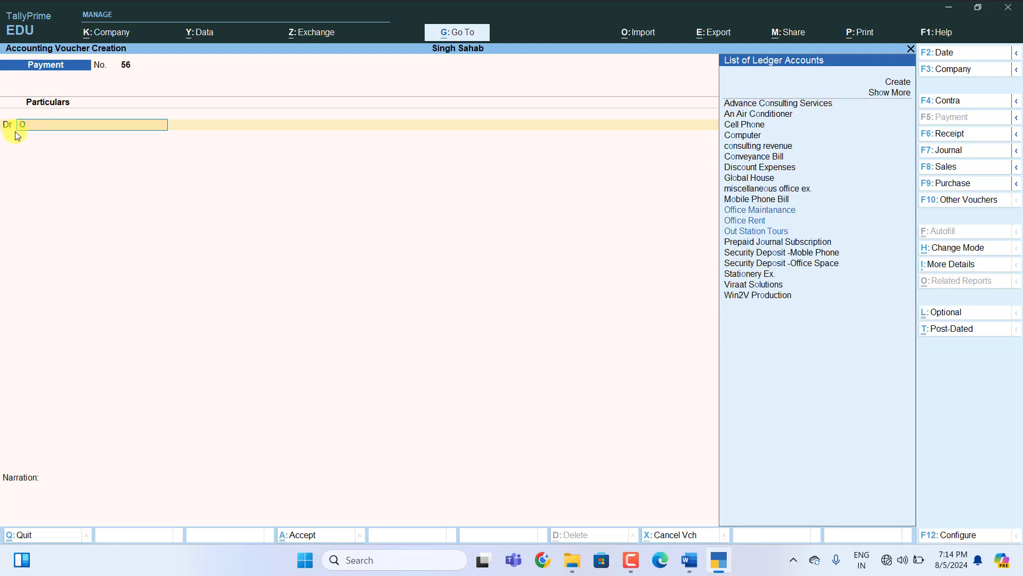
pyautogui.press('Up')
pyautogui.press('Up')
pyautogui.press('Up')
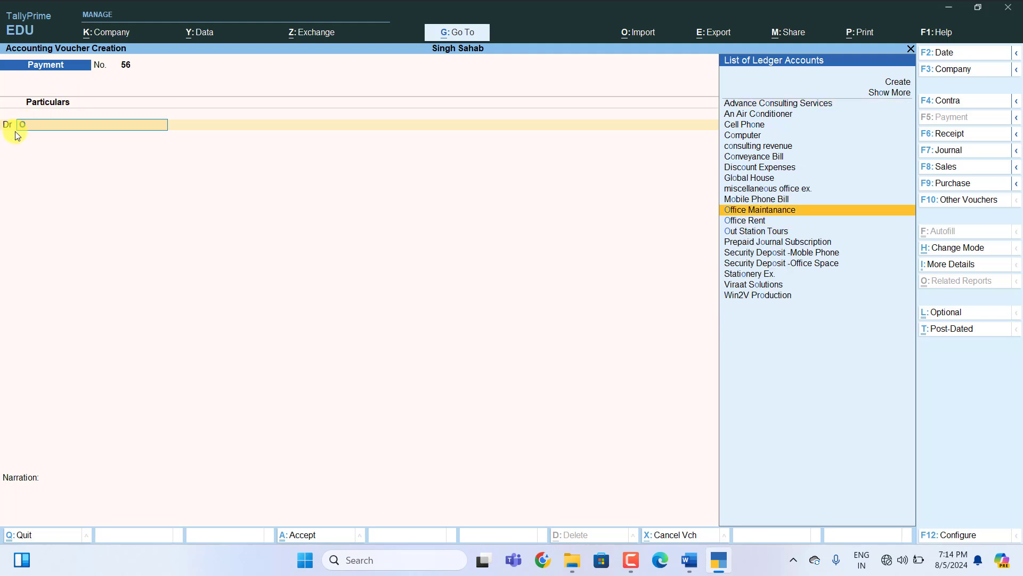
pyautogui.press('Return')
pyautogui.write('75')
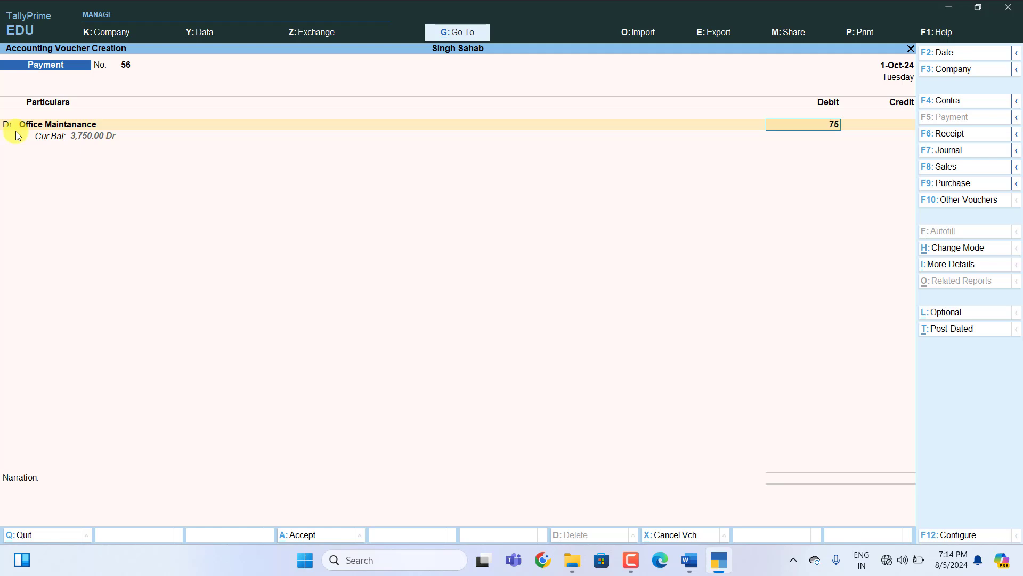
pyautogui.write('0')
pyautogui.press('Return')
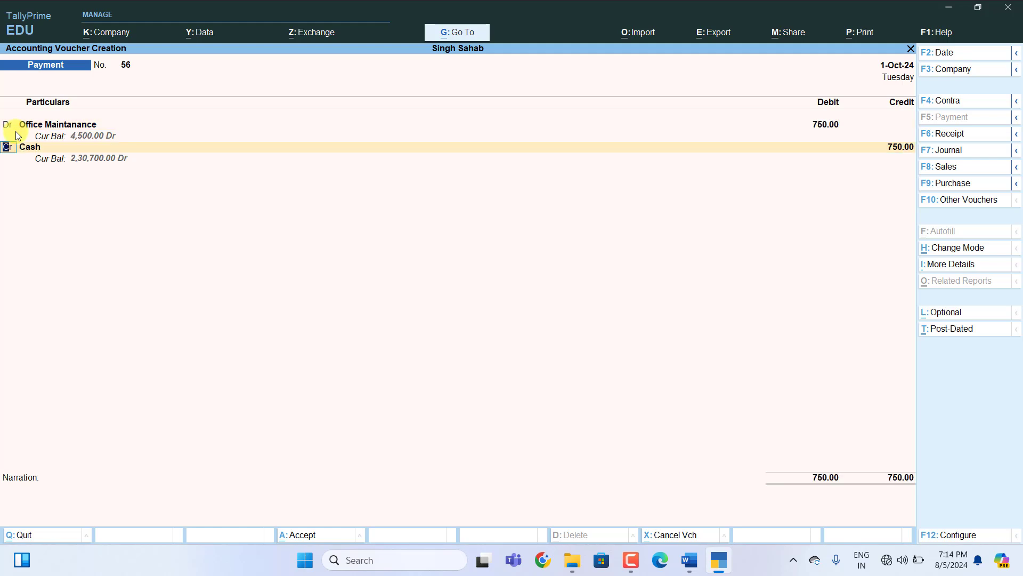
pyautogui.press('Return')
pyautogui.press('Return')
pyautogui.press('Return')
pyautogui.press('Return')
pyautogui.press('Return')
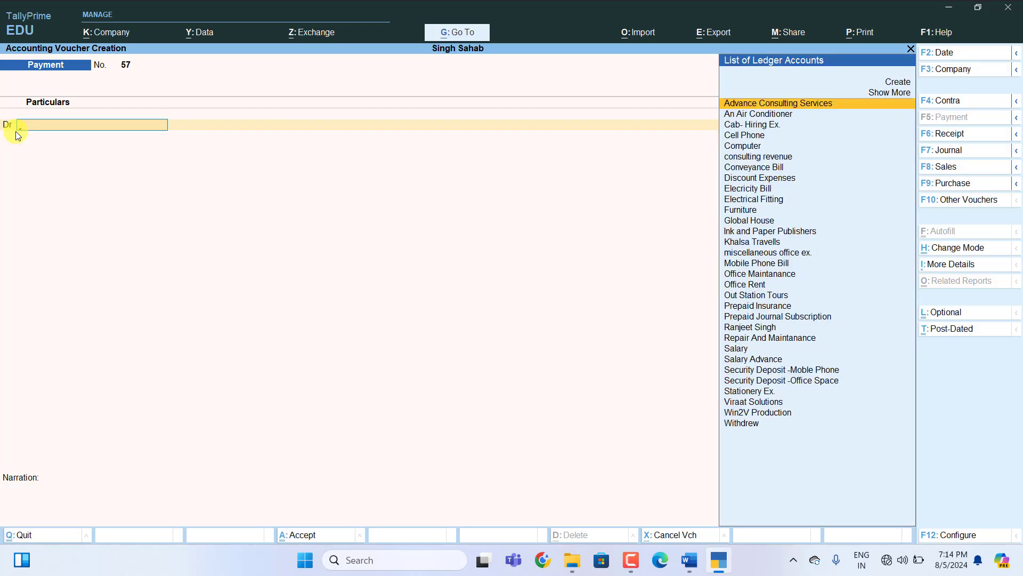
pyautogui.click(689, 560)
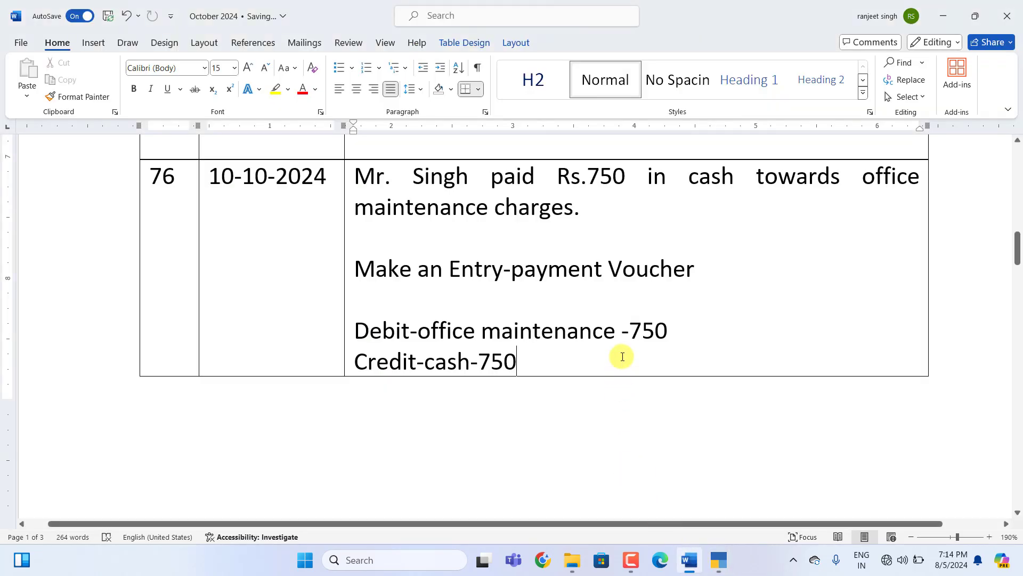
# Write payment Voucher for entry 77 with Debit-Stationery-1600 and Credit-cash-1600.
pyautogui.scroll(-10, 621, 357)
pyautogui.scroll(-1, 621, 356)
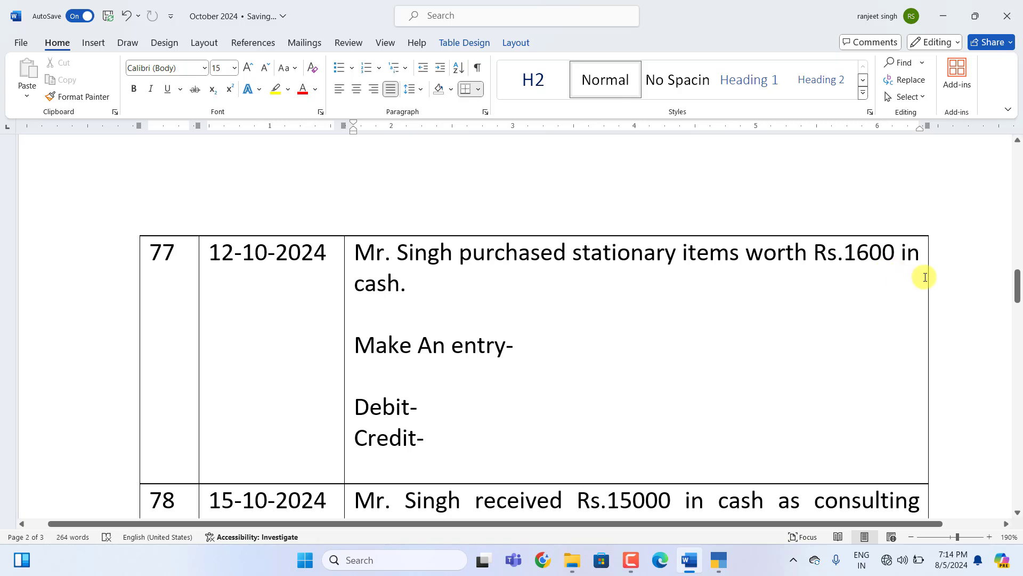
pyautogui.click(515, 344)
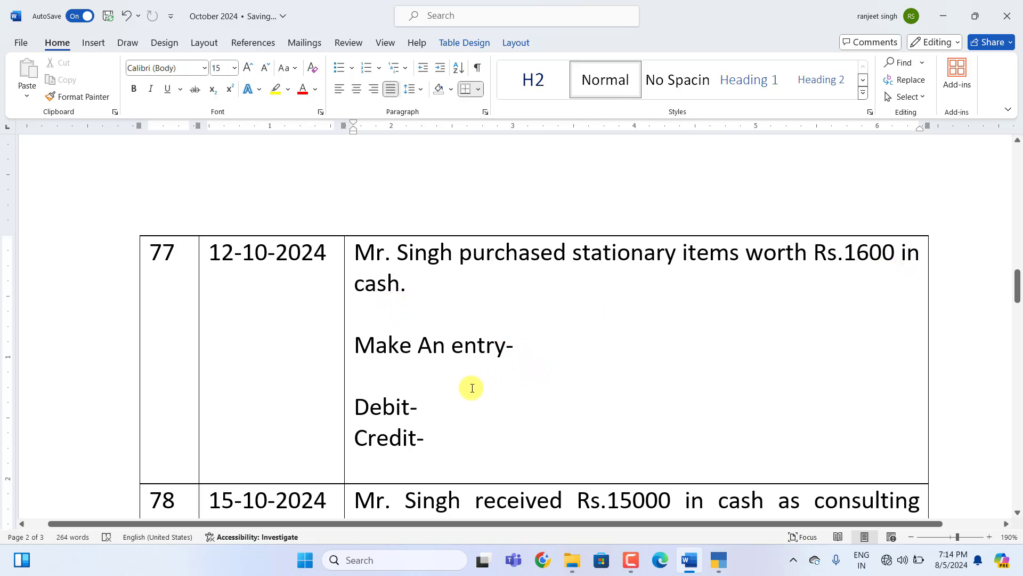
pyautogui.write('payment')
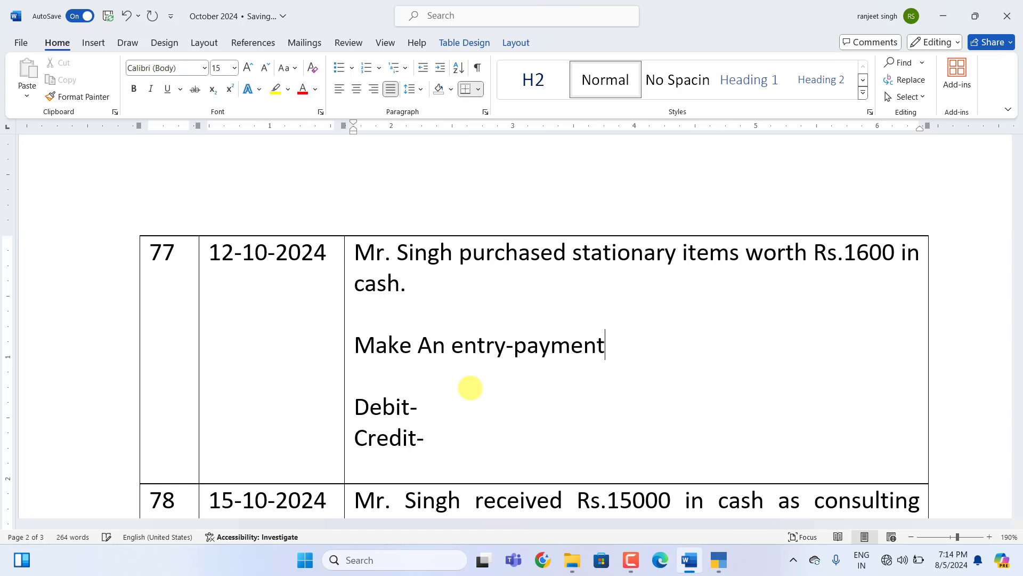
pyautogui.write(' Voucher')
pyautogui.click(424, 408)
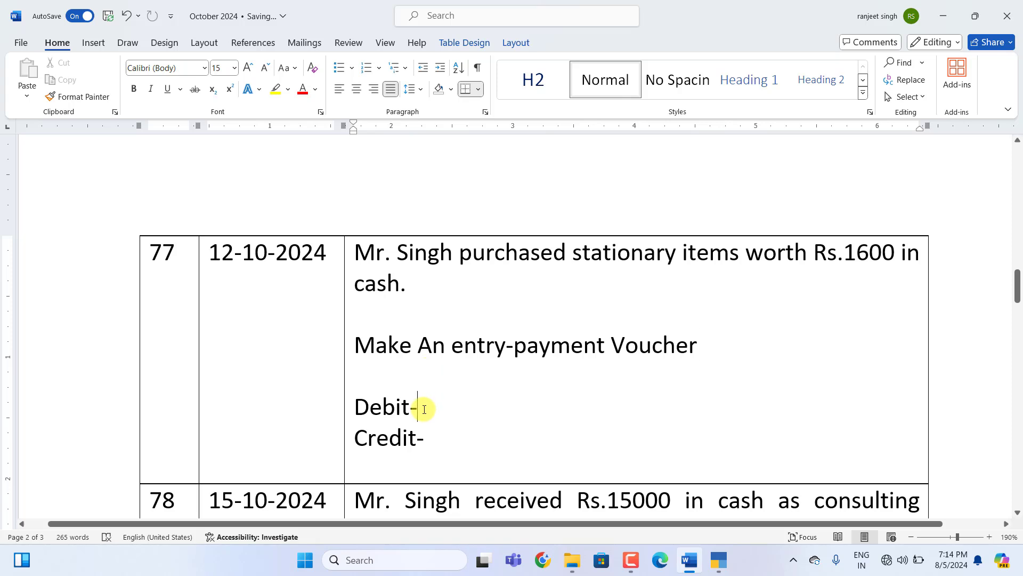
pyautogui.write('Stationery')
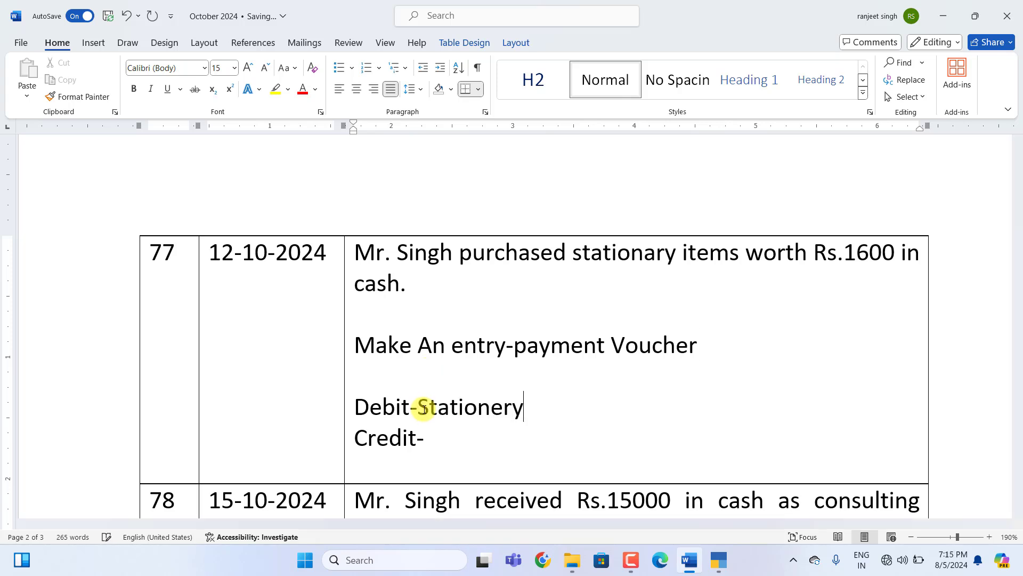
pyautogui.write('-')
pyautogui.write('1600 Credit-')
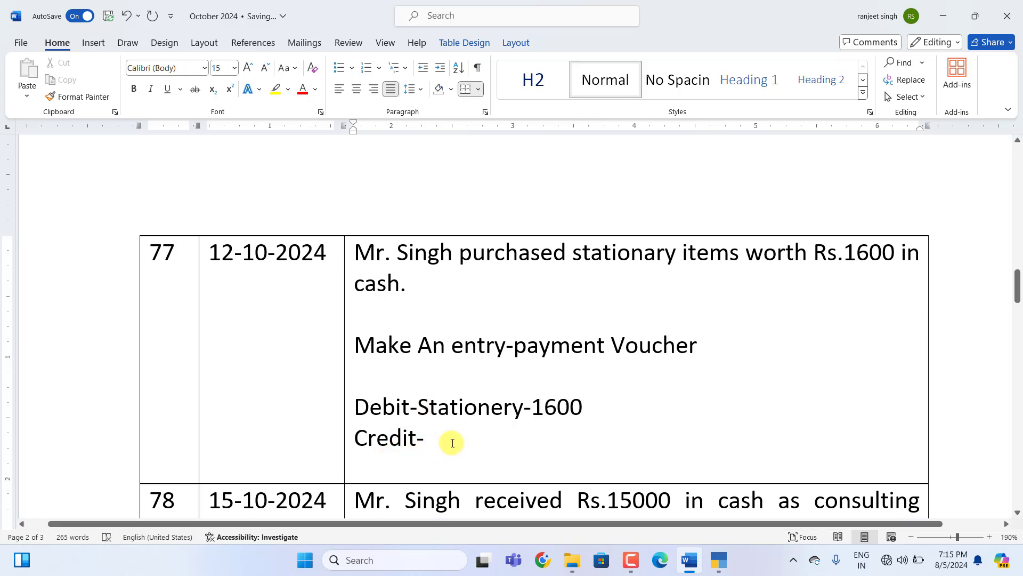
pyautogui.write('cash-')
pyautogui.write('1600')
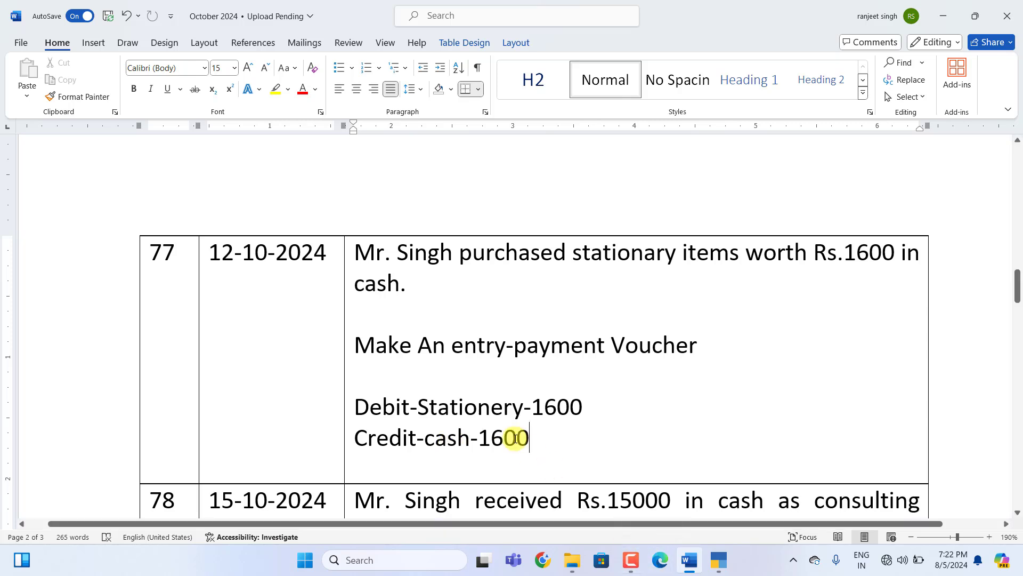
pyautogui.click(718, 563)
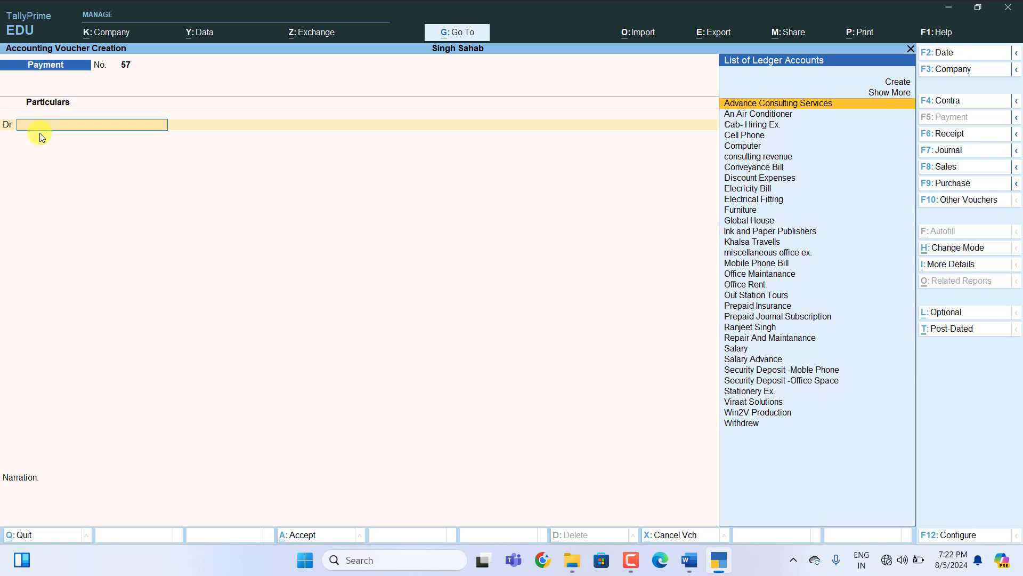
# Enter payment voucher 57 debiting Stationery Ex. 1,600 and crediting Cash 1,600.
pyautogui.write('S')
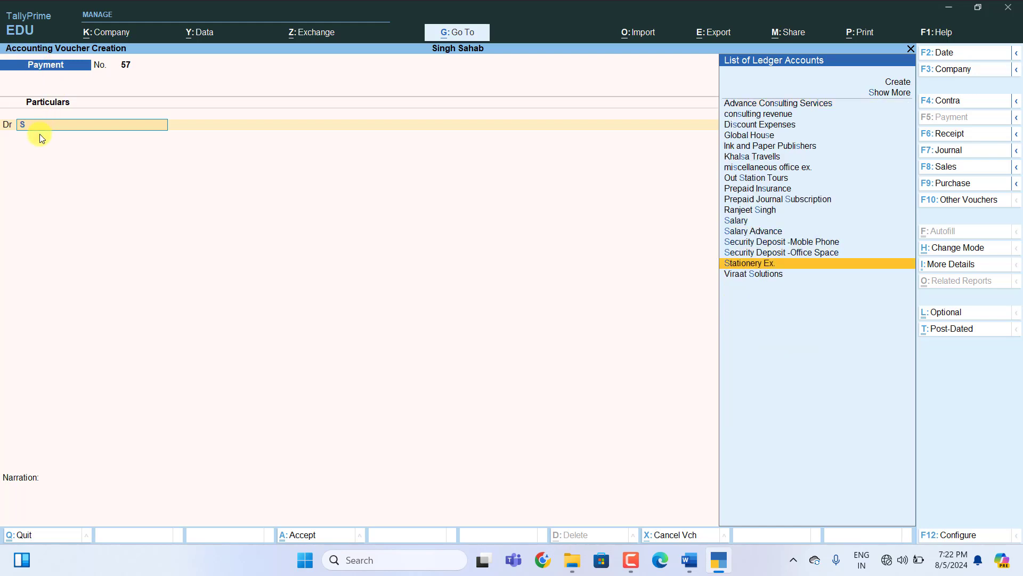
pyautogui.press('Return')
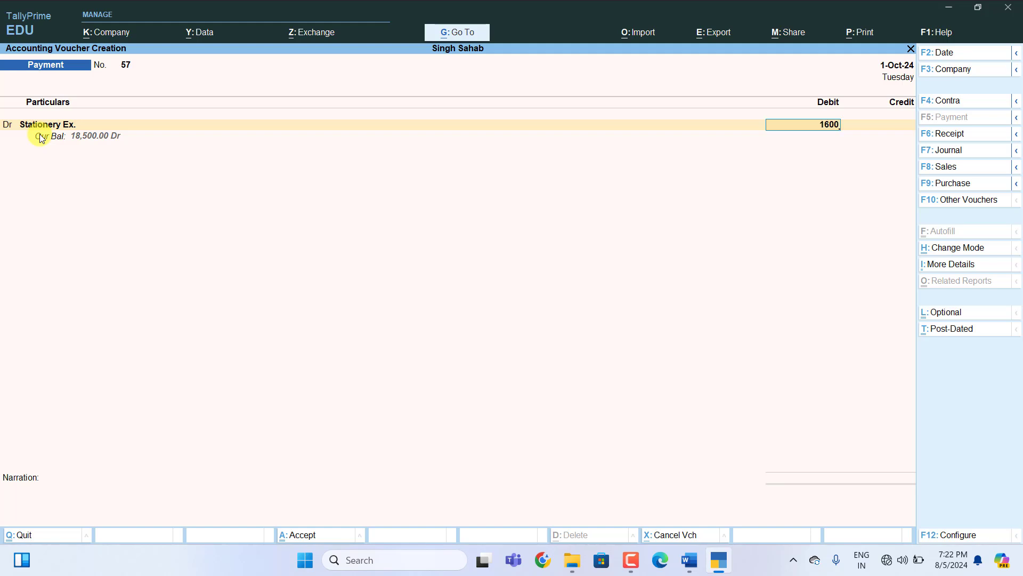
pyautogui.press('Return')
pyautogui.write('C')
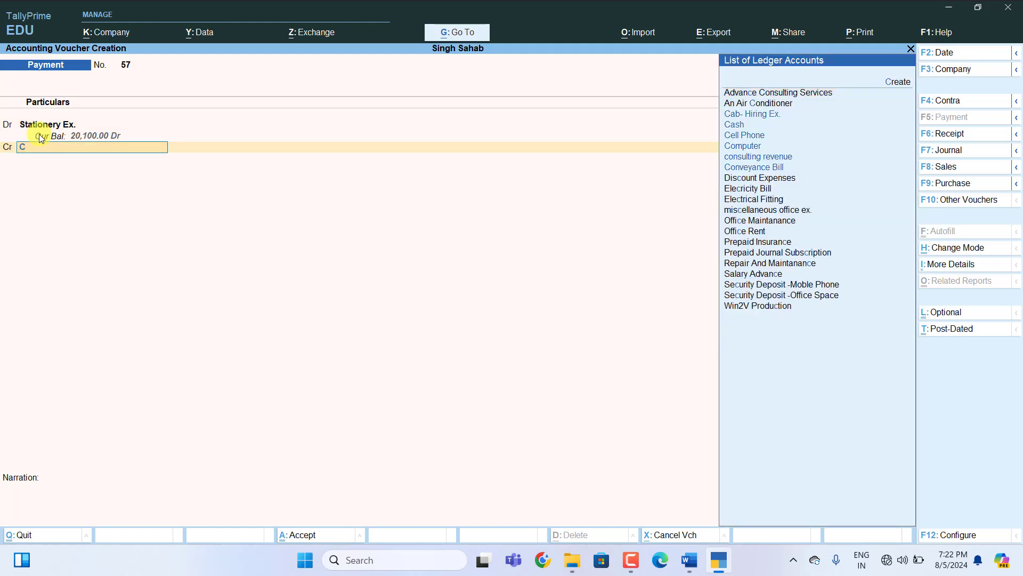
pyautogui.press('Up')
pyautogui.press('Up')
pyautogui.press('Up')
pyautogui.press('Up')
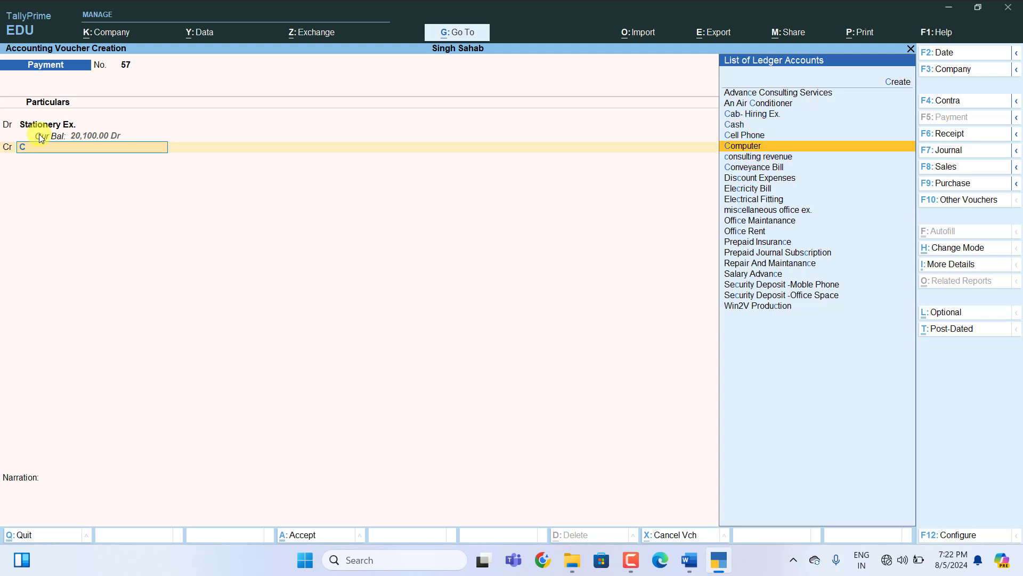
pyautogui.press('Return')
pyautogui.press('Return')
pyautogui.press('Return')
pyautogui.press('Return')
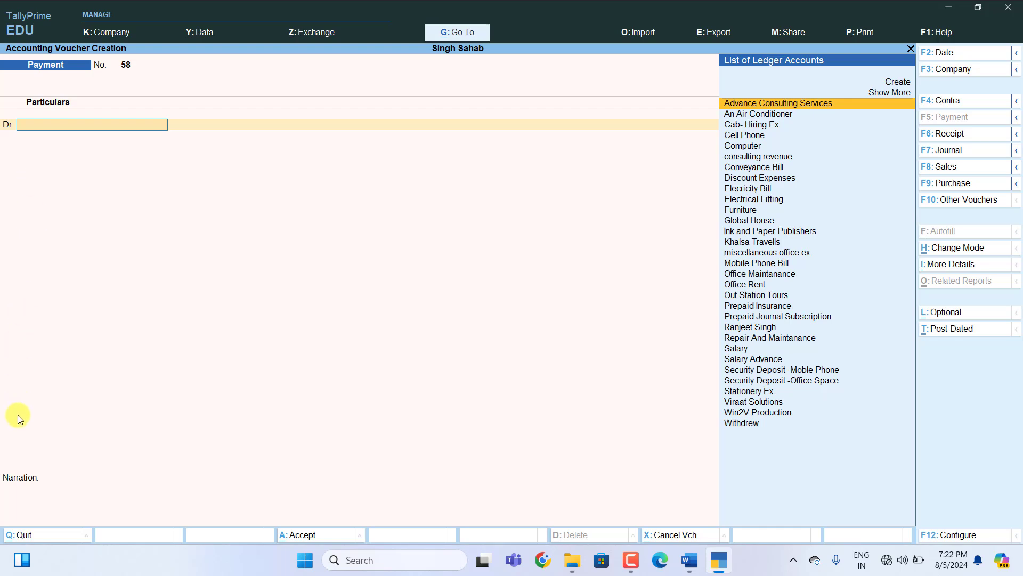
# Mark entry 78 as receipt Voucher with Credit-Consulting Revenue-15000 and Debit-Cash-15000.
pyautogui.click(689, 559)
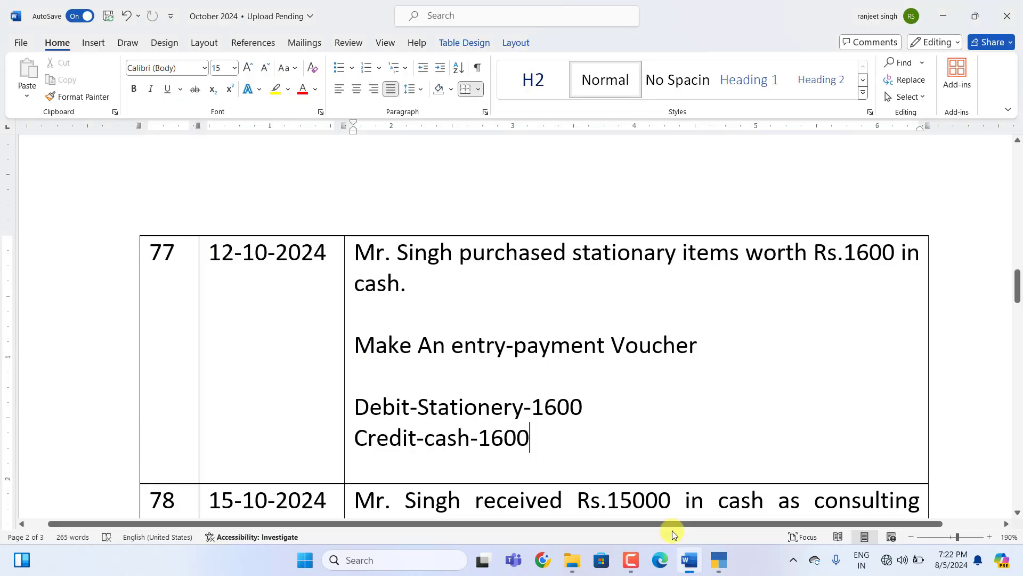
pyautogui.scroll(-3, 594, 397)
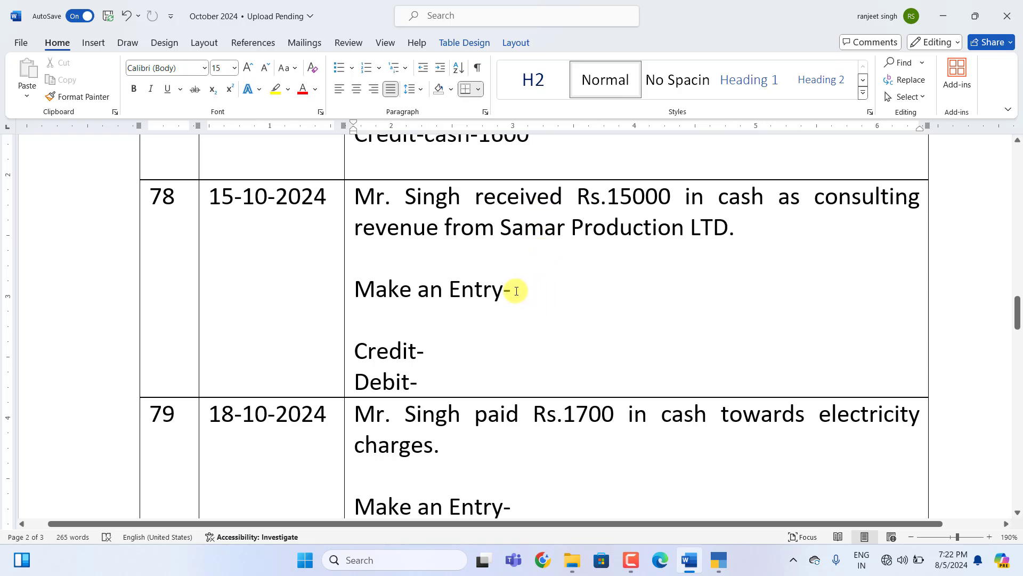
pyautogui.write('receipt Voucher')
pyautogui.click(446, 357)
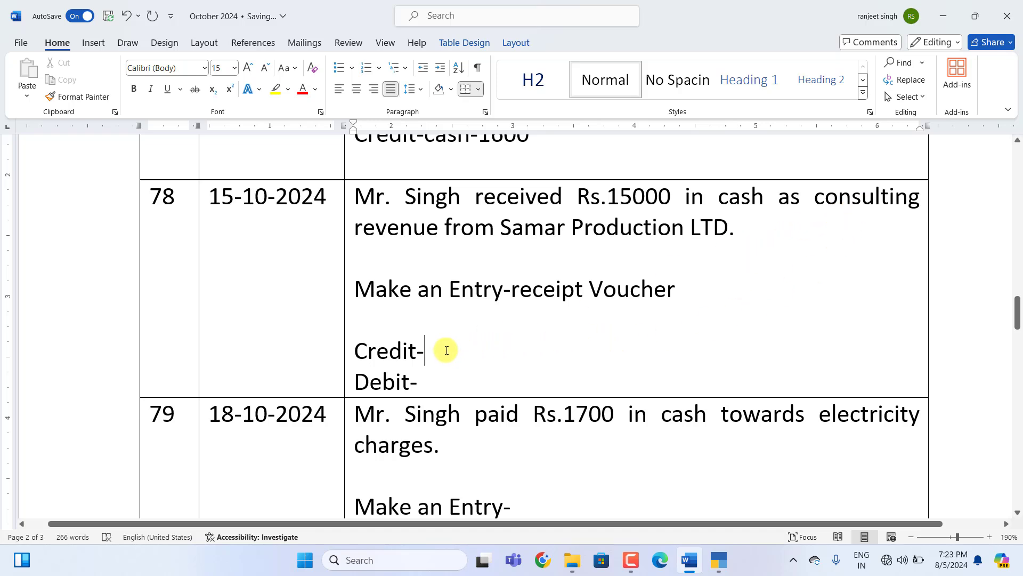
pyautogui.write('Consulting Revenue')
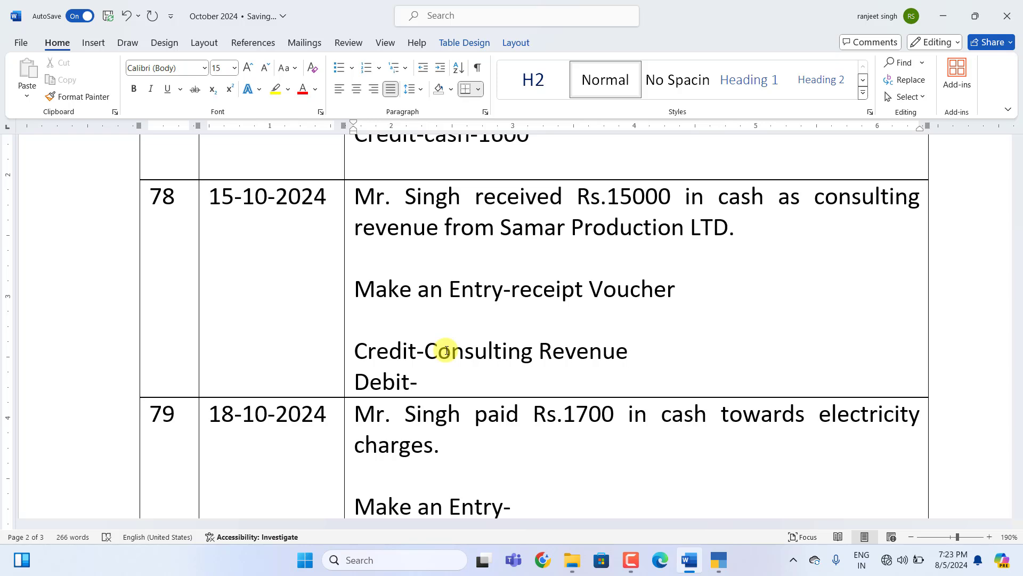
pyautogui.write('-')
pyautogui.write('15000 Debit-')
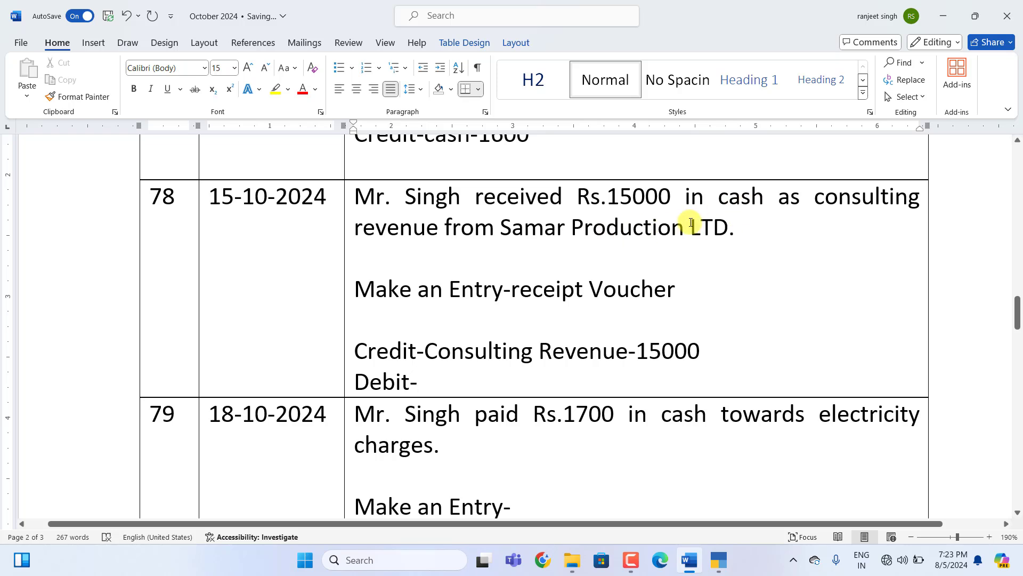
pyautogui.write('Cash')
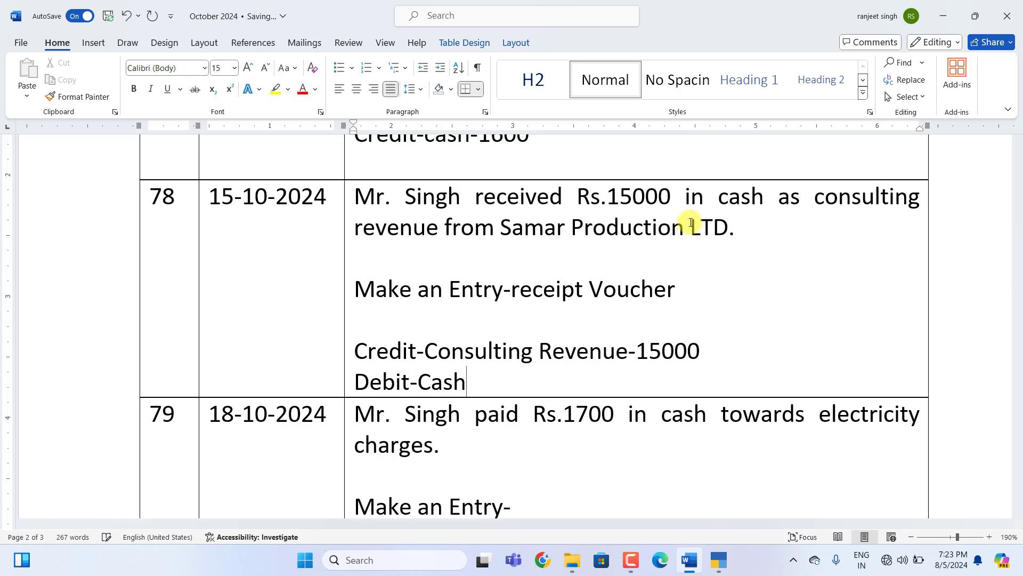
pyautogui.write('-15000')
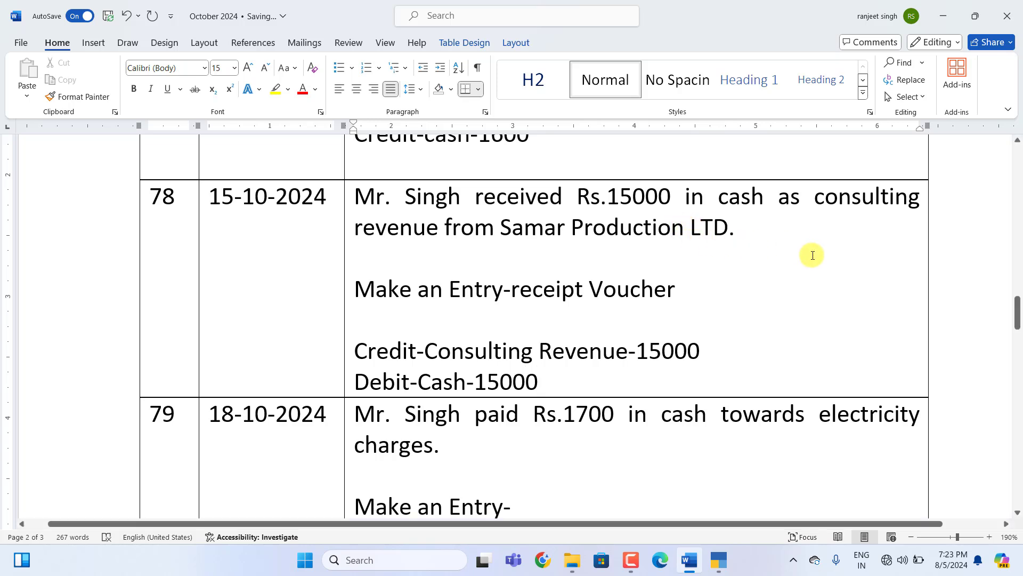
pyautogui.click(718, 560)
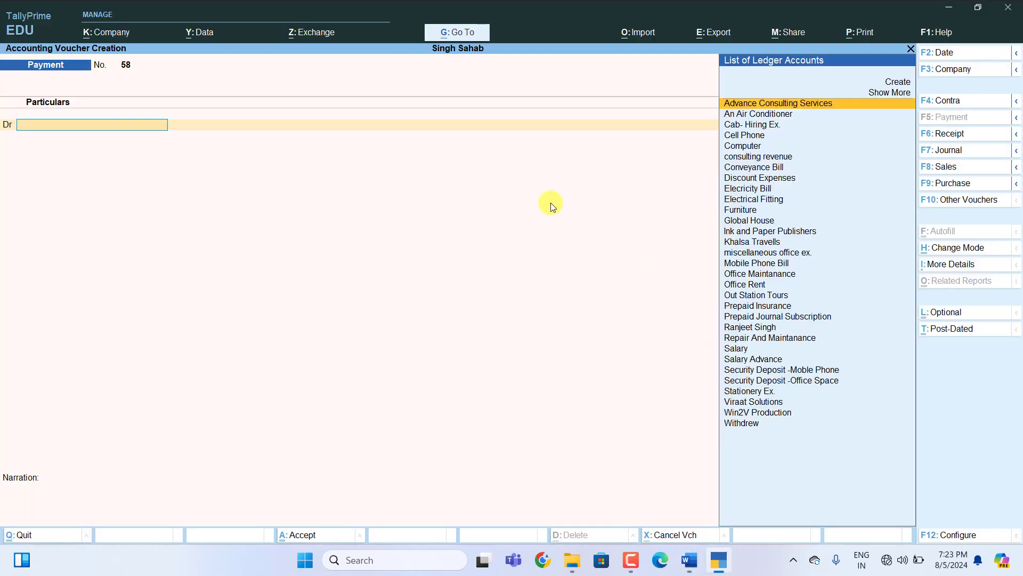
# Switch to a Receipt voucher and credit consulting revenue with 15,000.
pyautogui.press('F6')
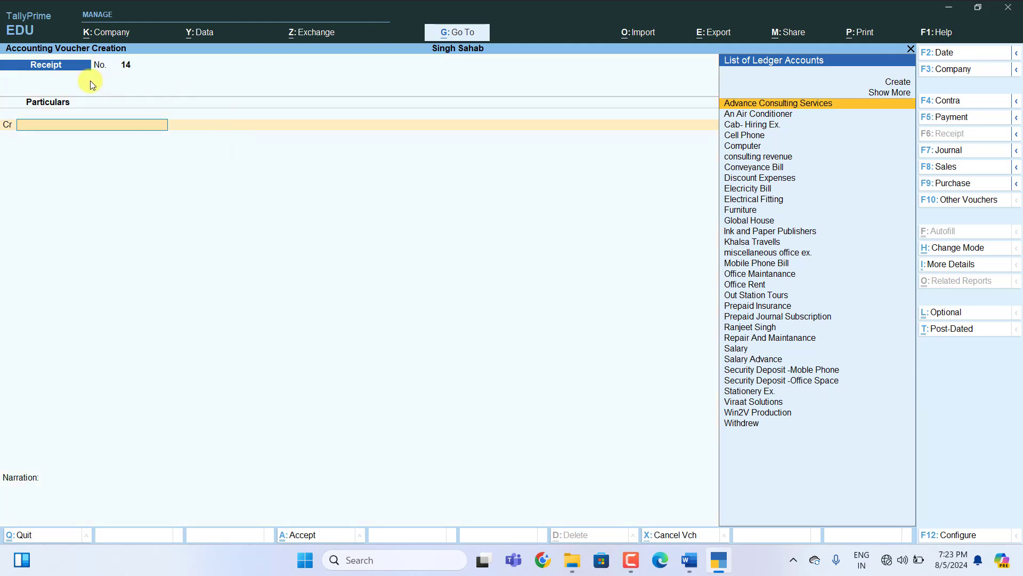
pyautogui.write('C')
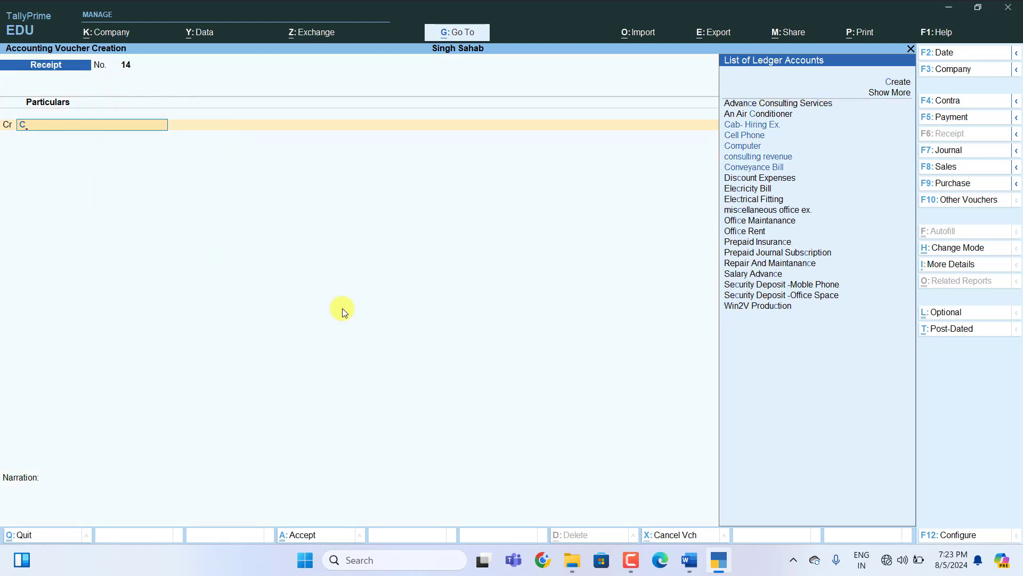
pyautogui.press('Up')
pyautogui.press('Return')
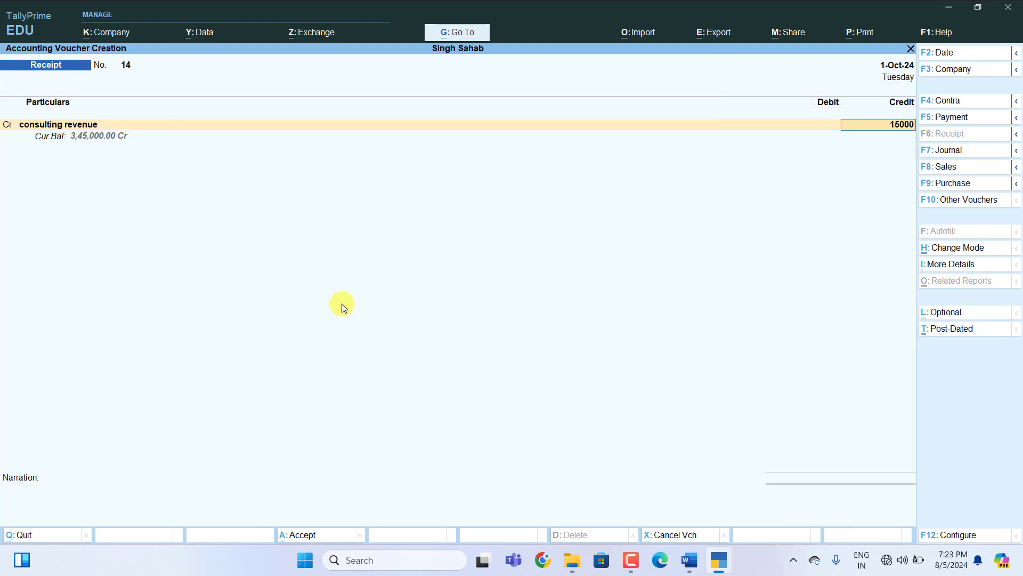
pyautogui.press('Return')
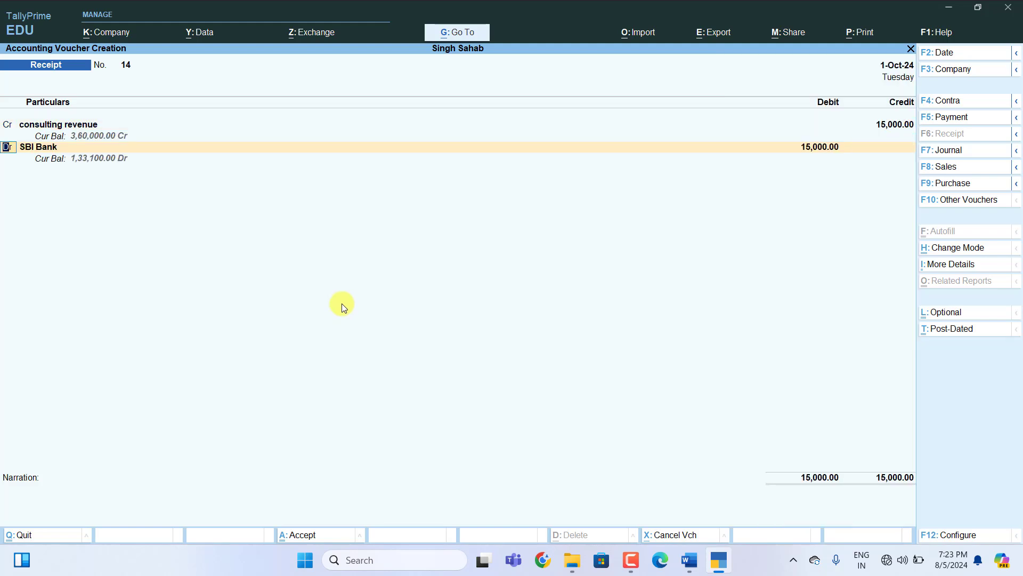
# Replace SBI Bank with Cash as the debit ledger and save receipt voucher 14.
pyautogui.press('Return')
pyautogui.write('C')
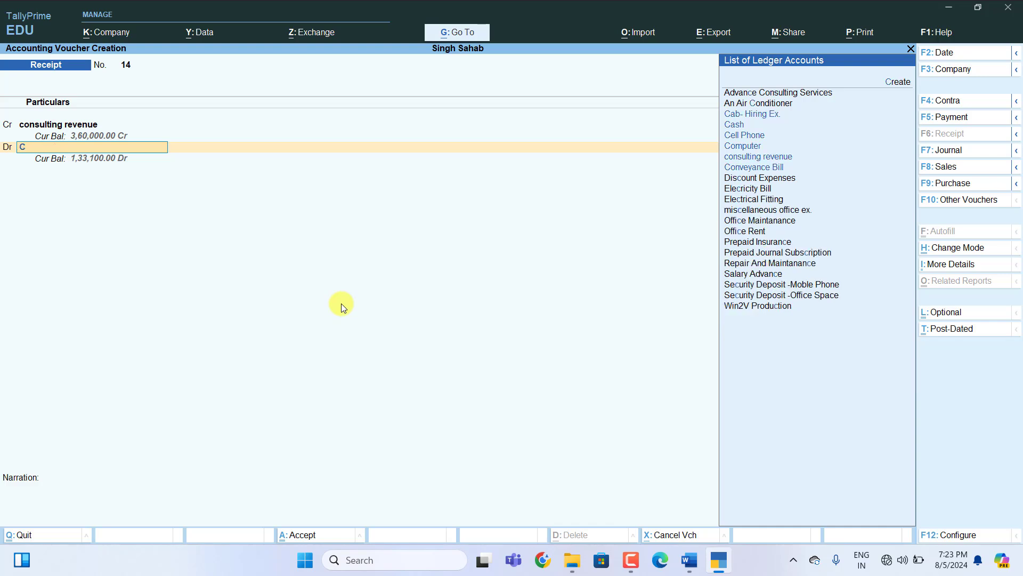
pyautogui.press('Up')
pyautogui.press('Up')
pyautogui.press('Up')
pyautogui.press('Up')
pyautogui.press('Up')
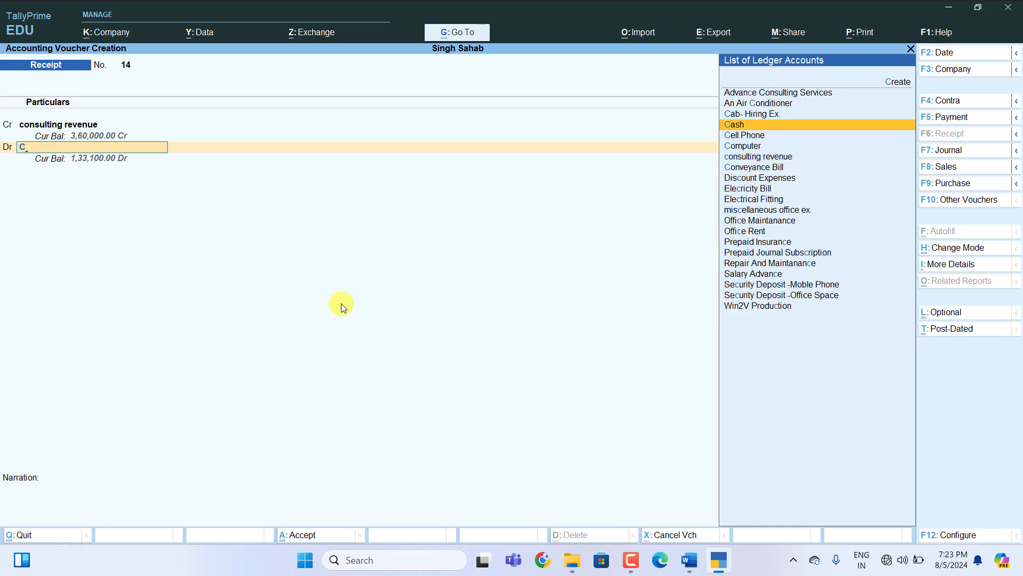
pyautogui.press('Return')
pyautogui.press('Return')
pyautogui.press('Return')
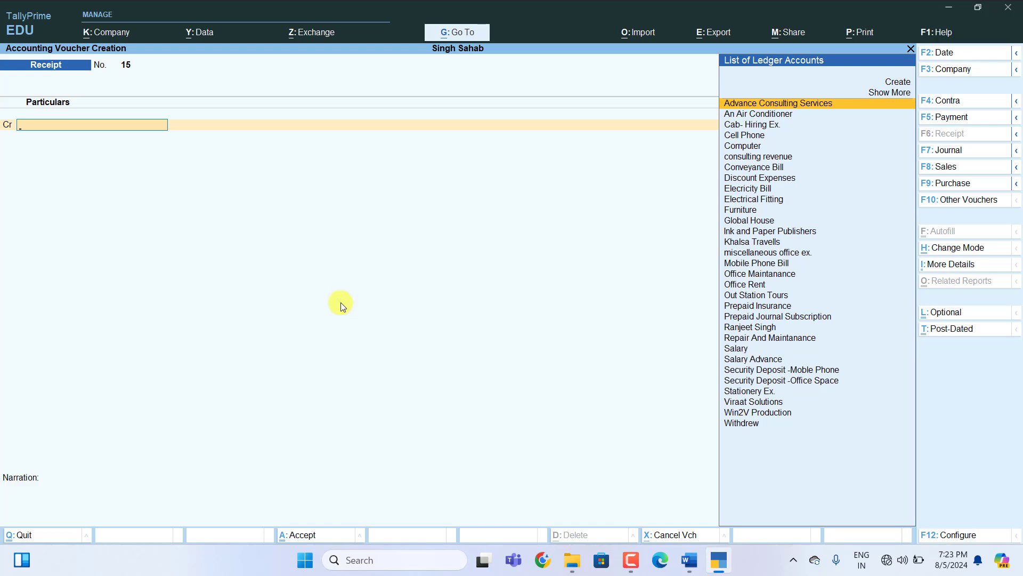
# Write payment Voucher for row 79 with Debit-Electricity Bill-1700 and Credit-Cash-1700.
pyautogui.click(689, 560)
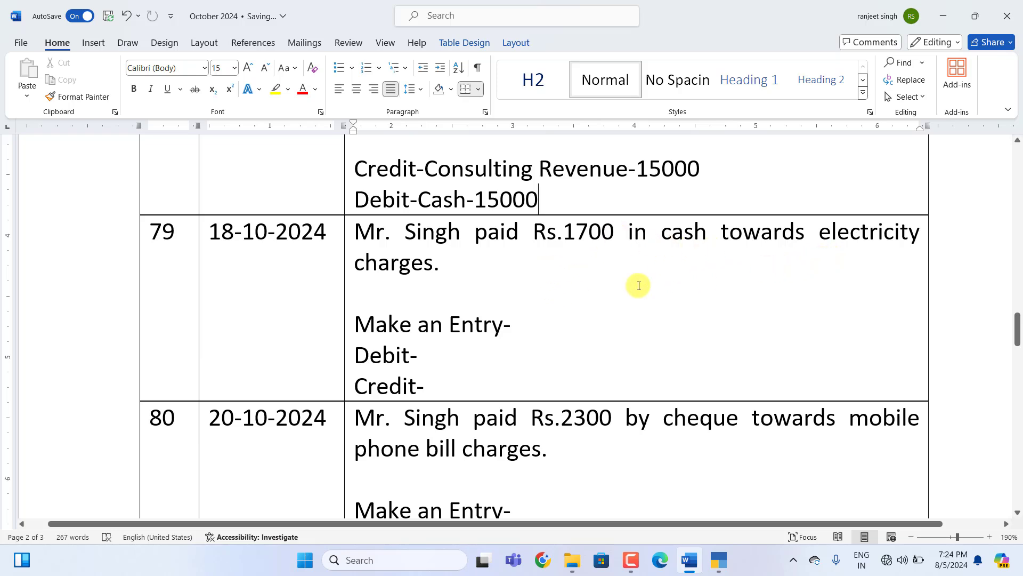
pyautogui.click(535, 329)
pyautogui.write('p')
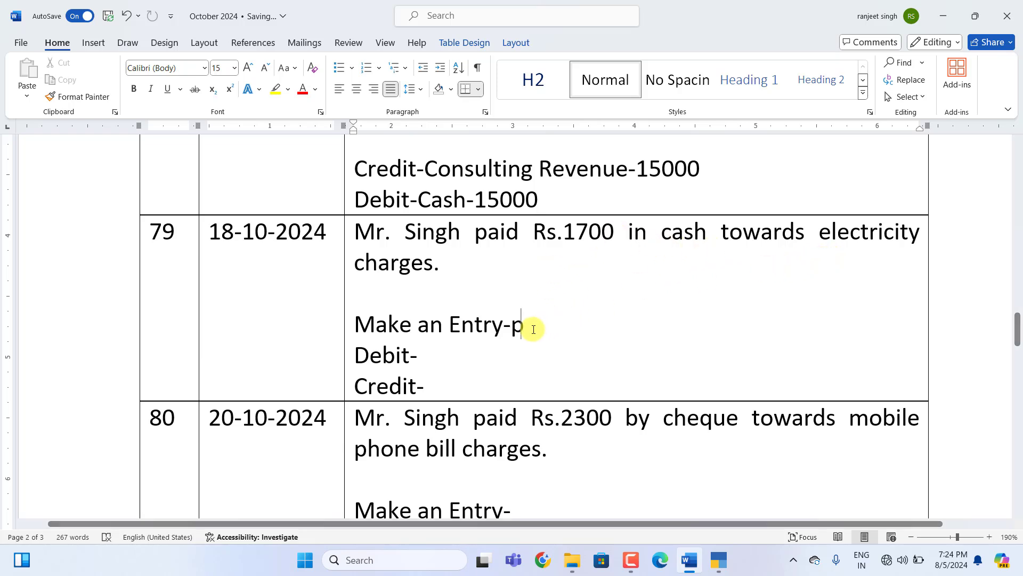
pyautogui.write('ayment Voucher')
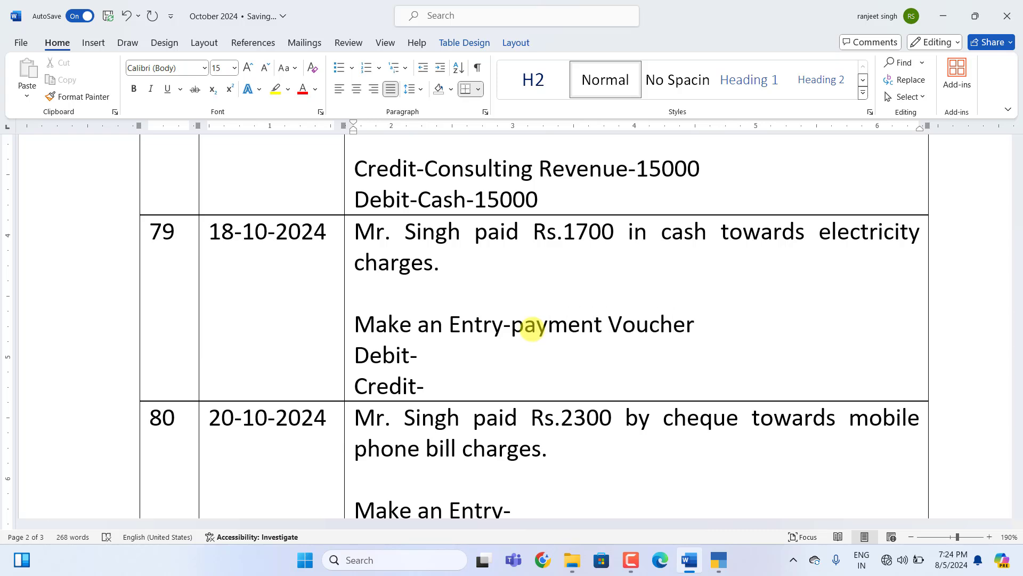
pyautogui.click(425, 359)
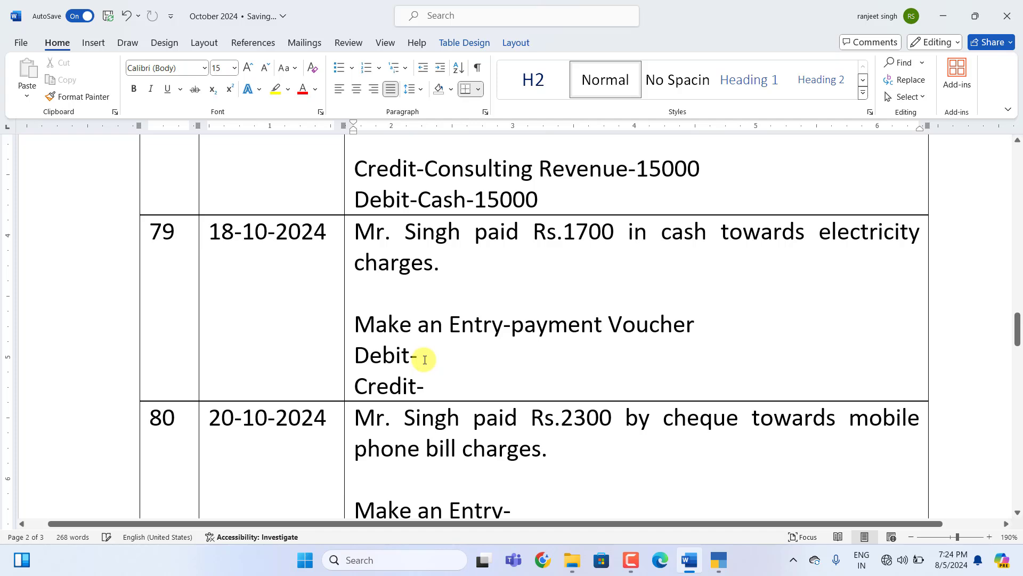
pyautogui.write('Electricity Bill-')
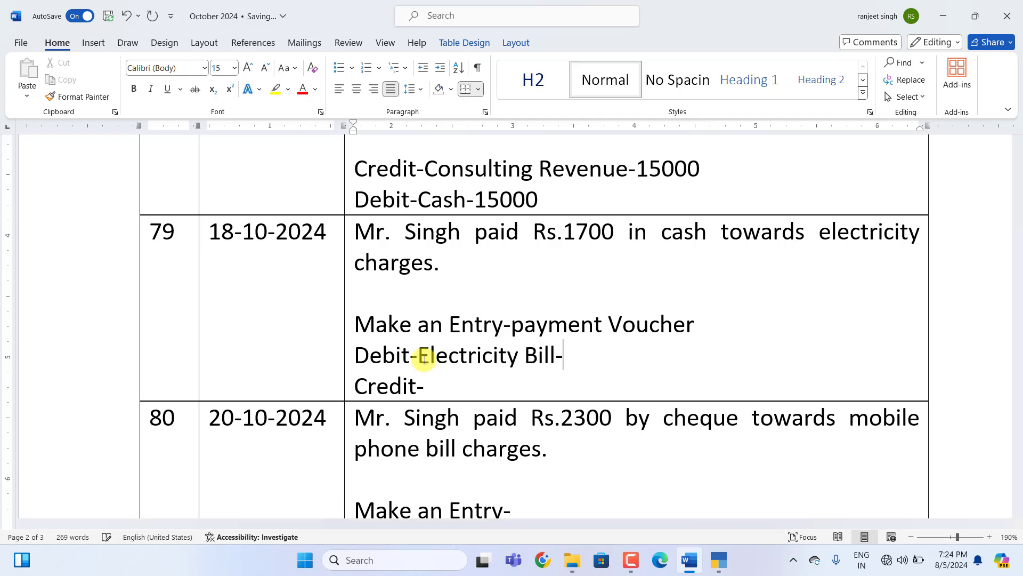
pyautogui.write('1700 ')
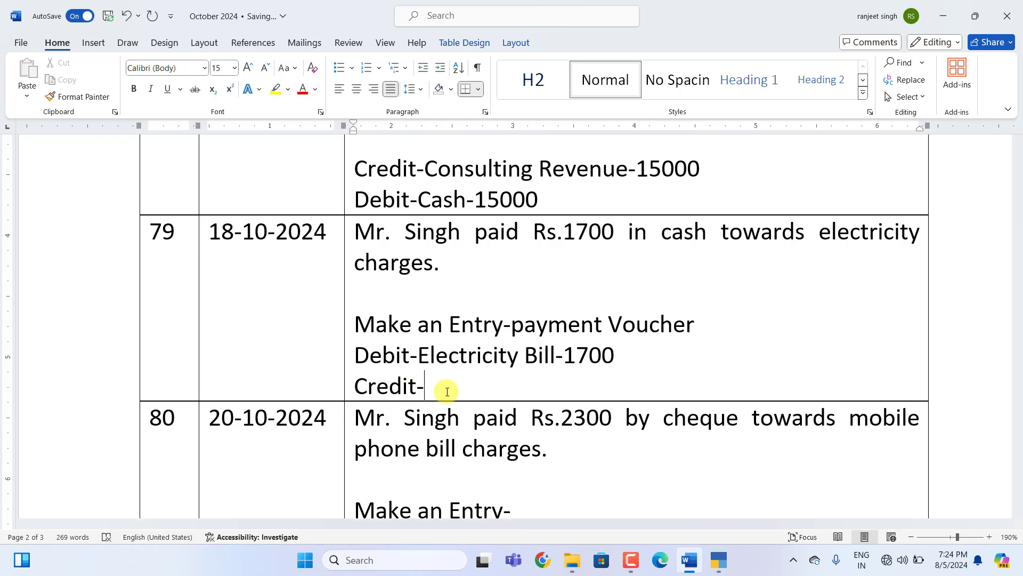
pyautogui.write('Credit-Cash-1700')
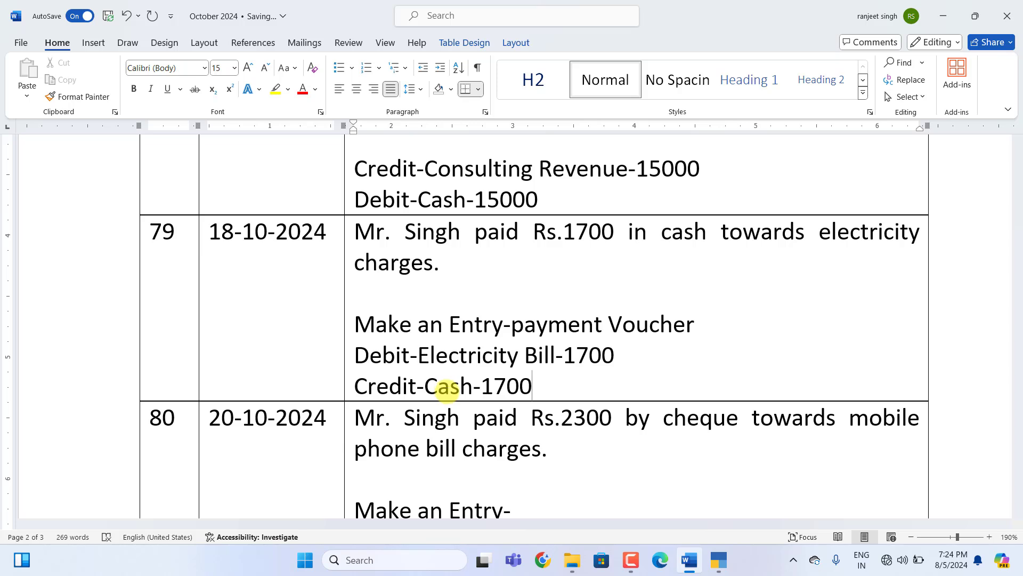
# Enter payment voucher 58 debiting Elecricity Bill 1,700 and crediting Cash 1,700.
pyautogui.click(719, 559)
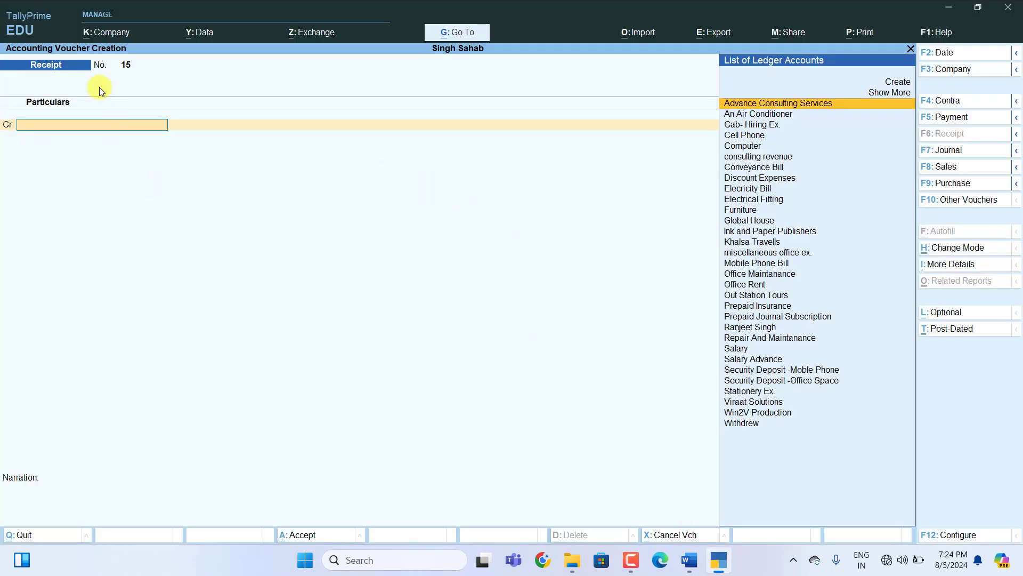
pyautogui.press('F5')
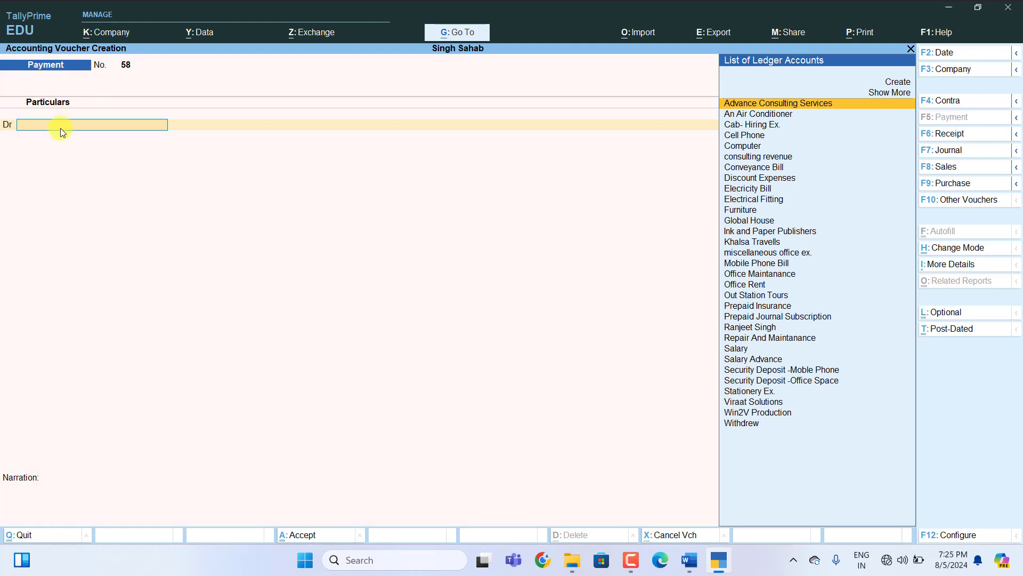
pyautogui.write('E')
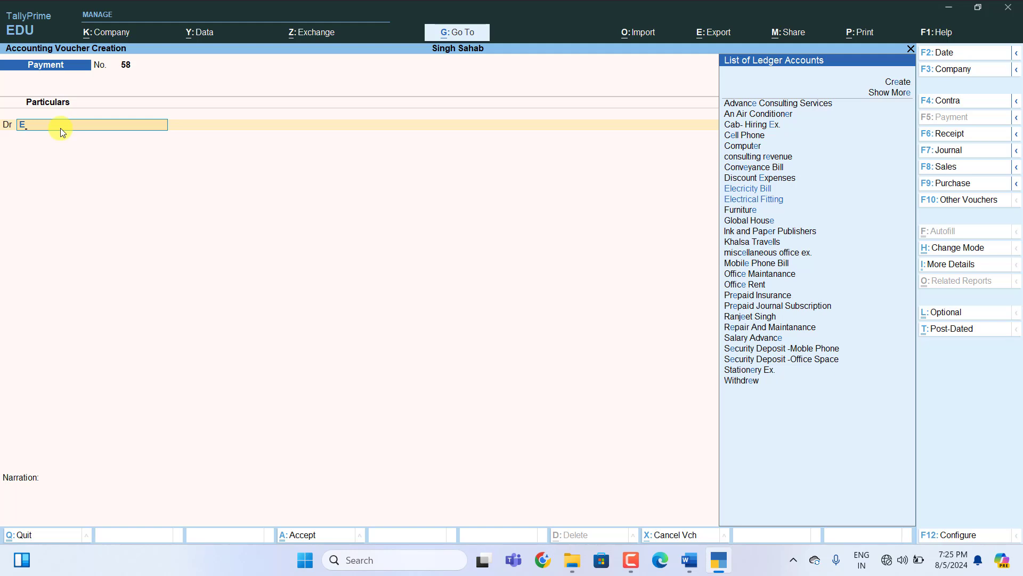
pyautogui.press('Up')
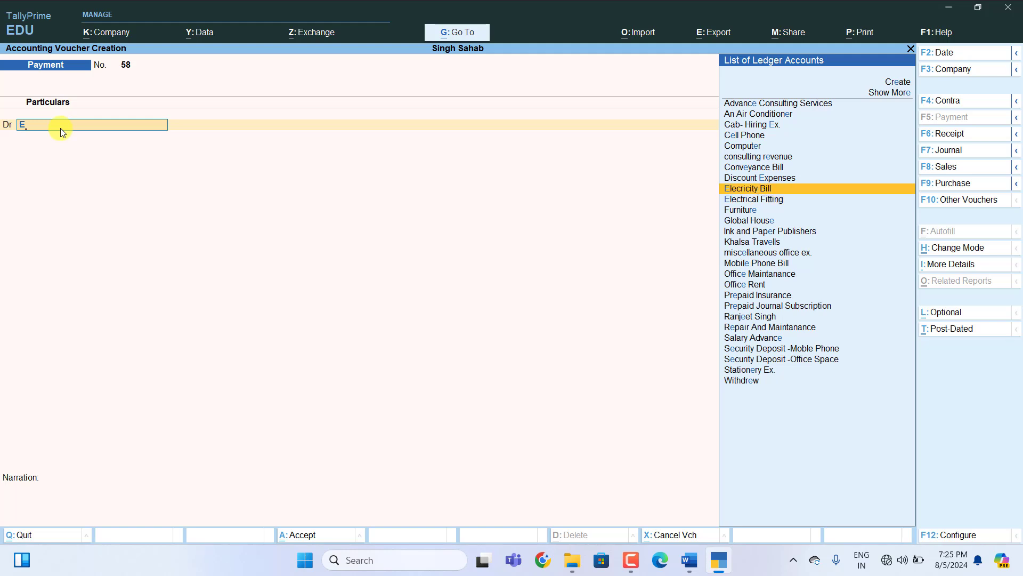
pyautogui.press('Return')
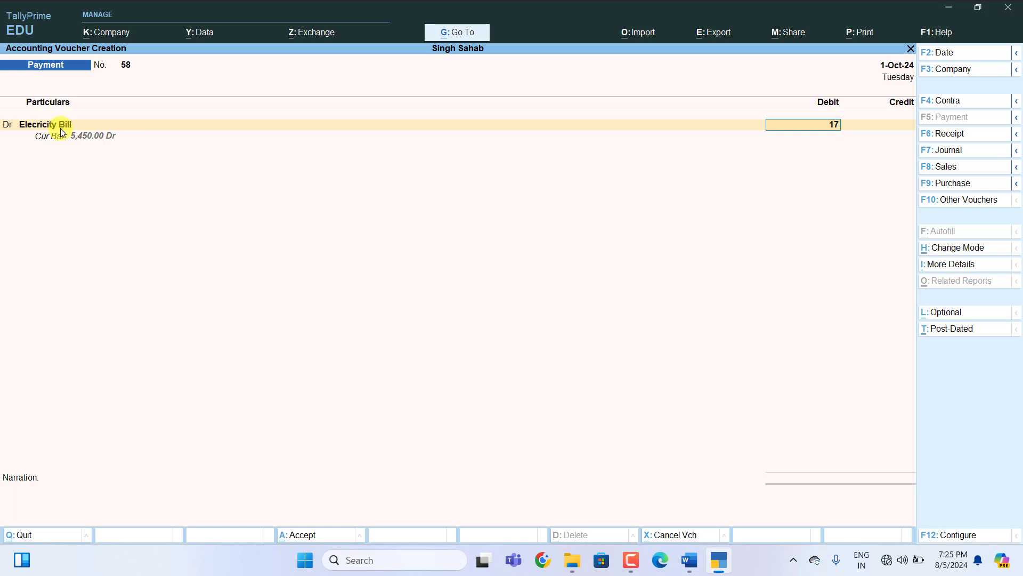
pyautogui.write('1700')
pyautogui.press('Return')
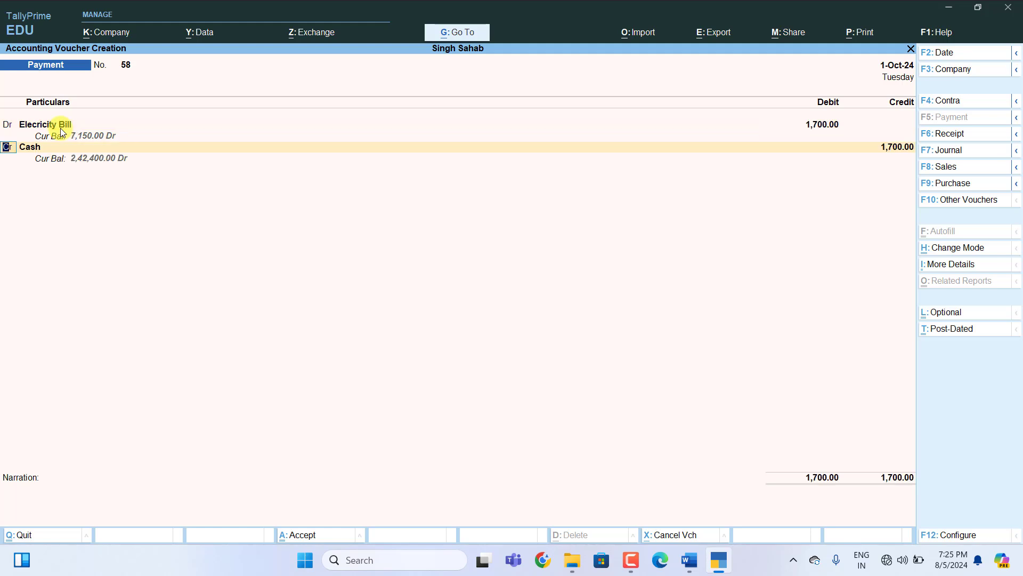
pyautogui.press('Return')
pyautogui.press('Return')
pyautogui.press('Return')
pyautogui.press('Return')
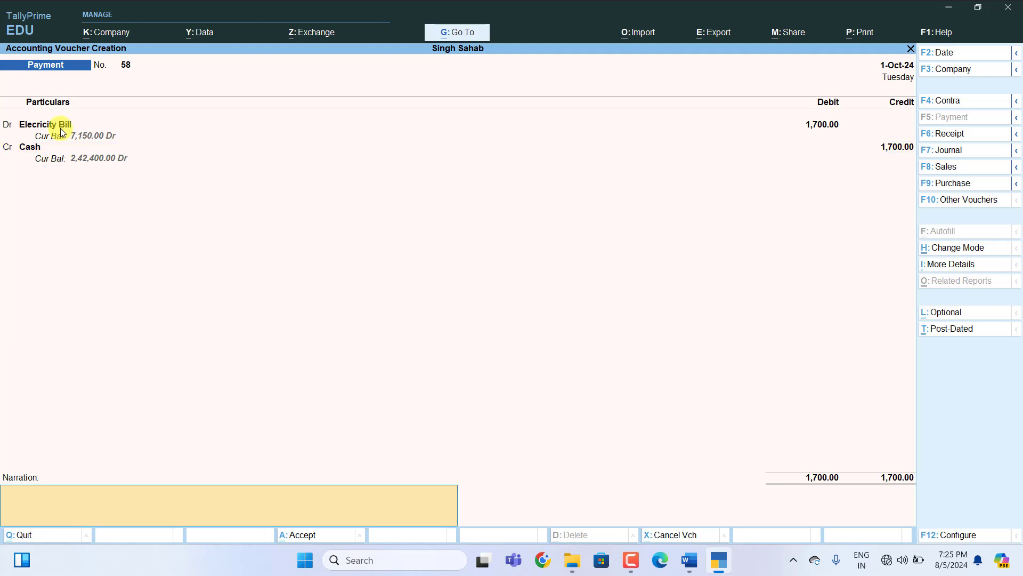
pyautogui.press('Return')
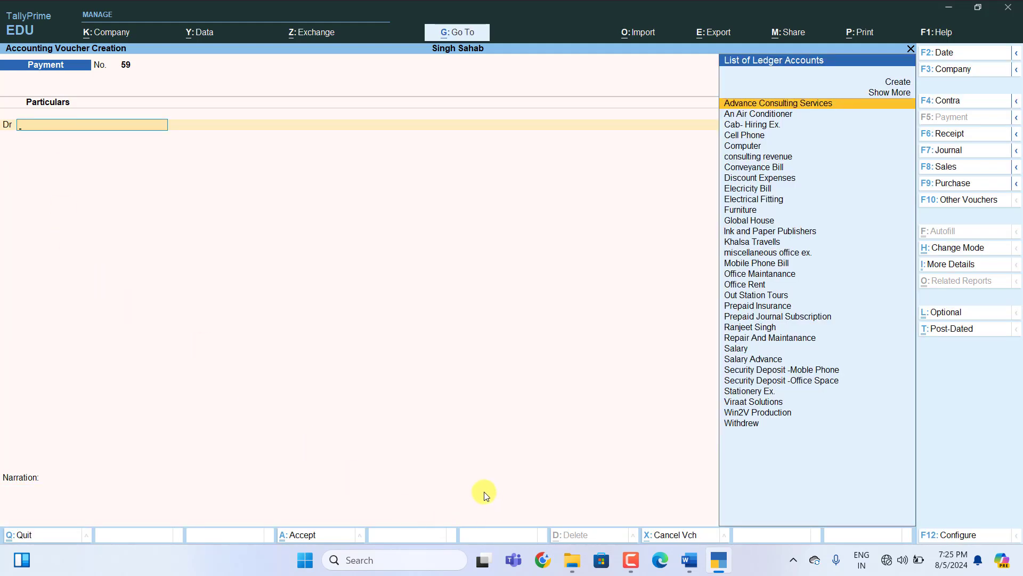
# Write payment Voucher for row 80 with Debit-Mobile Phone Bill-2300 and Credit-SBI Bank-2300.
pyautogui.click(689, 559)
pyautogui.scroll(-1, 566, 353)
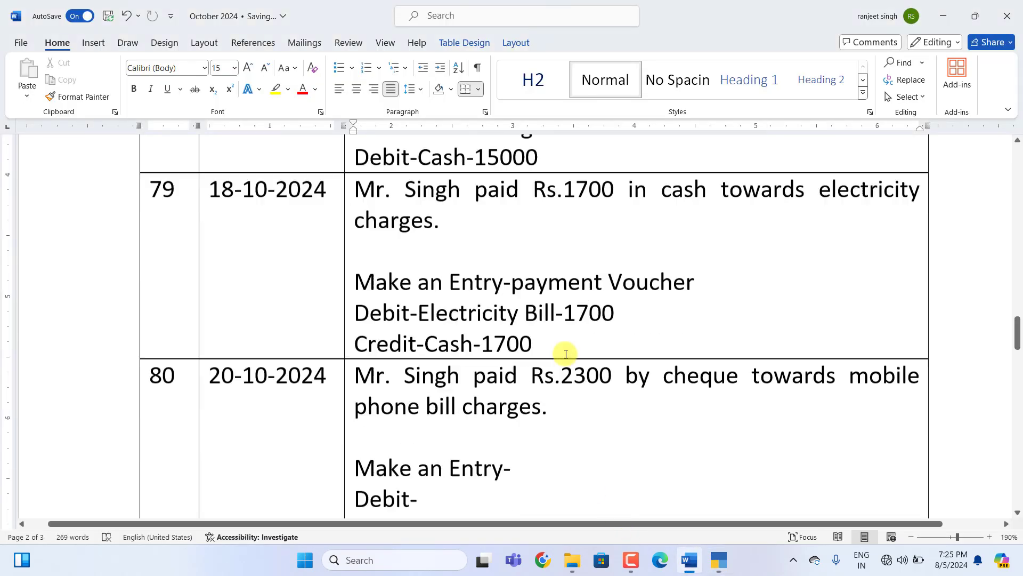
pyautogui.scroll(-3, 566, 353)
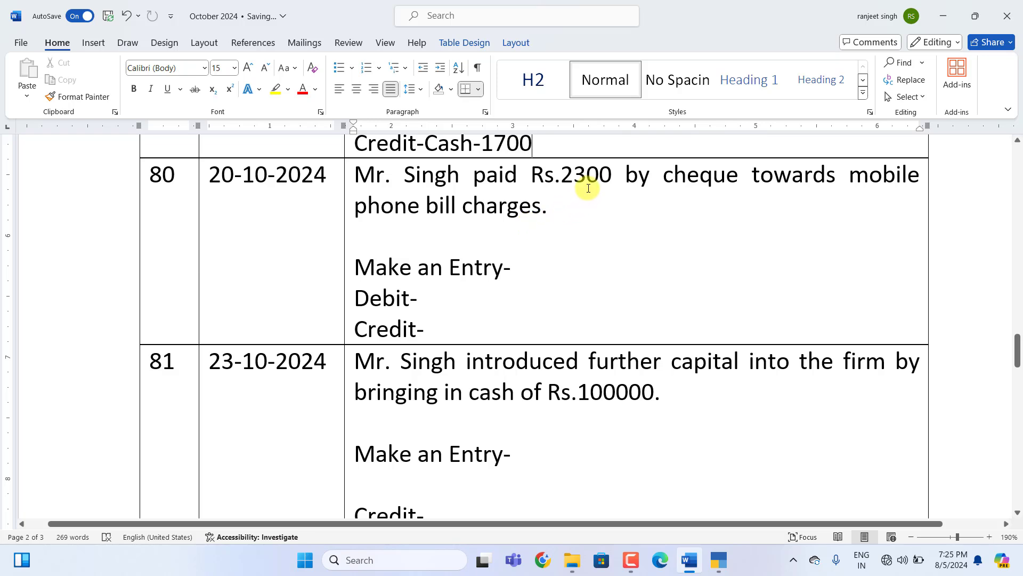
pyautogui.click(527, 274)
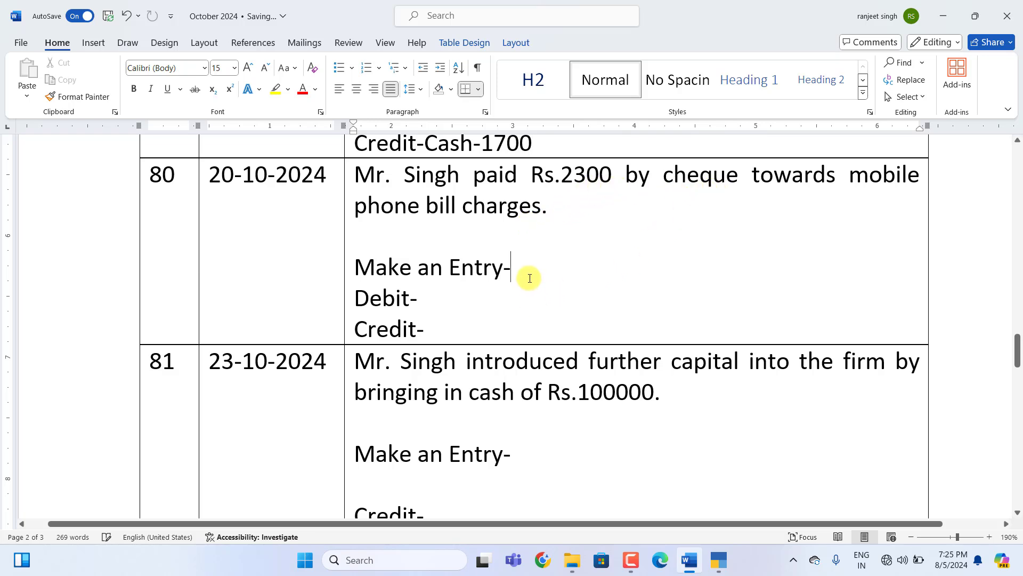
pyautogui.write('payment Voucher')
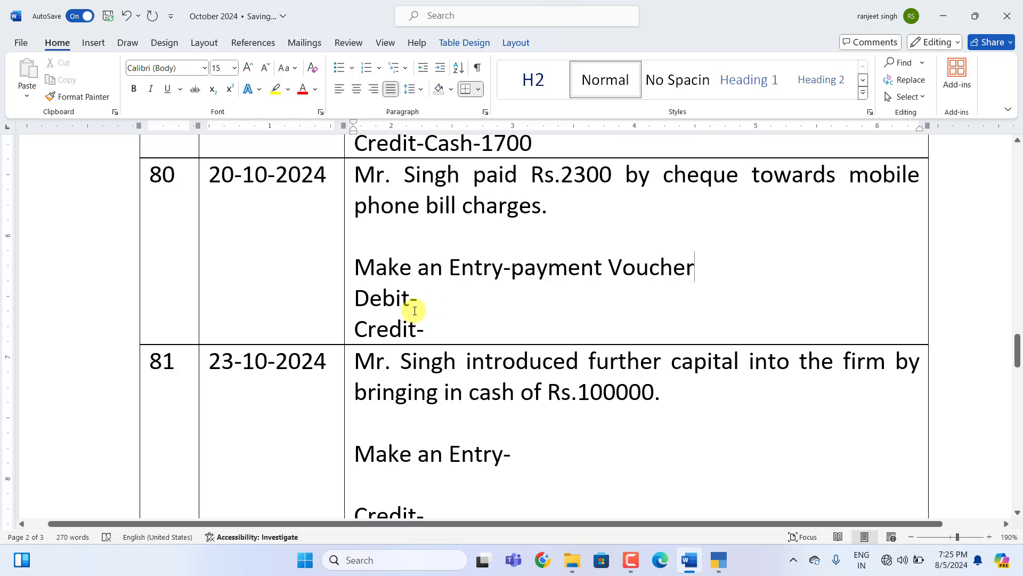
pyautogui.click(419, 300)
pyautogui.write('Mobile Phone Bill')
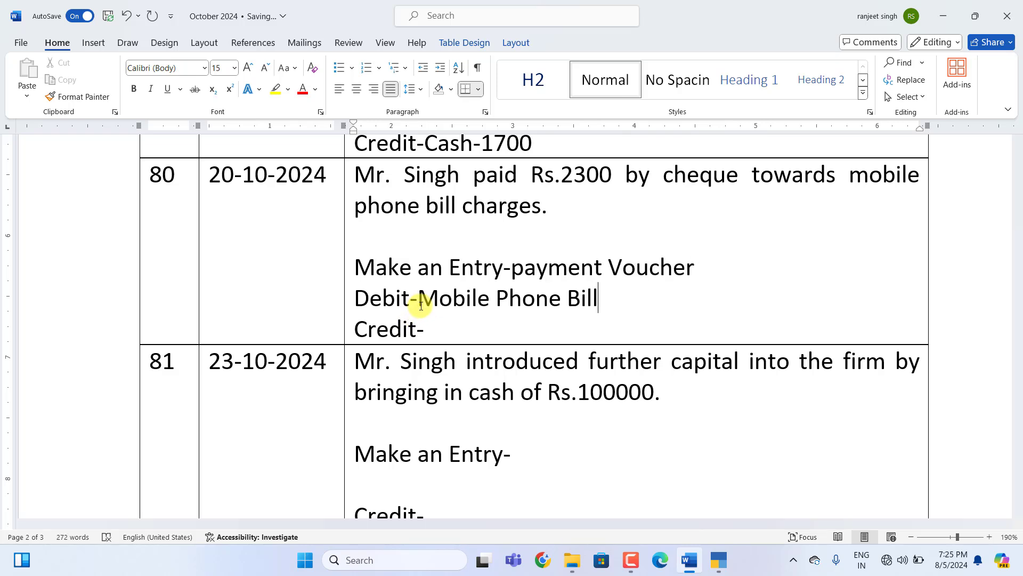
pyautogui.write('-2300')
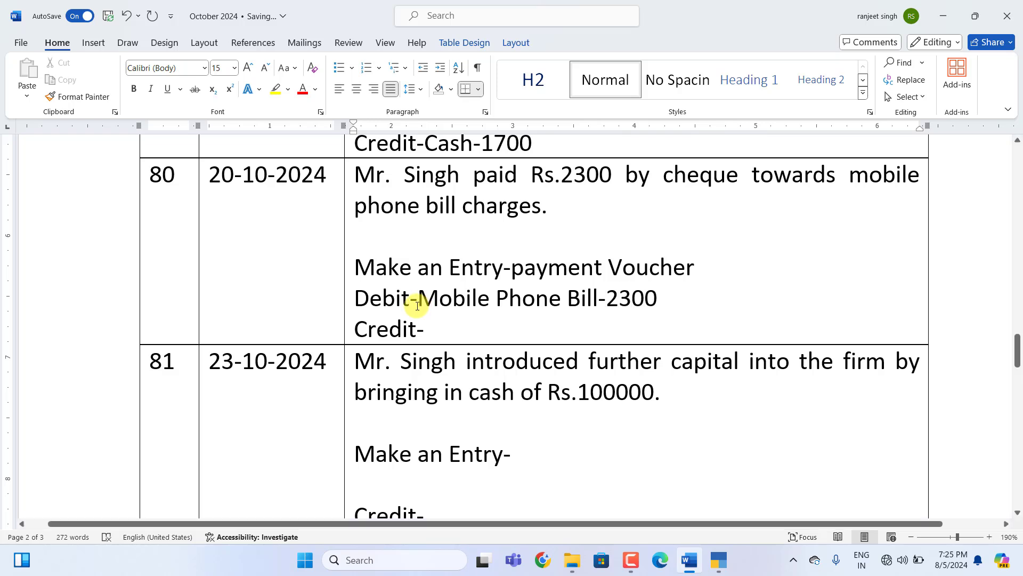
pyautogui.click(443, 334)
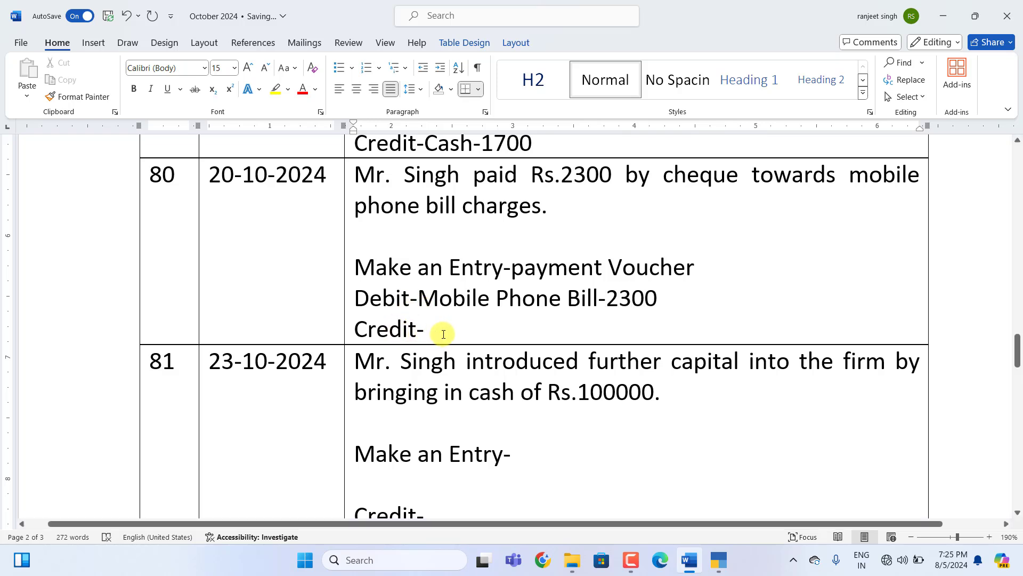
pyautogui.write('SB')
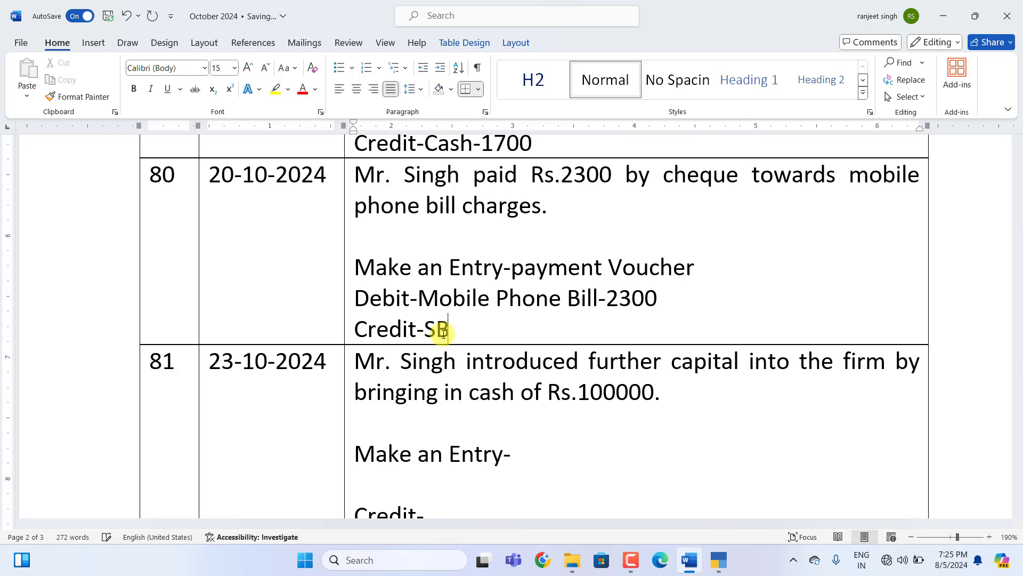
pyautogui.write('I Bank-2300')
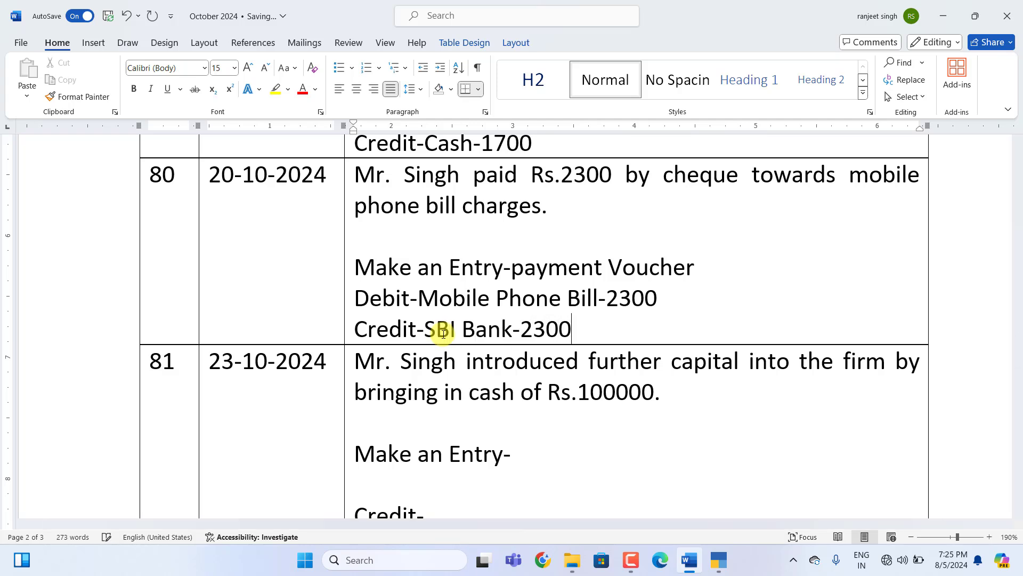
# Save payment voucher 59 debiting Mobile Phone Bill 2,300 and crediting SBI Bank 2,300.
pyautogui.click(719, 560)
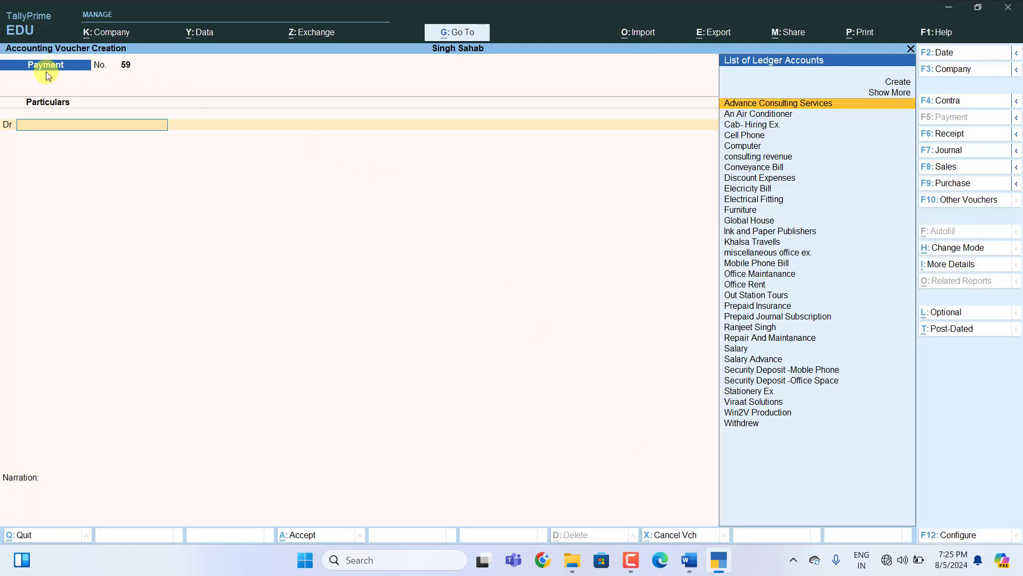
pyautogui.write('M')
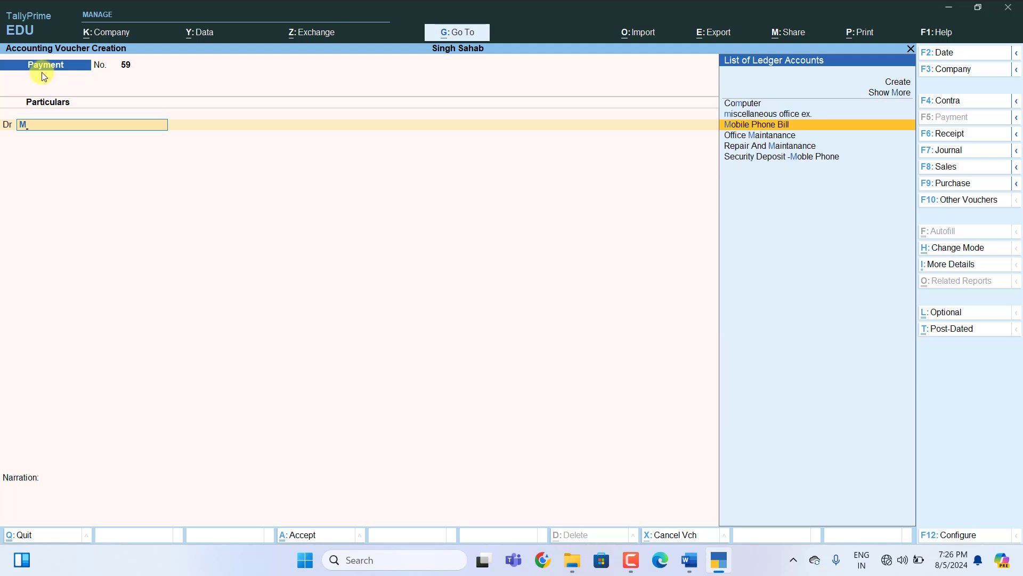
pyautogui.press('Return')
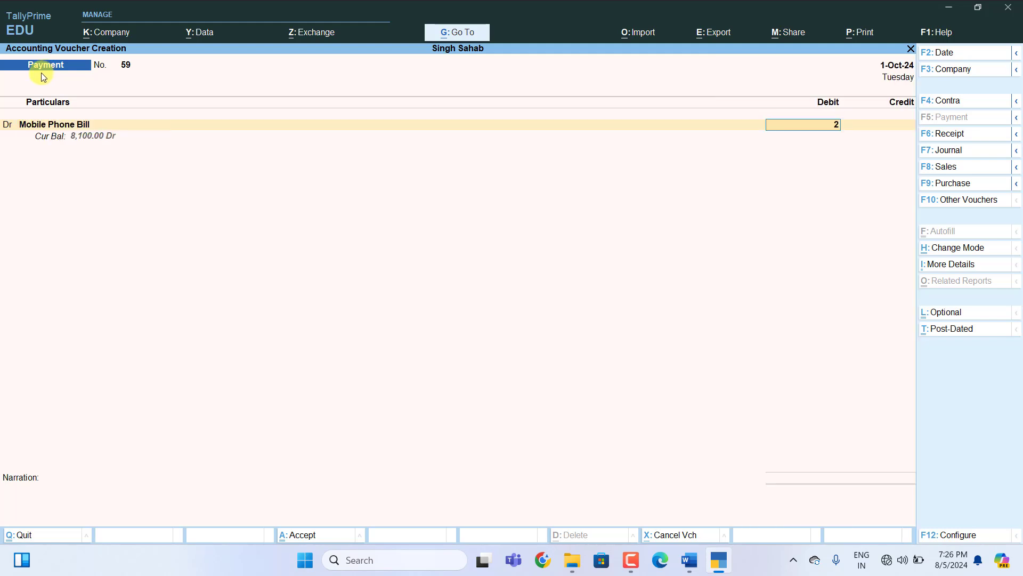
pyautogui.write('2300')
pyautogui.press('Return')
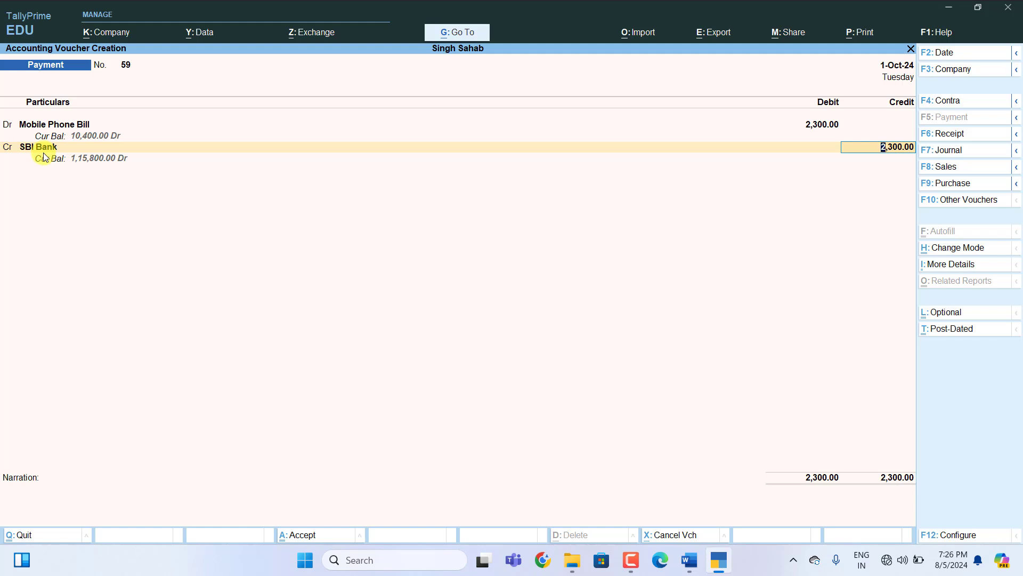
pyautogui.press('Return')
pyautogui.press('Return')
pyautogui.press('Return')
pyautogui.press('Return')
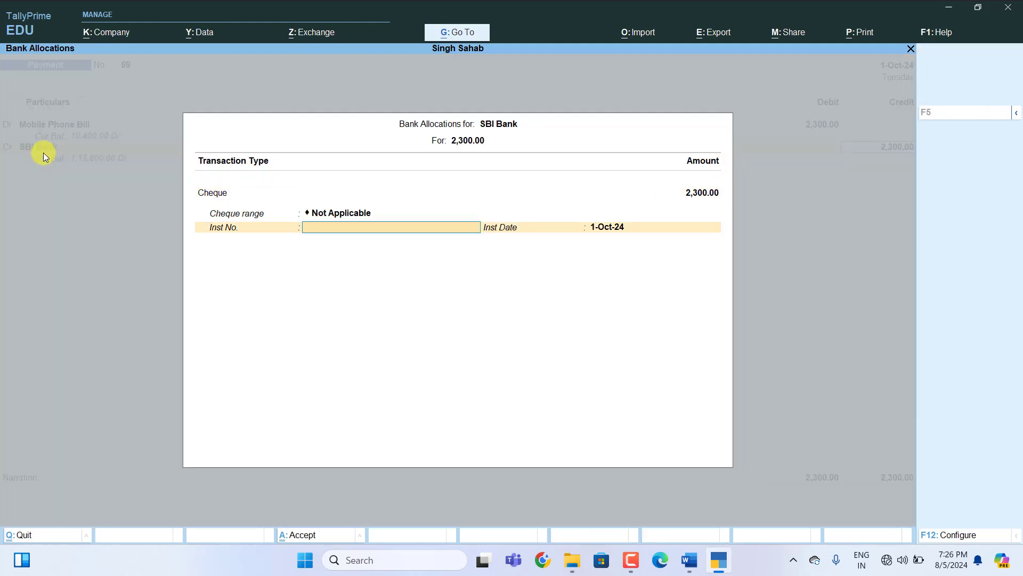
pyautogui.press('Return')
pyautogui.press('Return')
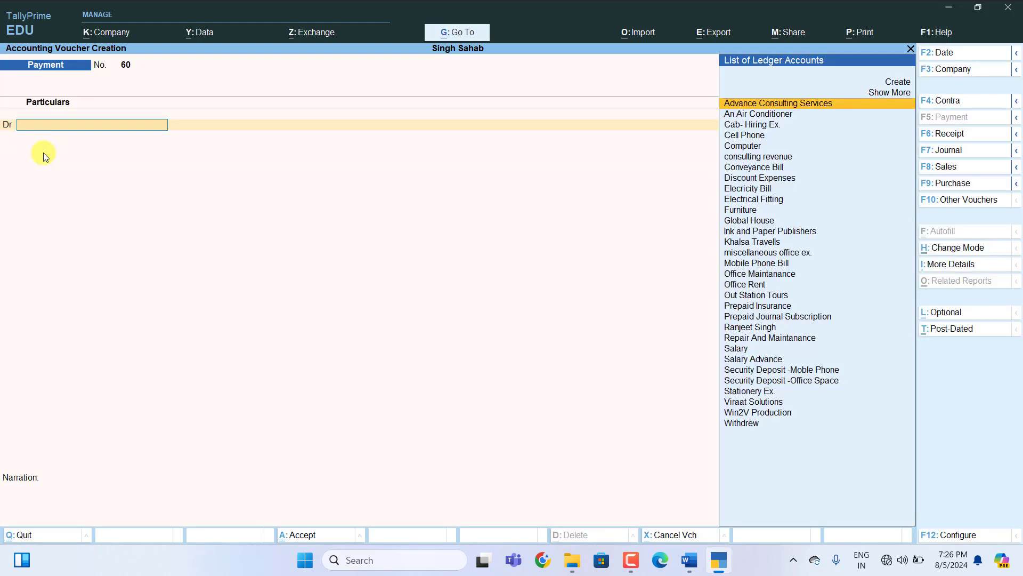
# Annotate entry 81 as Receipt Voucher: credit the proprietor 100000, debit Cash 100000.
pyautogui.hotkey('alt', 'Tab')
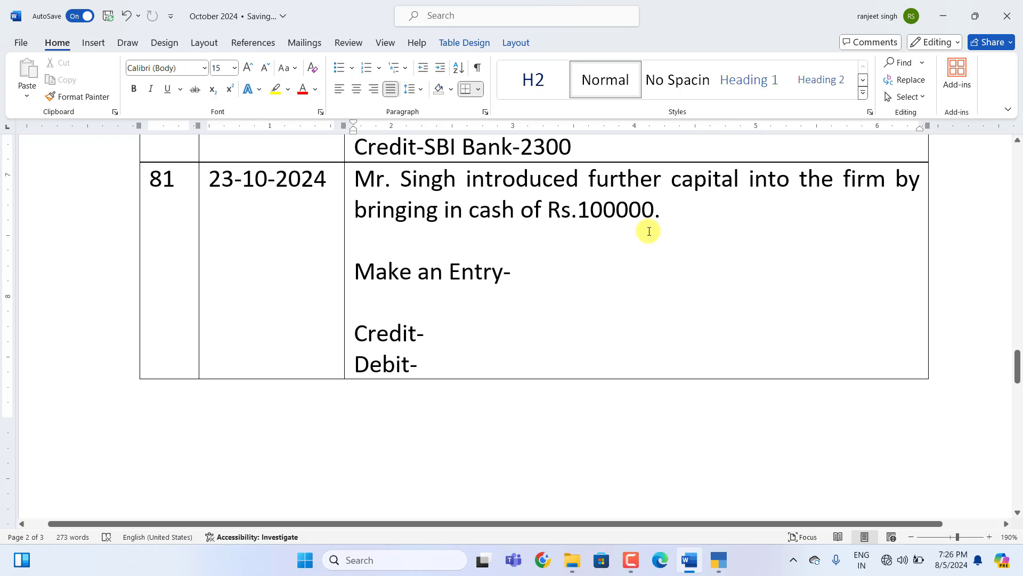
pyautogui.click(521, 276)
pyautogui.write('Receipt Voucher')
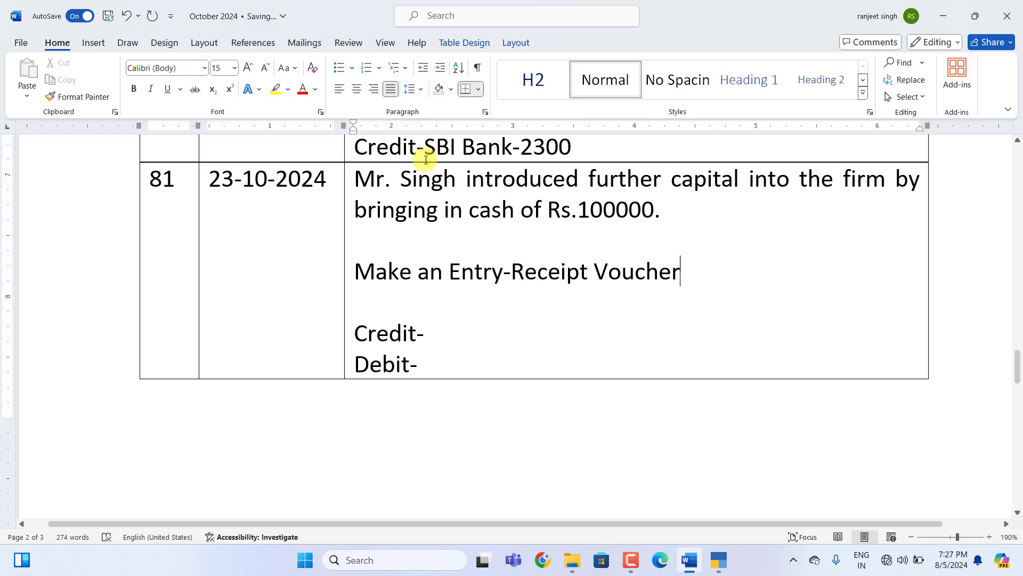
pyautogui.click(447, 333)
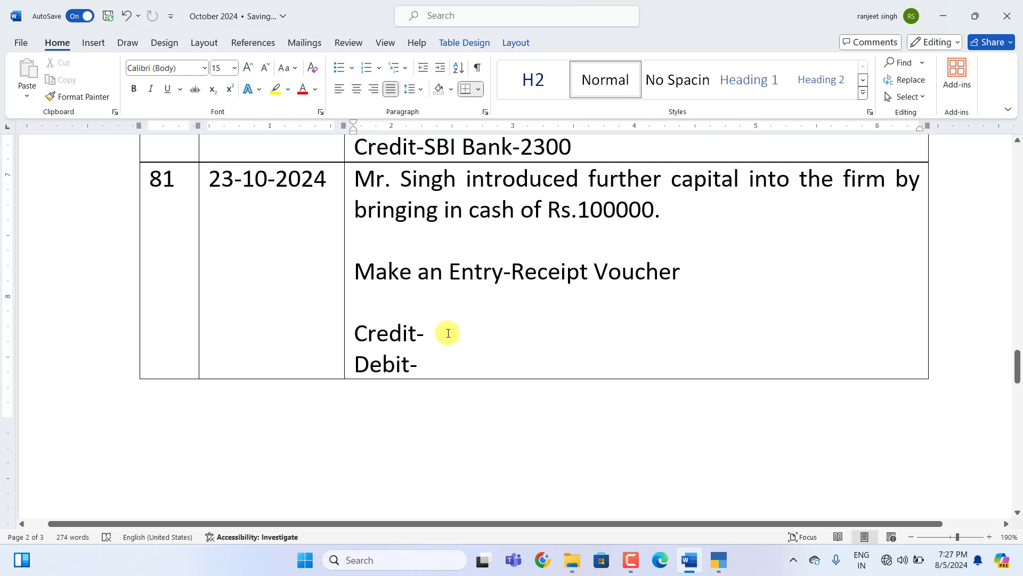
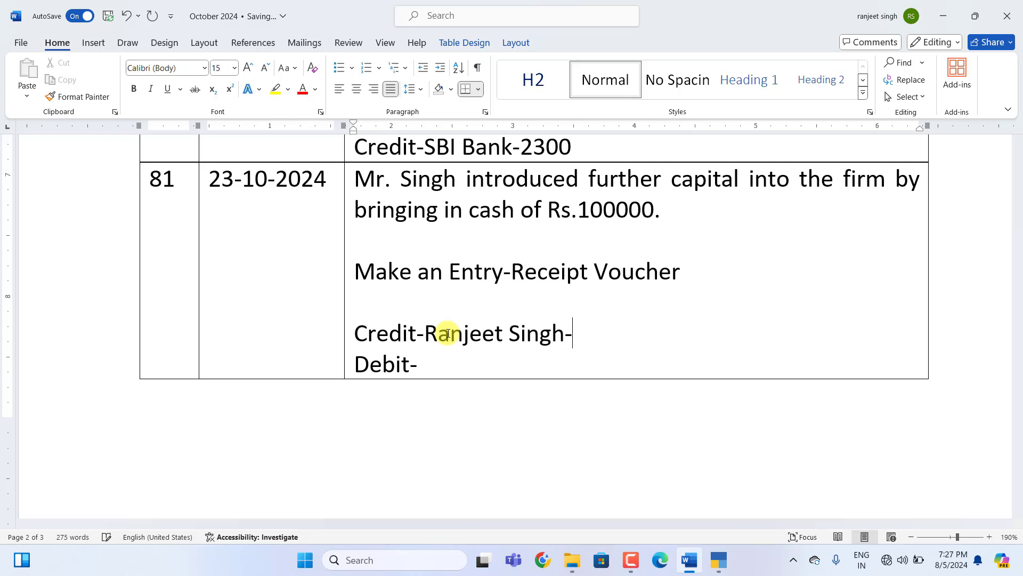
pyautogui.write('0 Debit-')
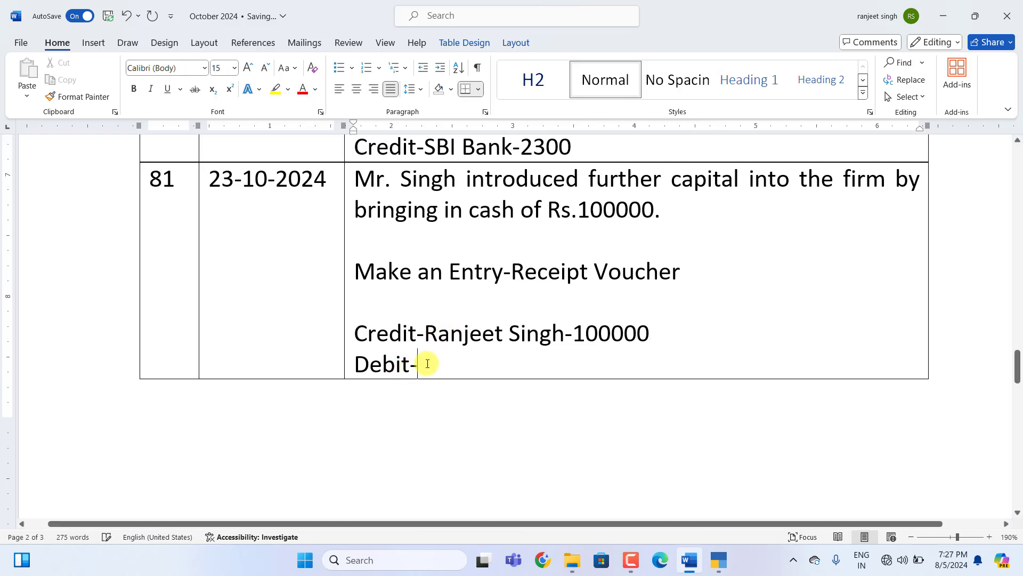
pyautogui.write('Cas')
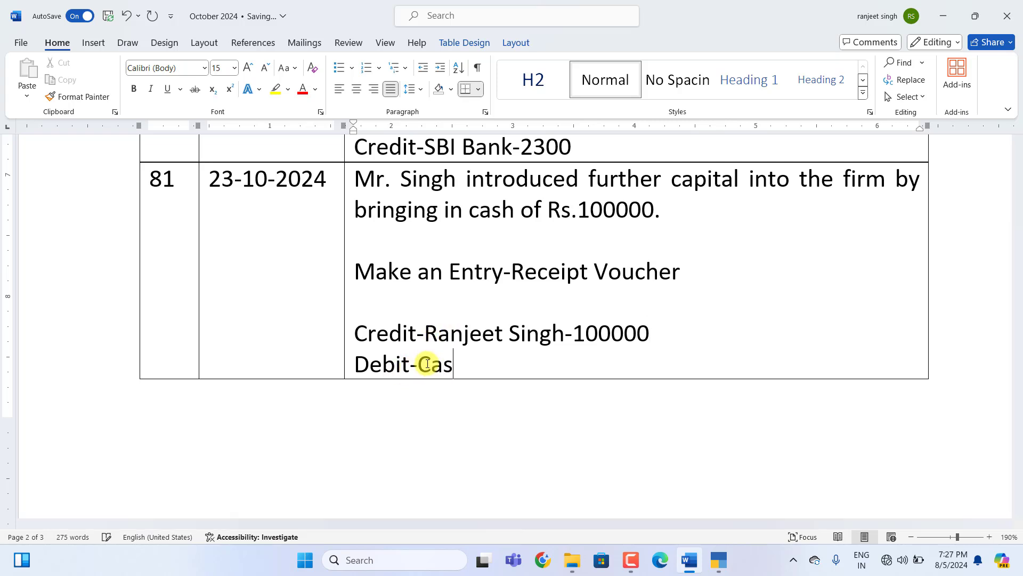
pyautogui.write('h-100000')
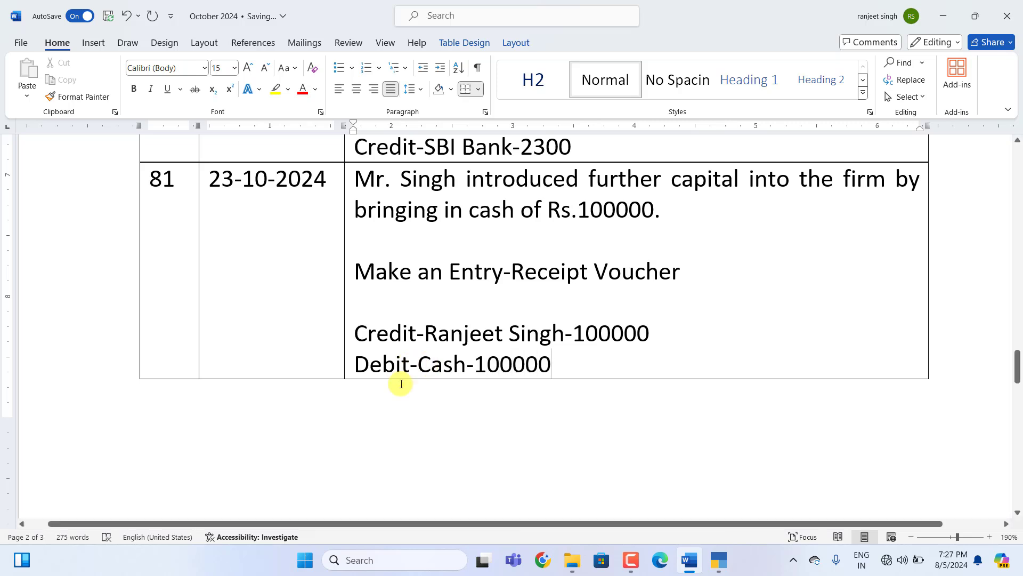
# Save Receipt voucher 15 crediting the proprietor's capital ledger and debiting Cash 1,00,000.
pyautogui.click(712, 563)
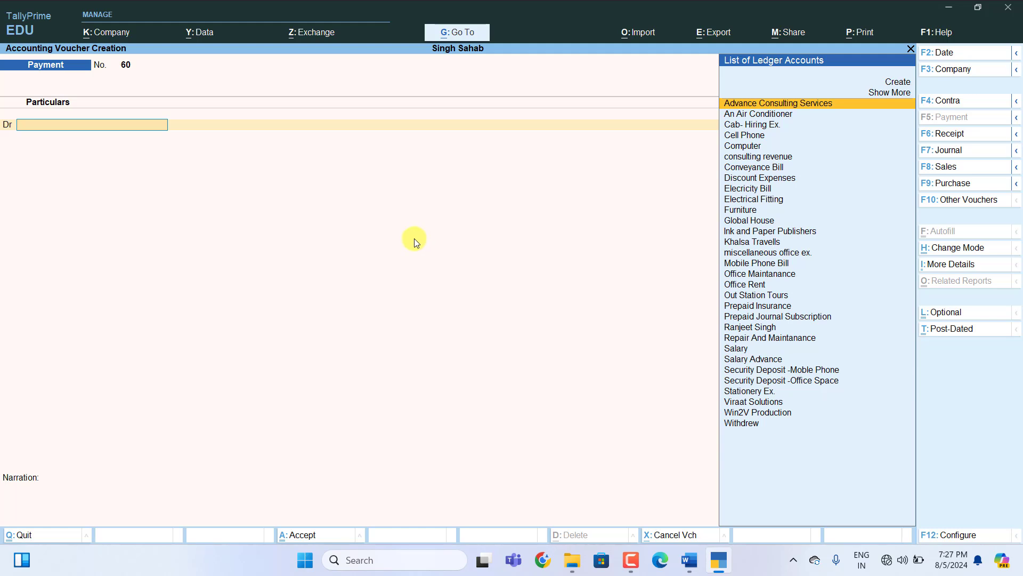
pyautogui.press('F6')
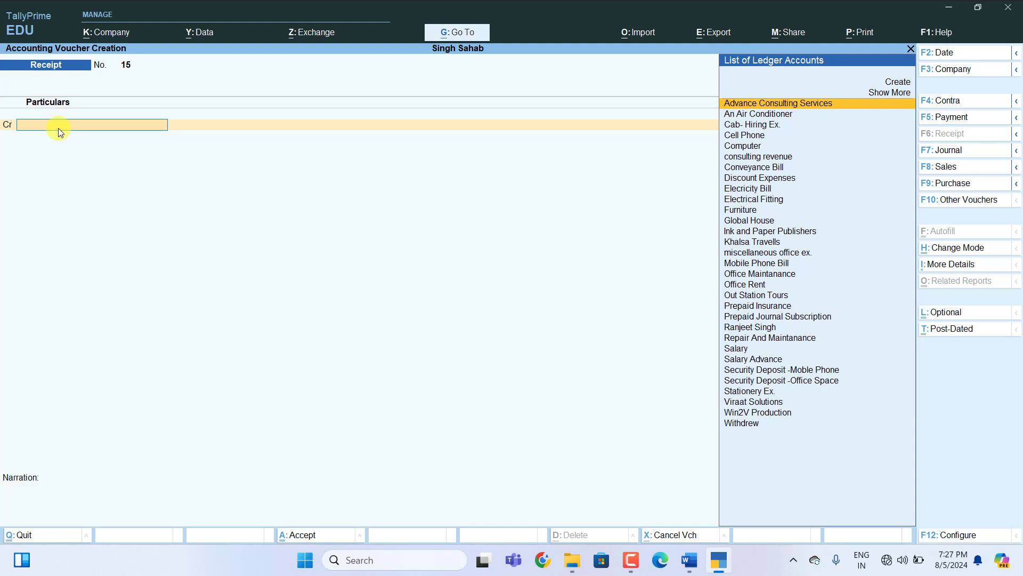
pyautogui.write('R')
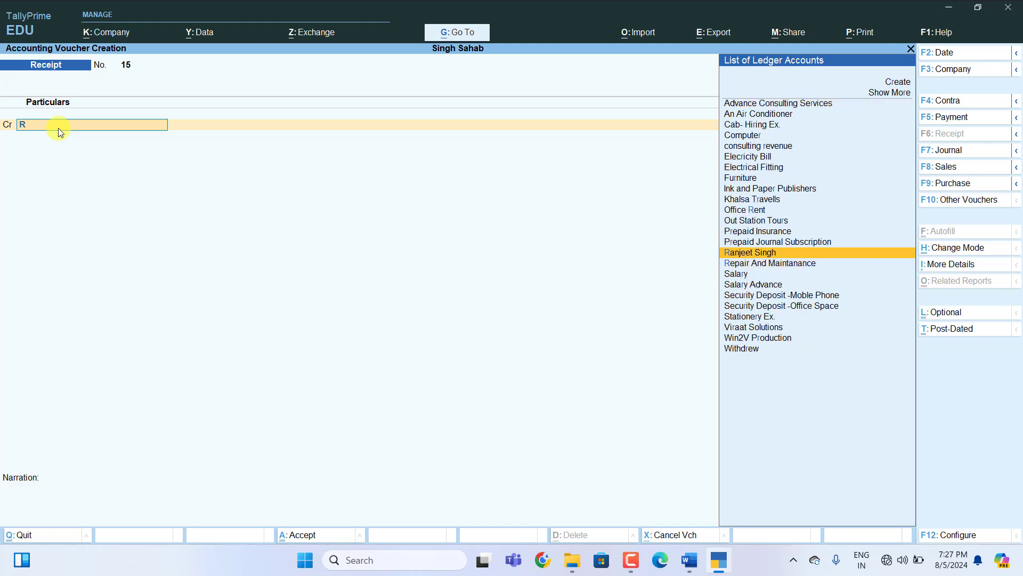
pyautogui.press('Return')
pyautogui.write('1')
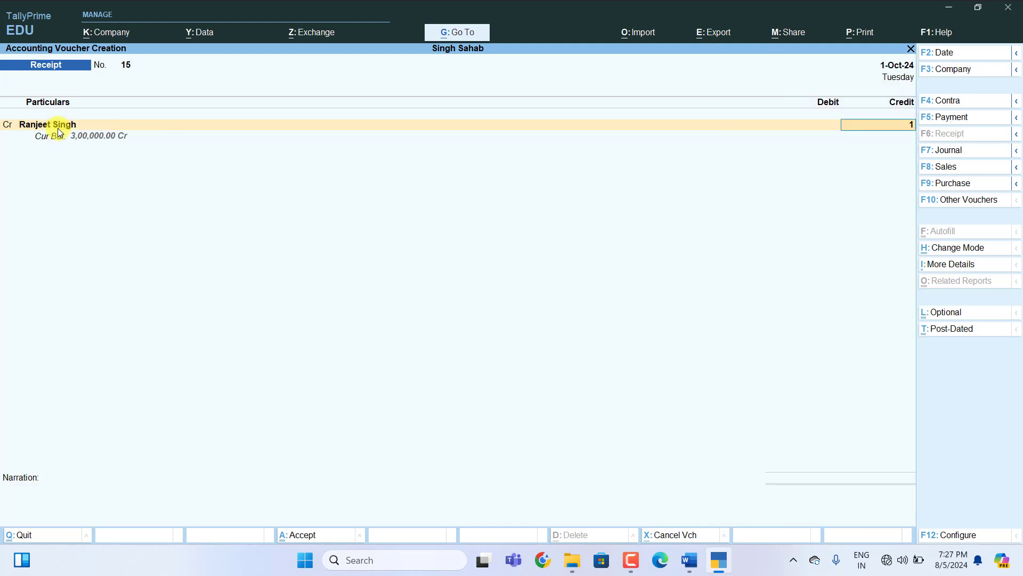
pyautogui.write('00000')
pyautogui.press('Return')
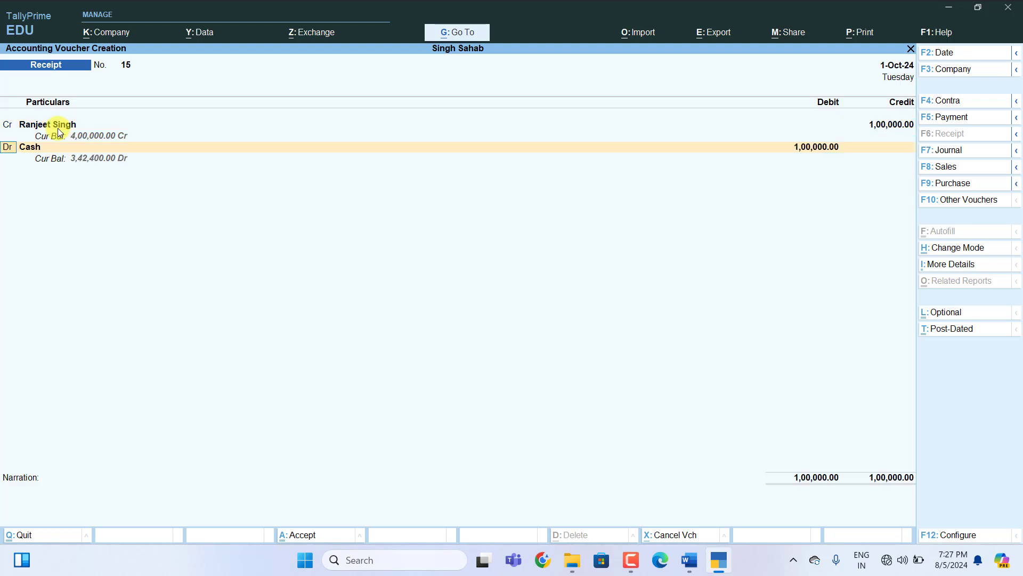
pyautogui.press('Return')
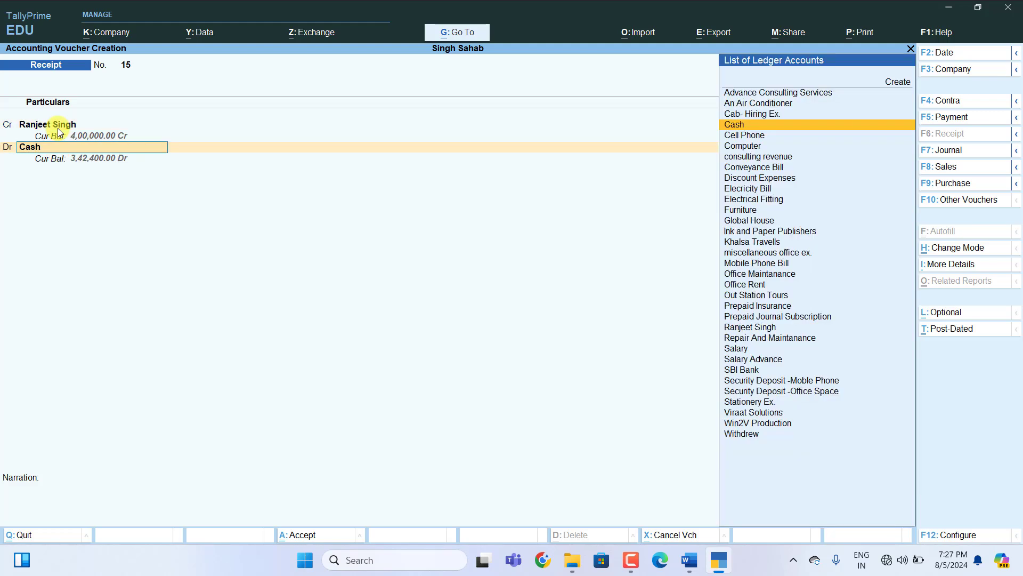
pyautogui.press('Return')
pyautogui.press('Return')
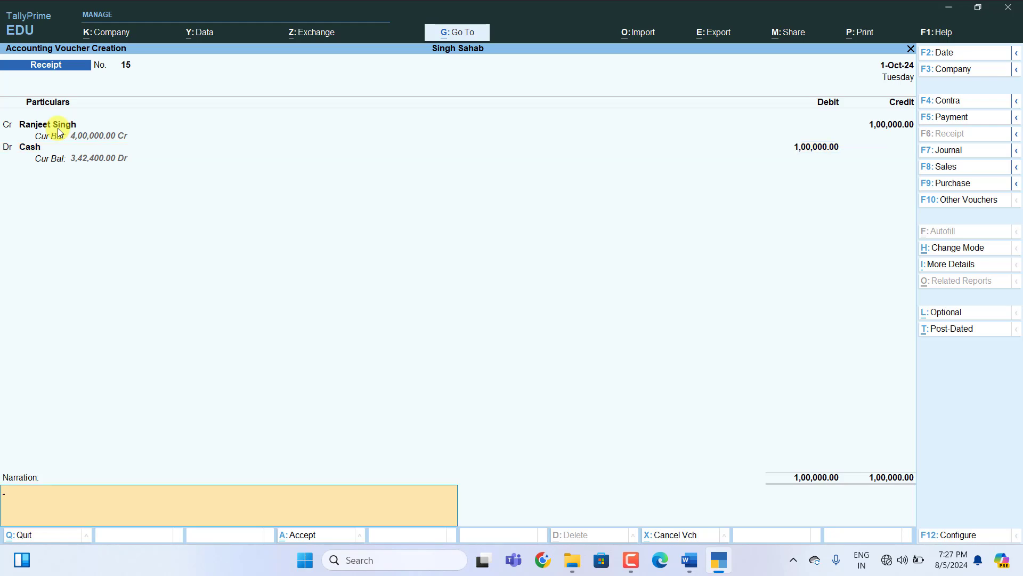
pyautogui.press('Return')
pyautogui.press('Return')
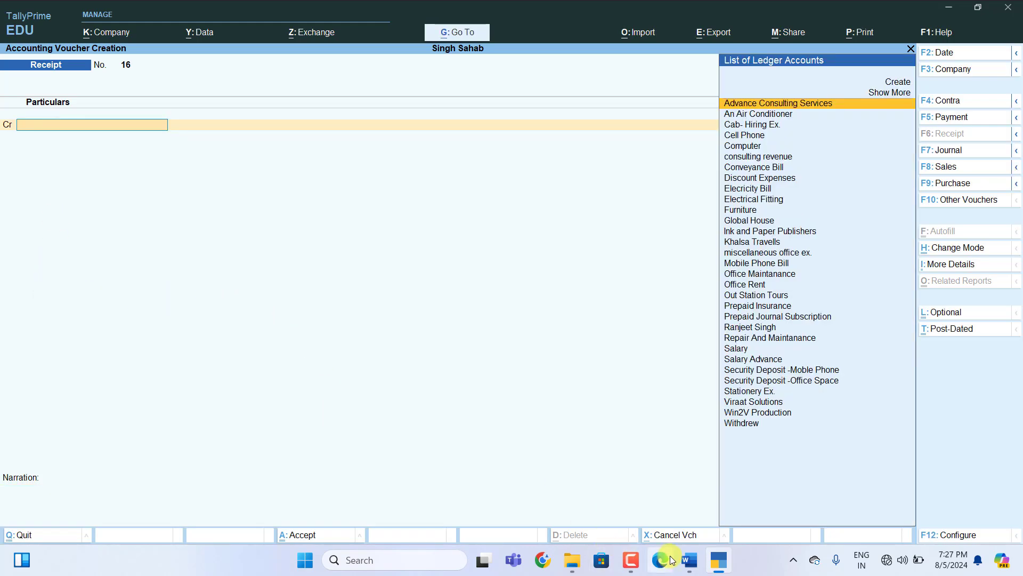
pyautogui.click(689, 560)
# Mark entry 82 as Contra Voucher with Credit Cash-75000 and Debit SBI Bank -75000.
pyautogui.scroll(-5, 523, 325)
pyautogui.scroll(-3, 522, 324)
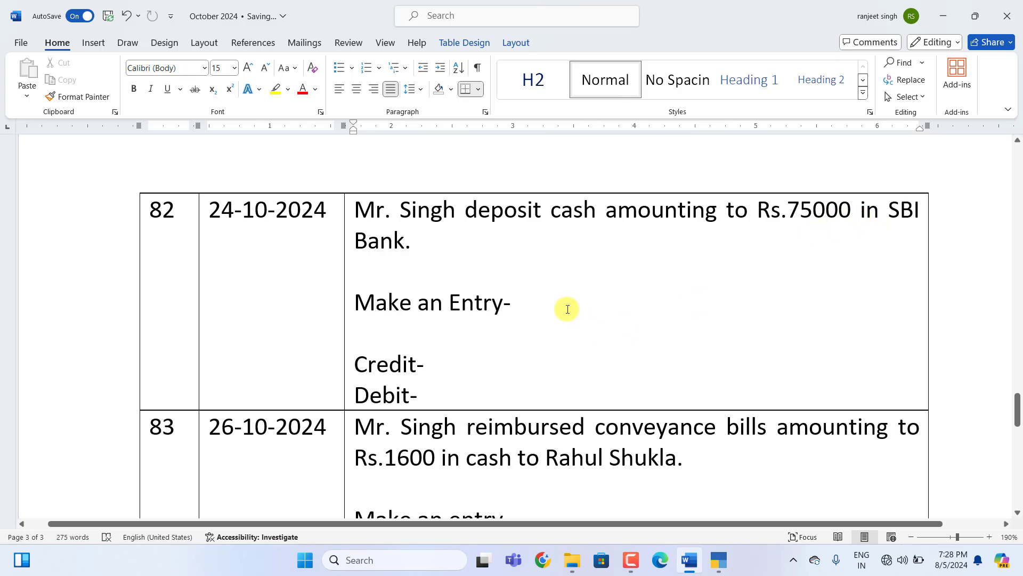
pyautogui.click(525, 303)
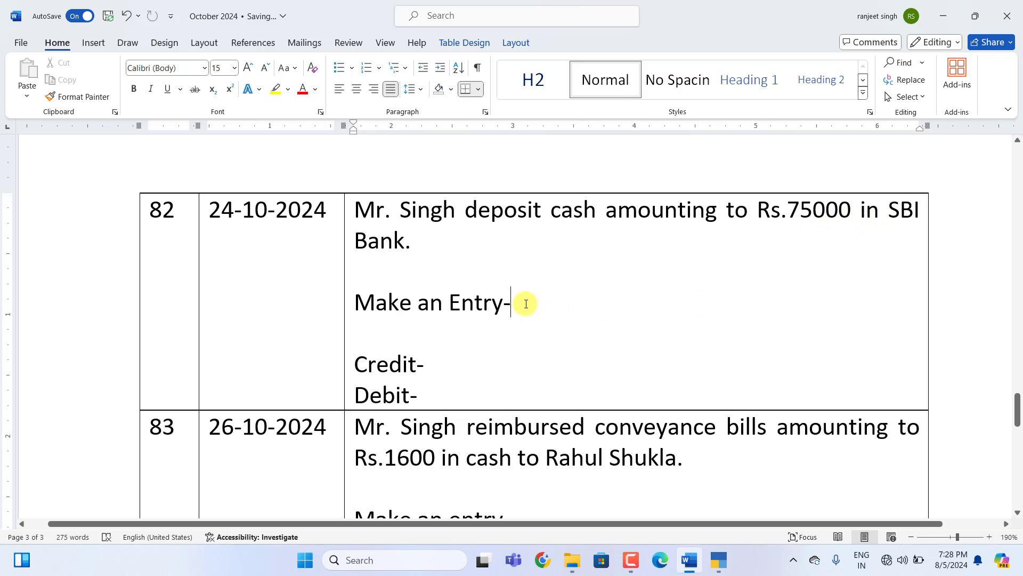
pyautogui.write('Contra Voucher')
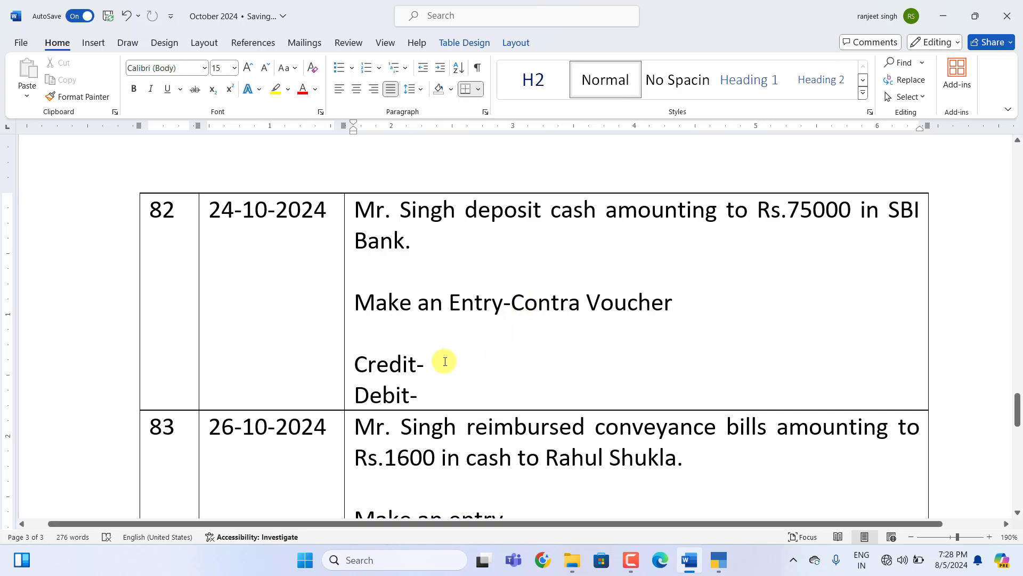
pyautogui.write('Cash')
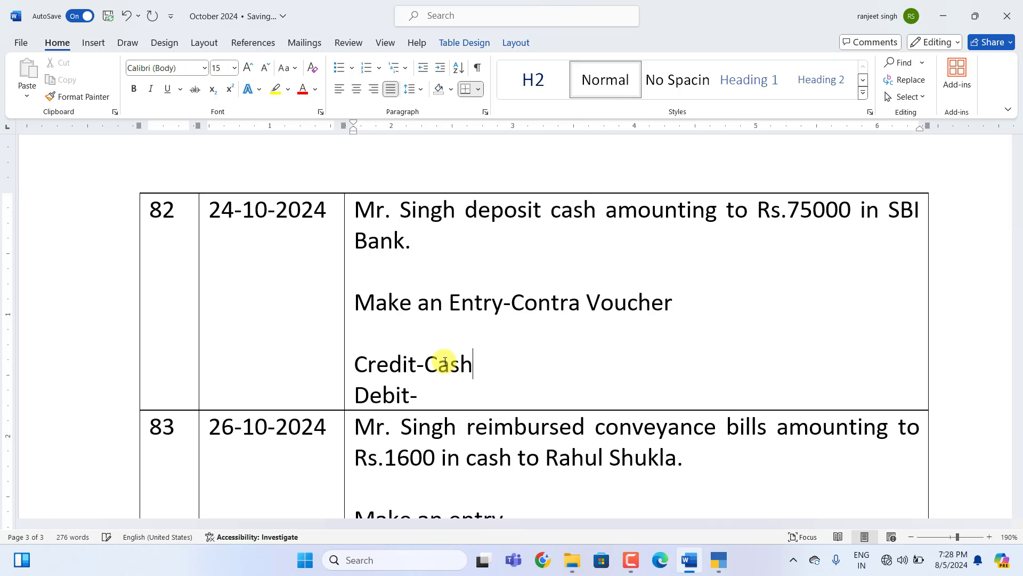
pyautogui.write('-75000')
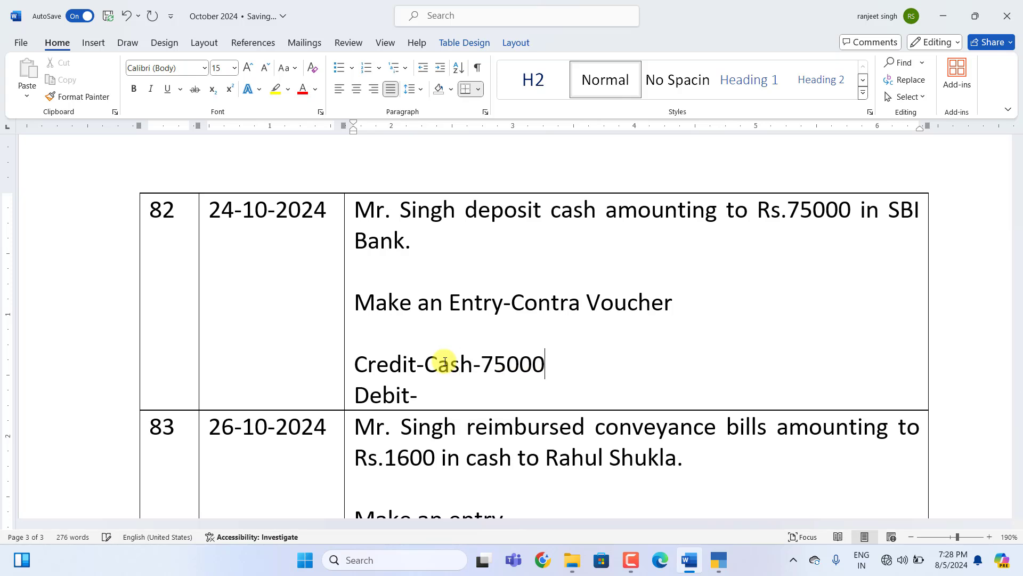
pyautogui.click(417, 398)
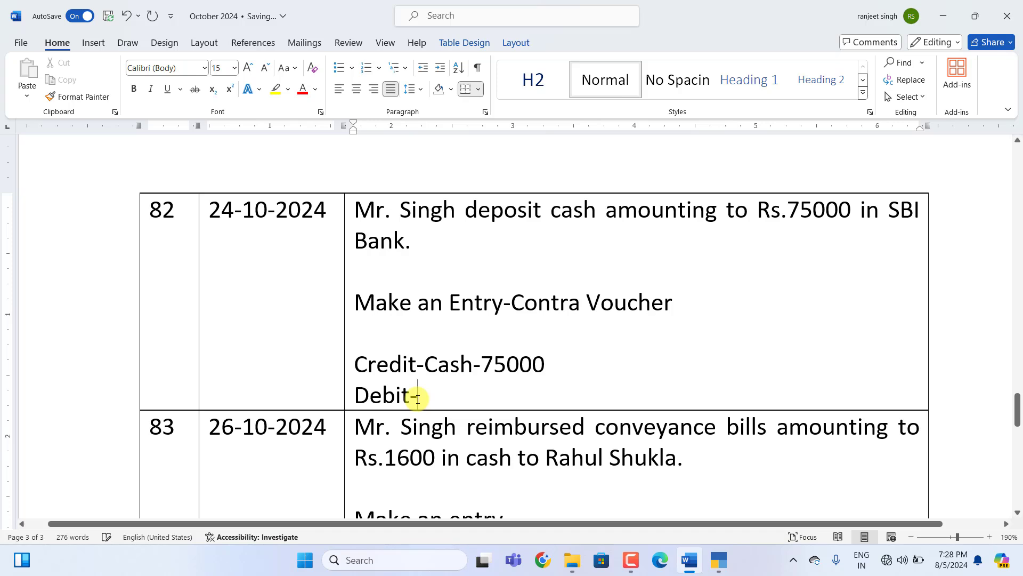
pyautogui.write('S')
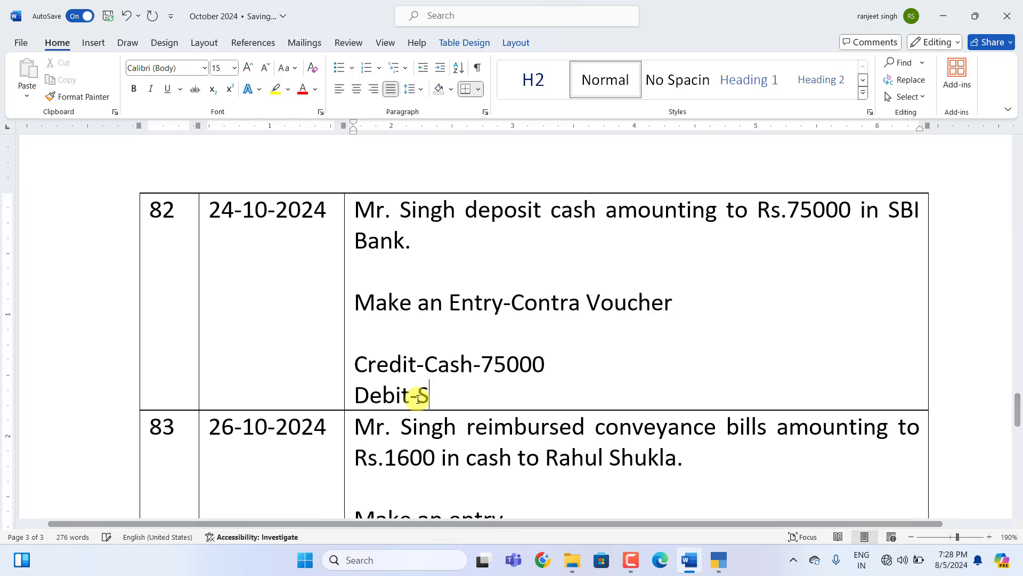
pyautogui.write('BI B')
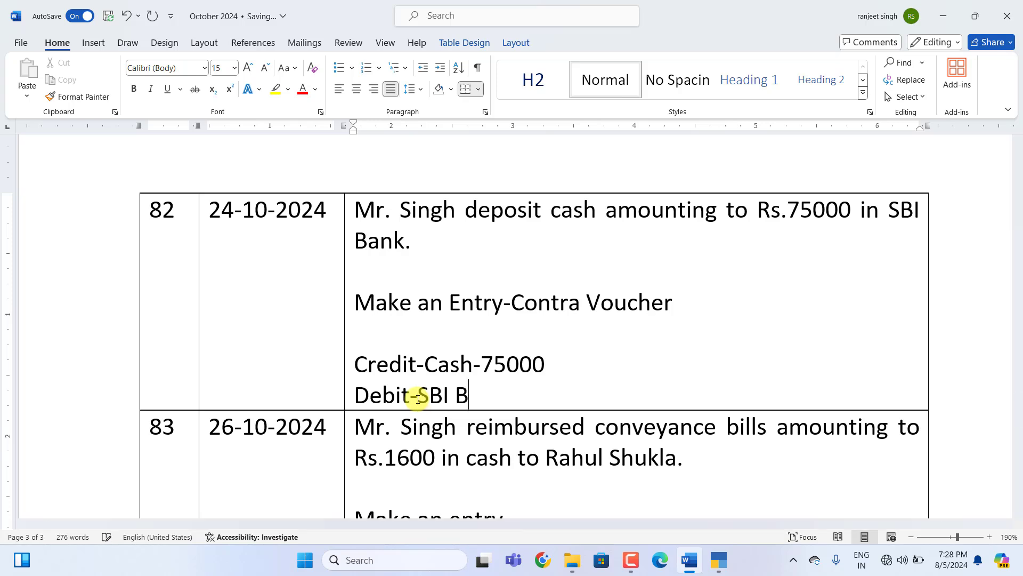
pyautogui.write('ank -7500')
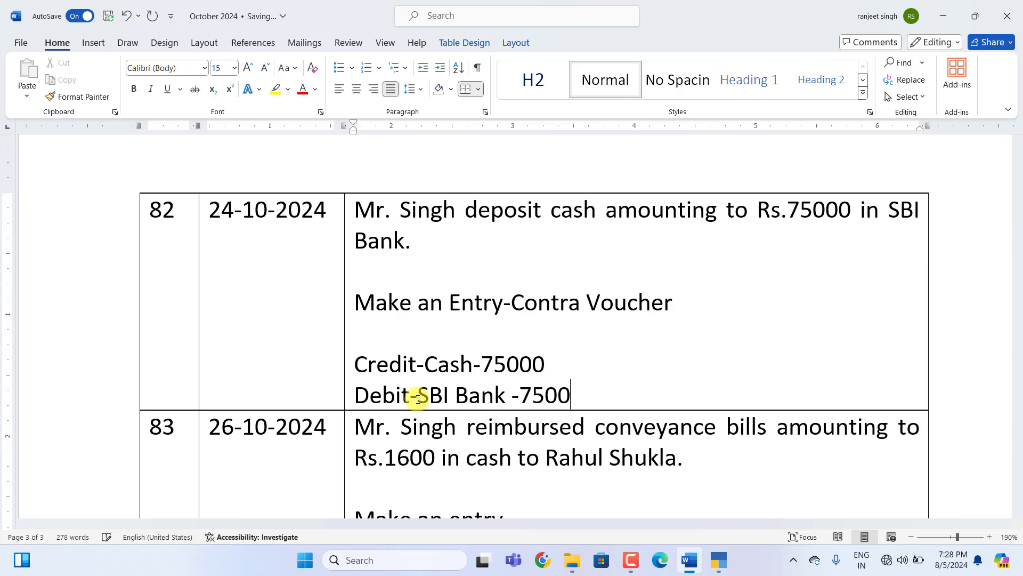
pyautogui.write('0')
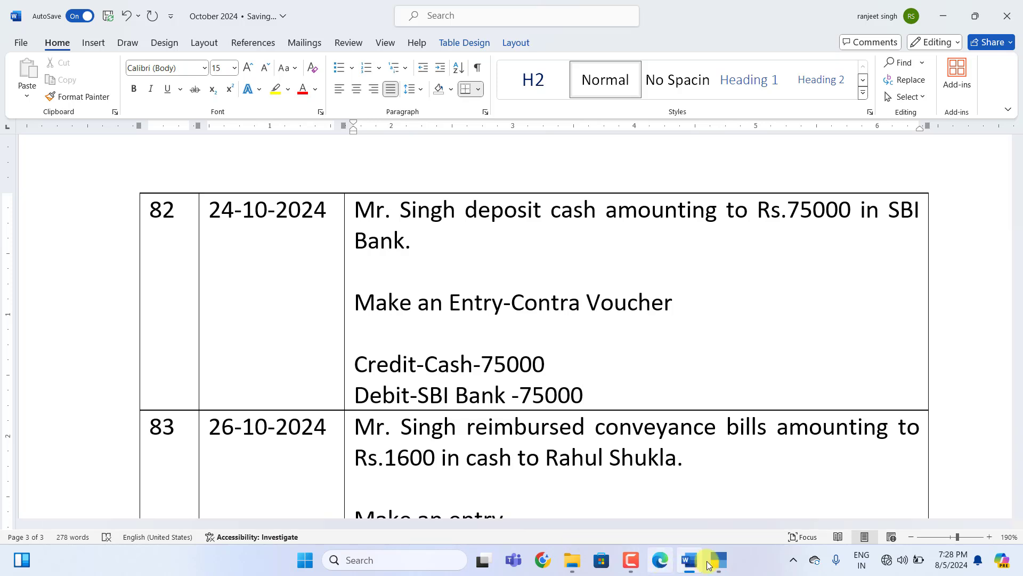
# Save Contra voucher 8 moving 75,000 from Cash to SBI Bank, as 150 notes of 500.
pyautogui.click(719, 560)
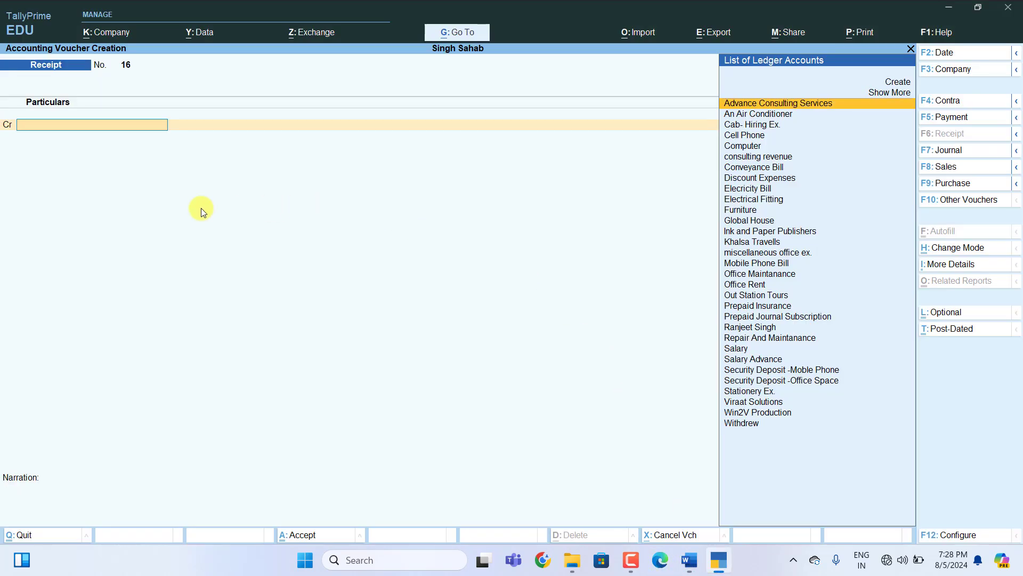
pyautogui.press('F4')
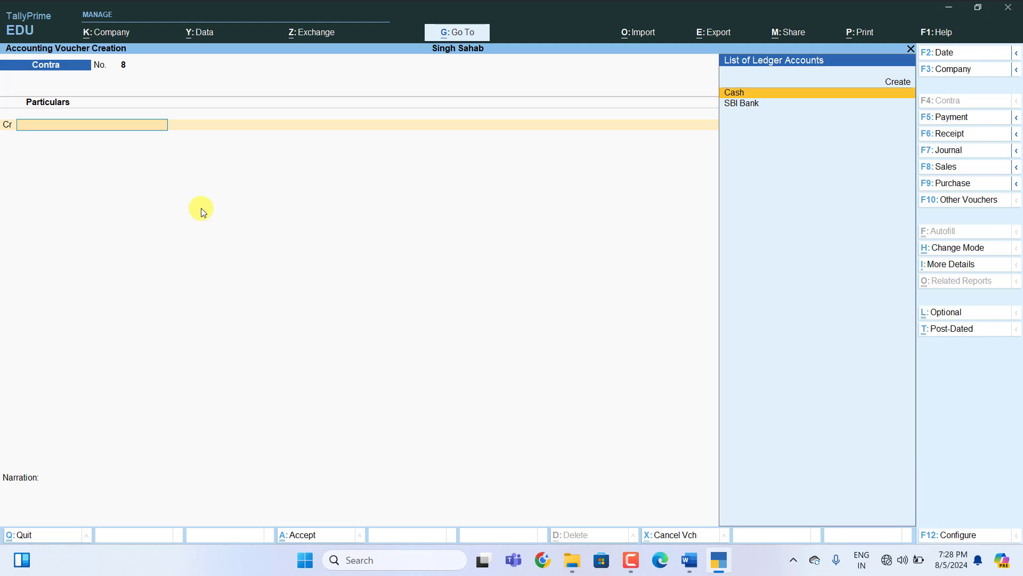
pyautogui.press('Return')
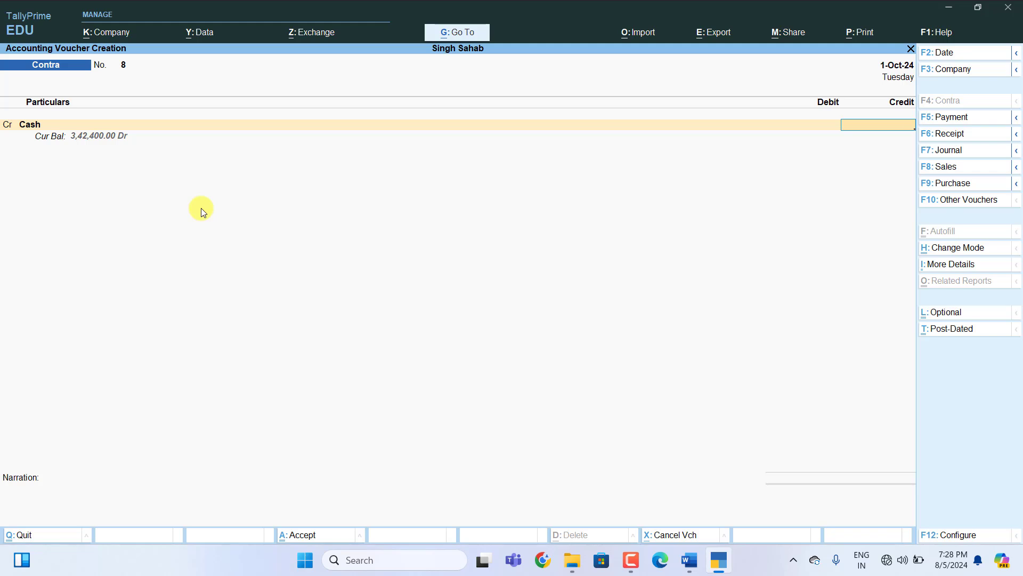
pyautogui.write('75000')
pyautogui.press('Return')
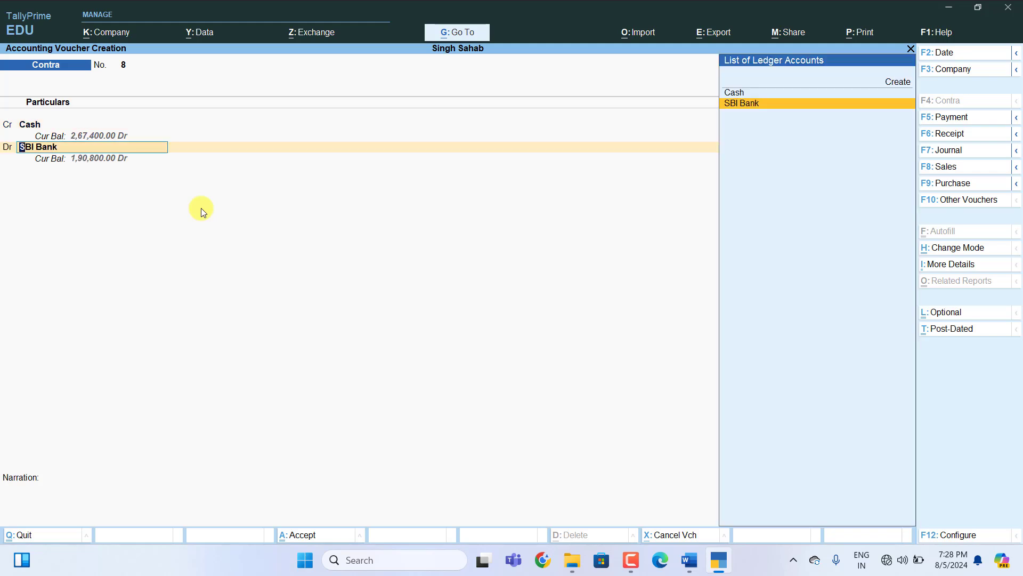
pyautogui.press('Return')
pyautogui.press('Return')
pyautogui.press('Return')
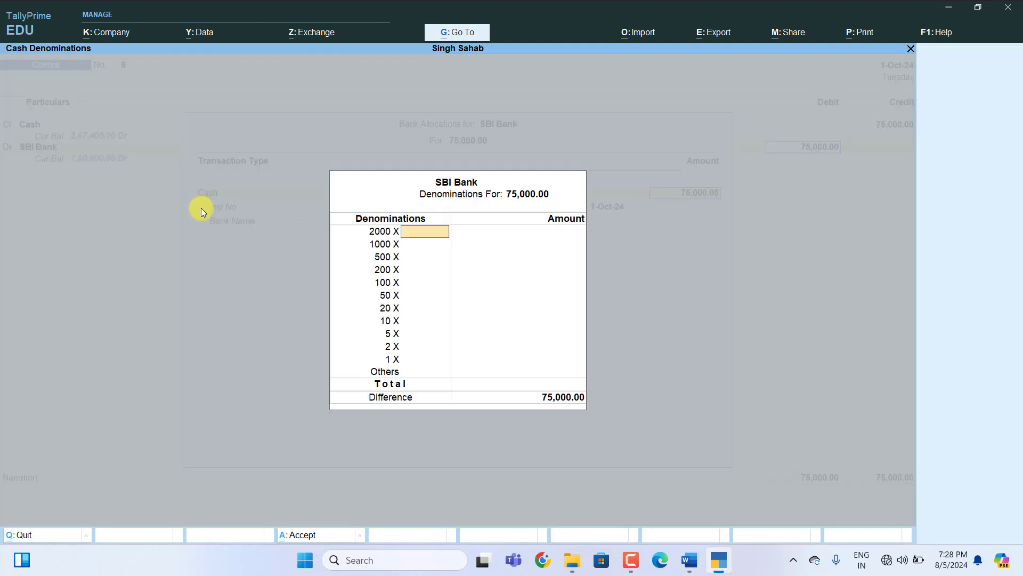
pyautogui.press('Return')
pyautogui.press('Return')
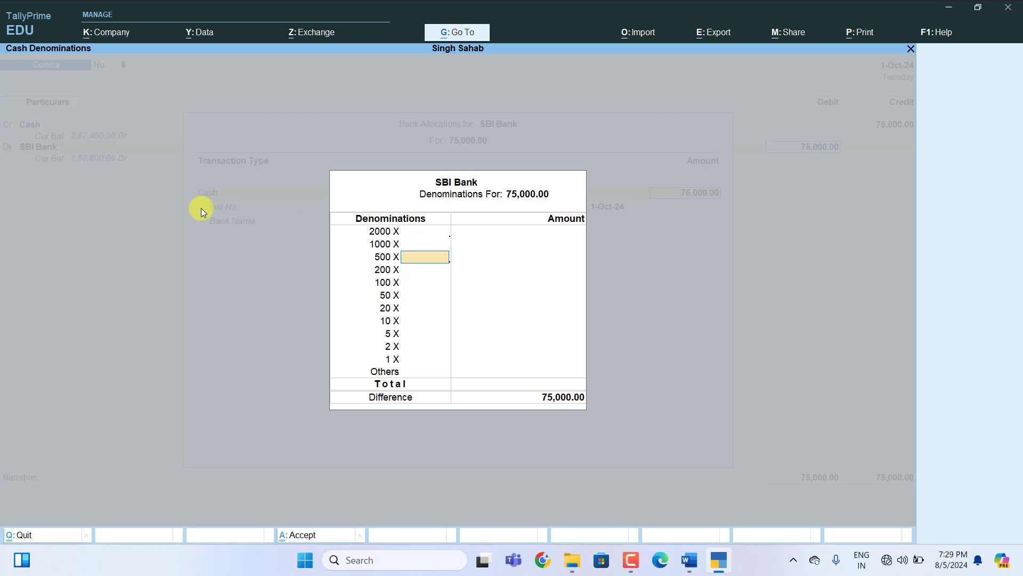
pyautogui.write('150')
pyautogui.press('Return')
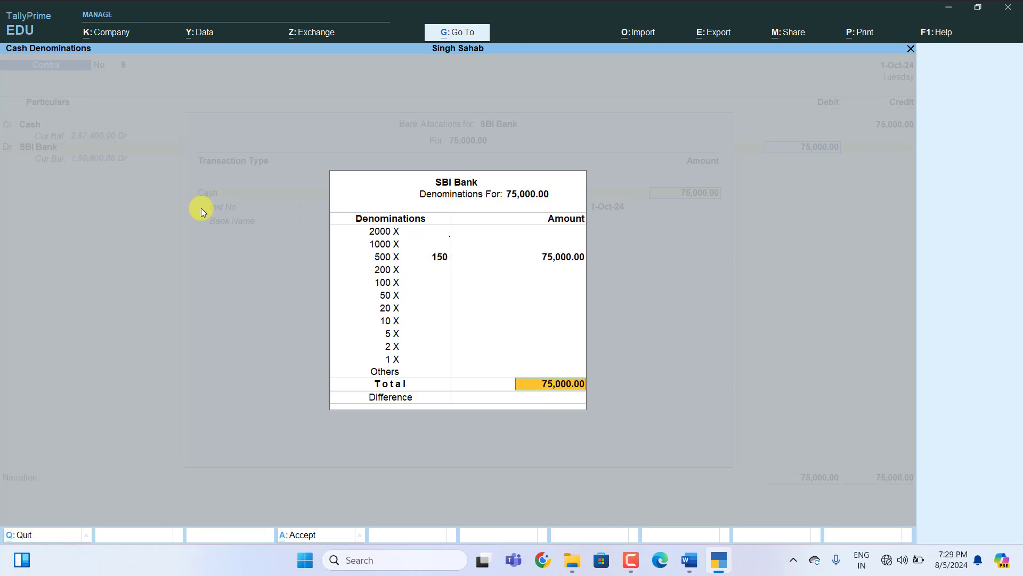
pyautogui.press('Return')
pyautogui.press('Return')
pyautogui.press('Return')
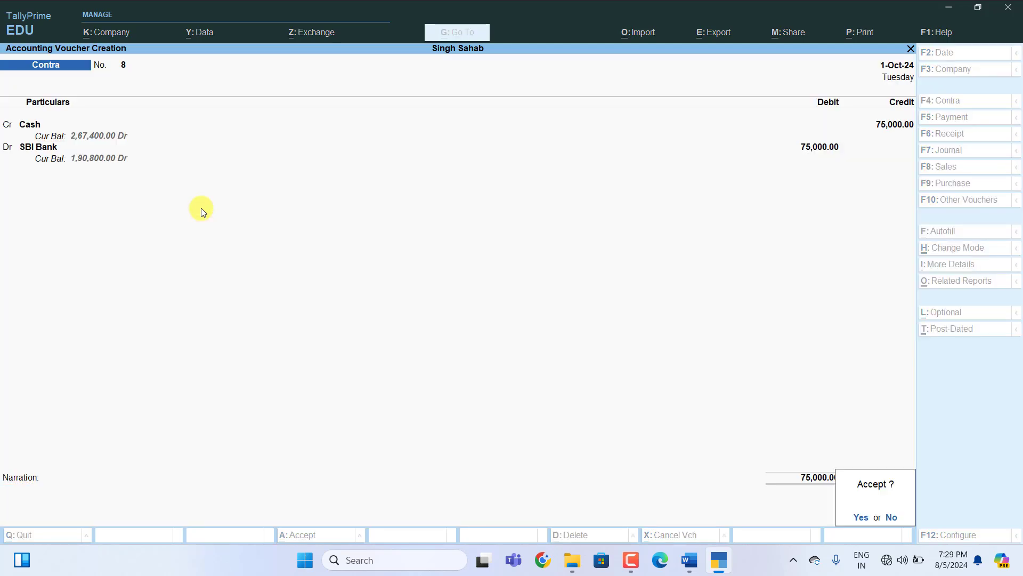
pyautogui.press('Return')
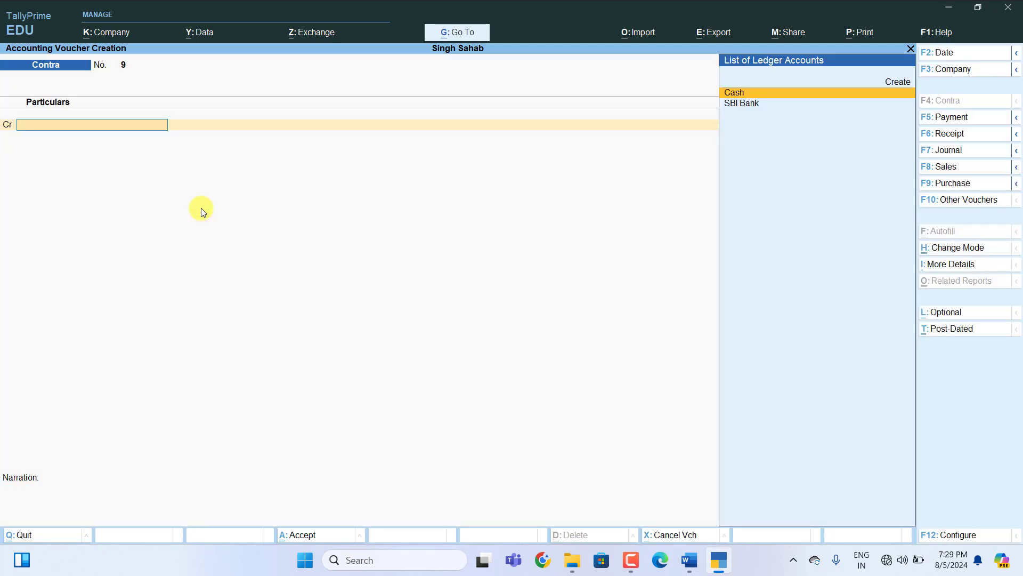
pyautogui.hotkey('alt', 'Tab')
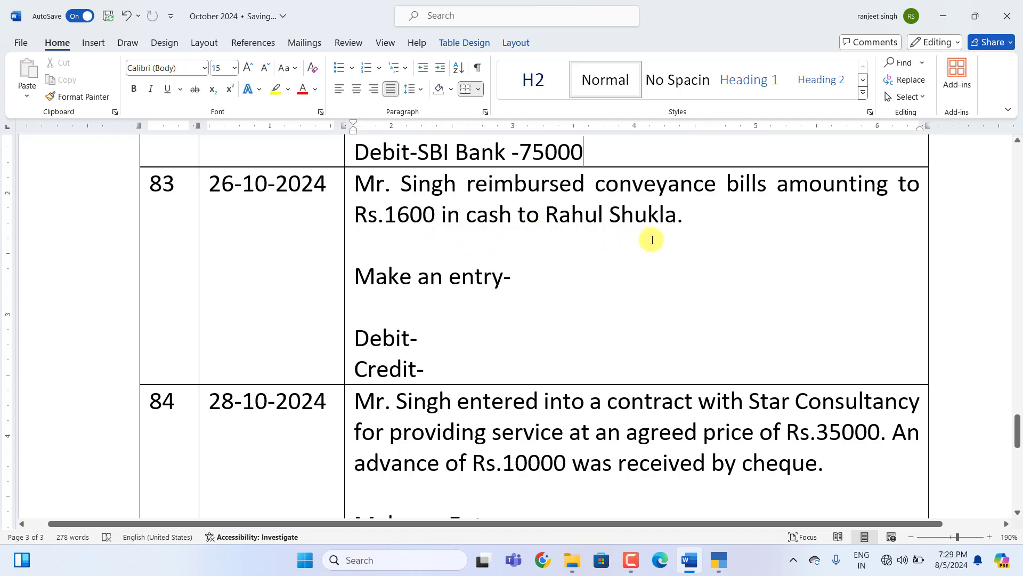
# Fill entry 83 as payment Voucher, Debit Conveyance Bill-1600, Credit cash-1600.
pyautogui.click(534, 276)
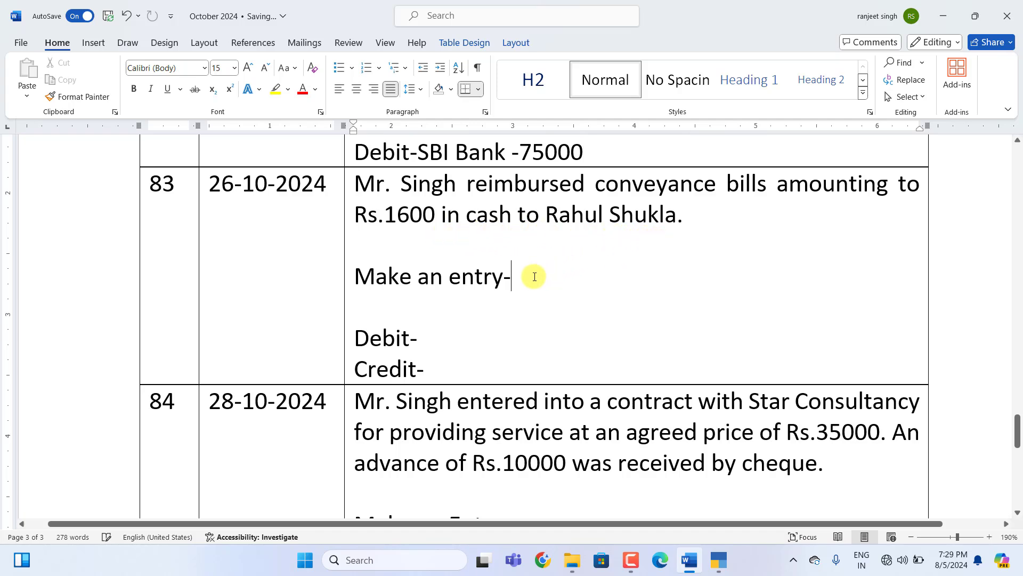
pyautogui.write('payment Voucher')
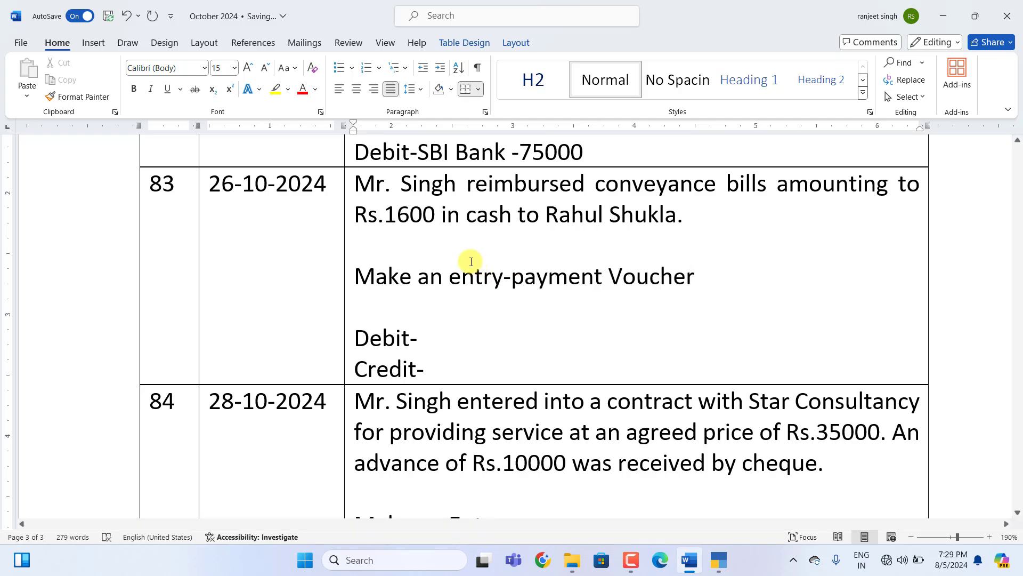
pyautogui.click(436, 340)
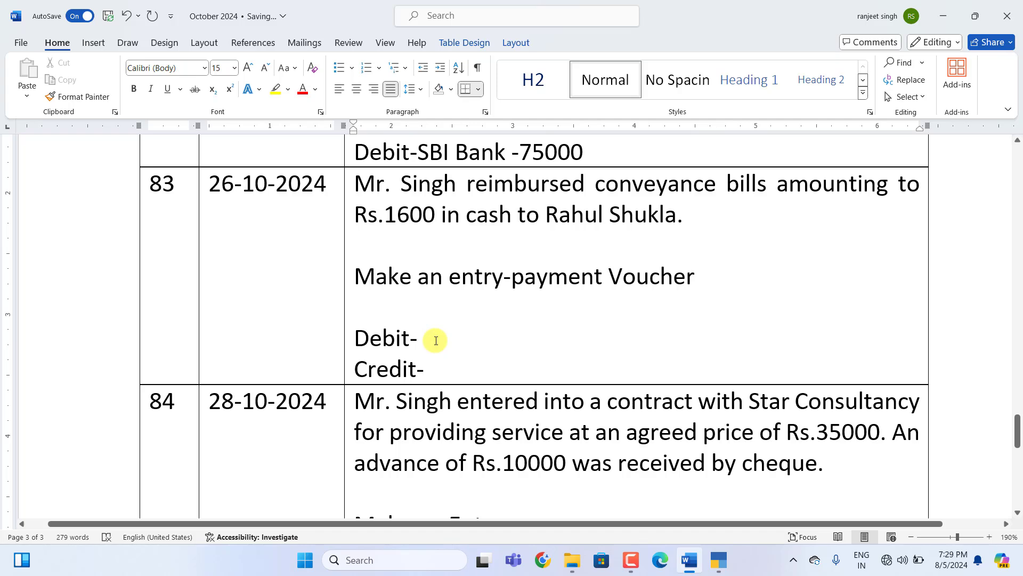
pyautogui.write('Conveyance Bill-')
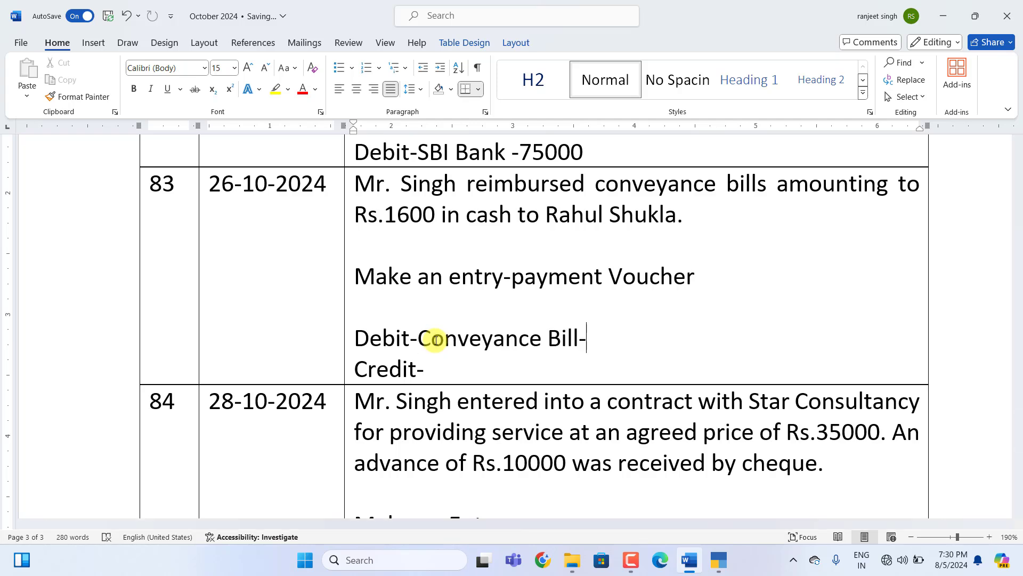
pyautogui.write('1600')
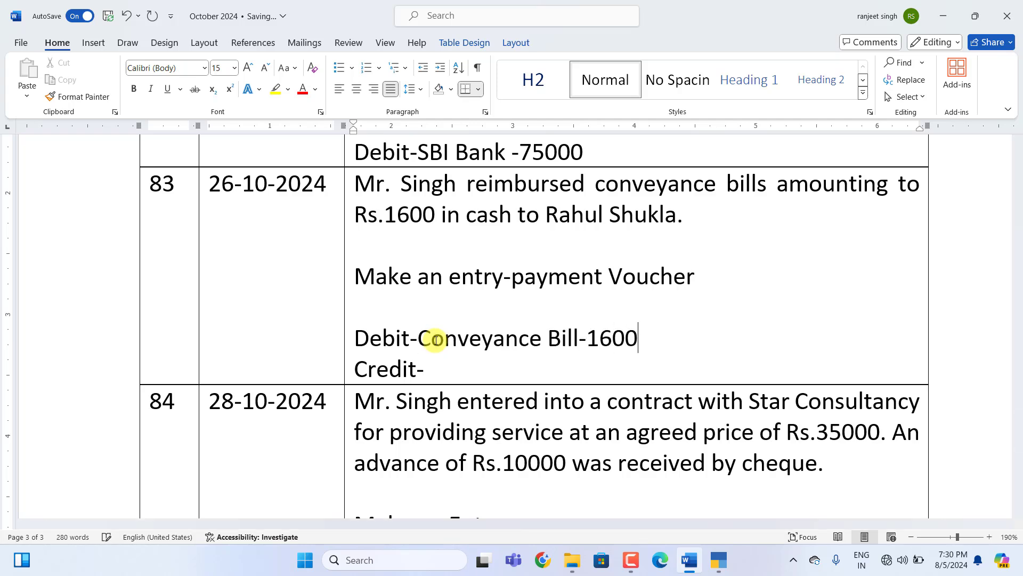
pyautogui.click(440, 370)
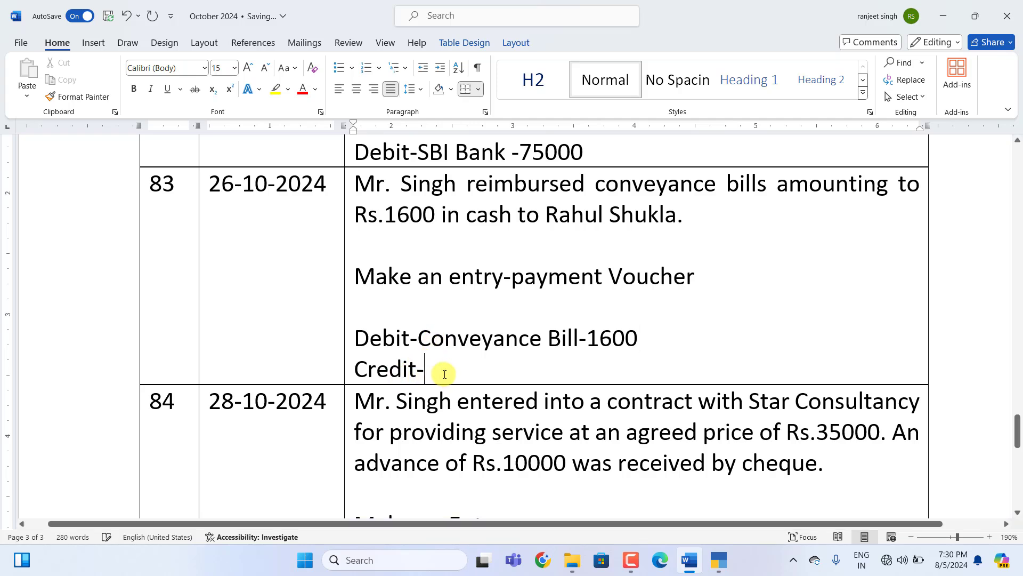
pyautogui.write('cash-')
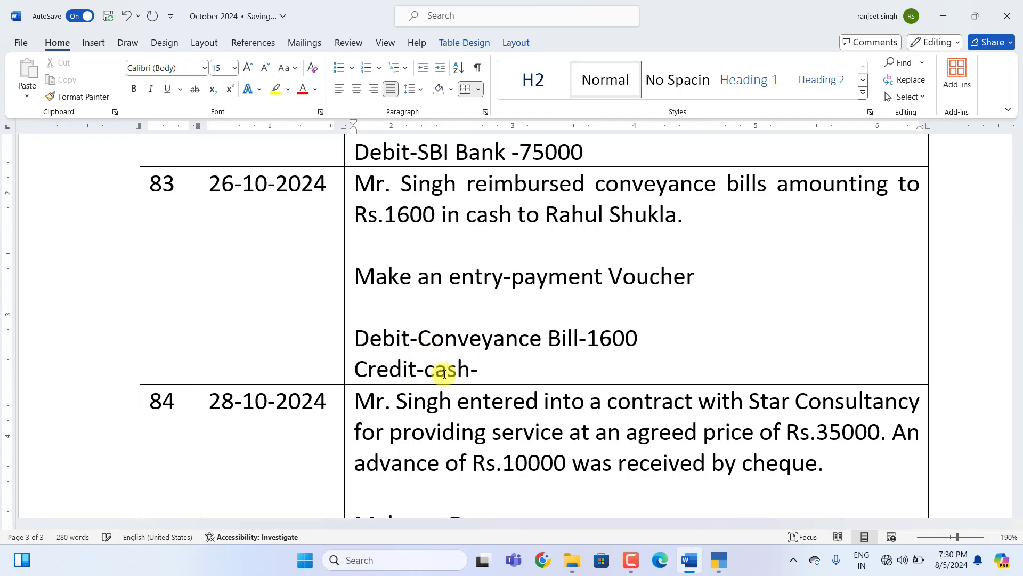
pyautogui.write('1600')
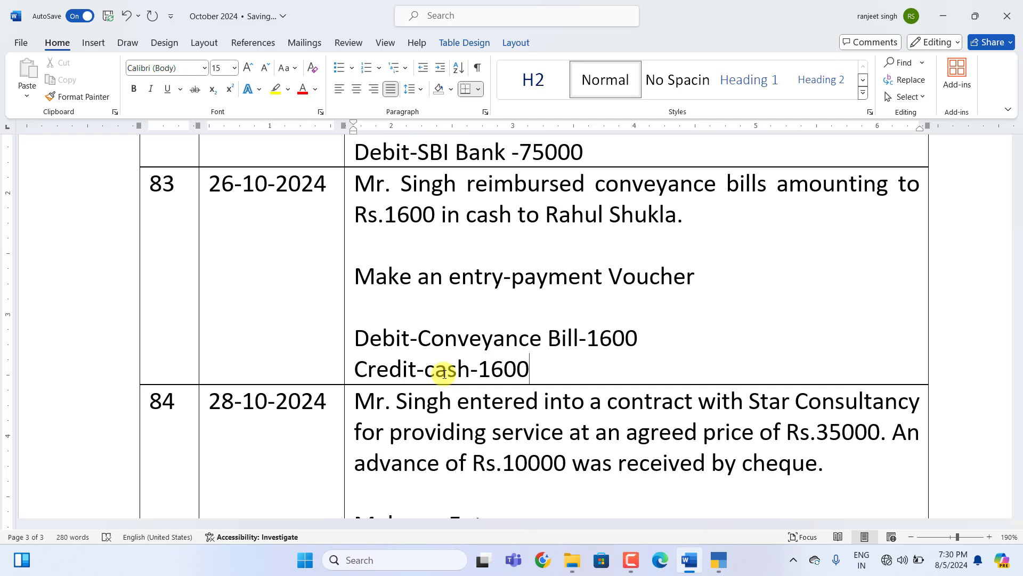
pyautogui.click(718, 561)
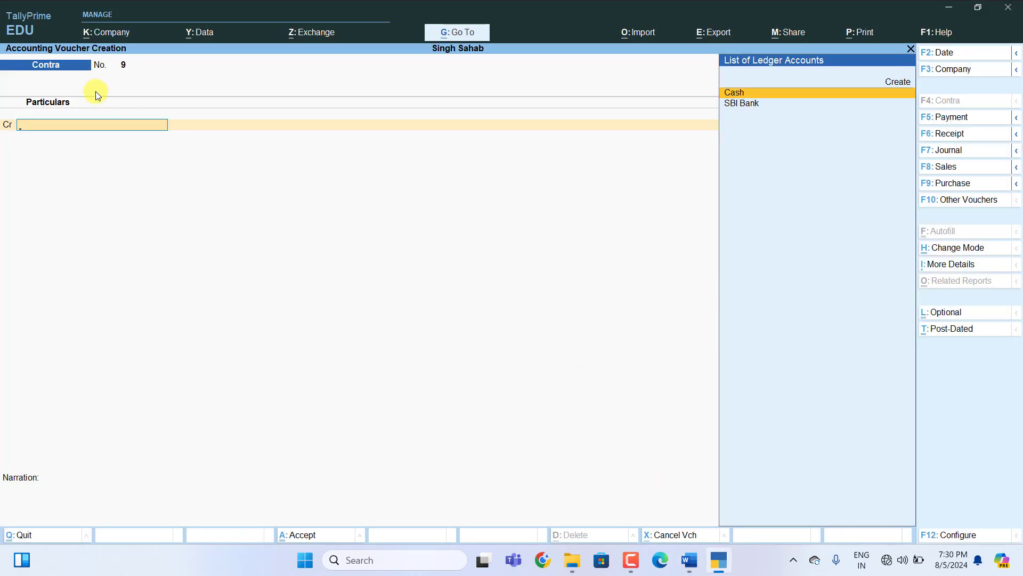
# Save Payment voucher 60: Conveyance Bill debited 1,600, Cash credited 1,600.
pyautogui.press('F5')
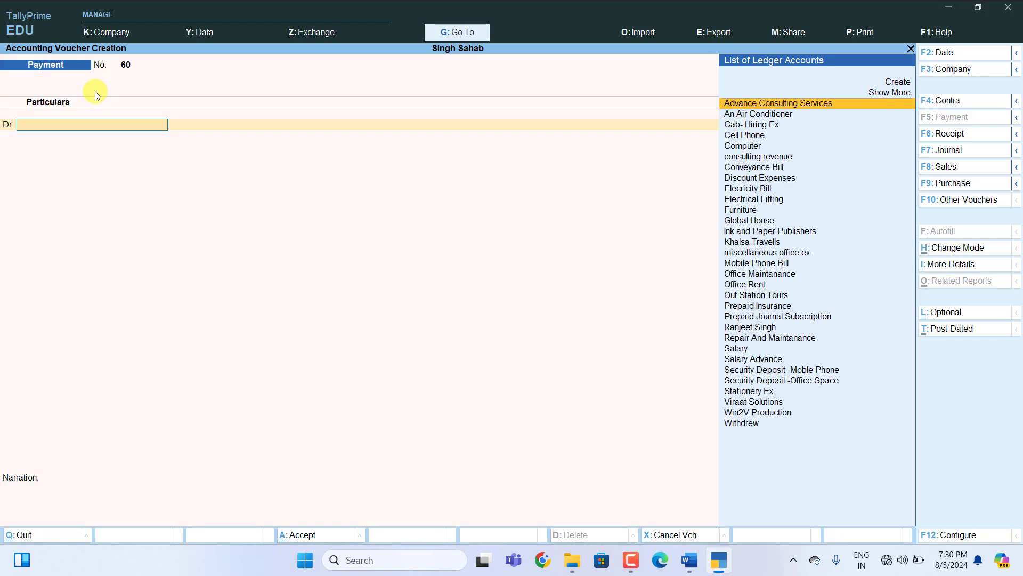
pyautogui.write('C')
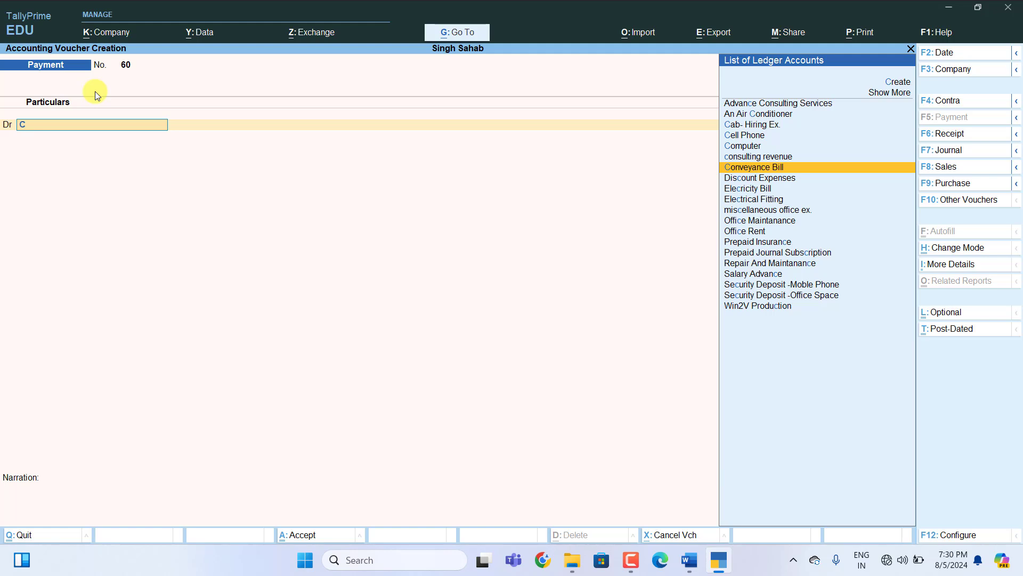
pyautogui.press('Return')
pyautogui.write('1600')
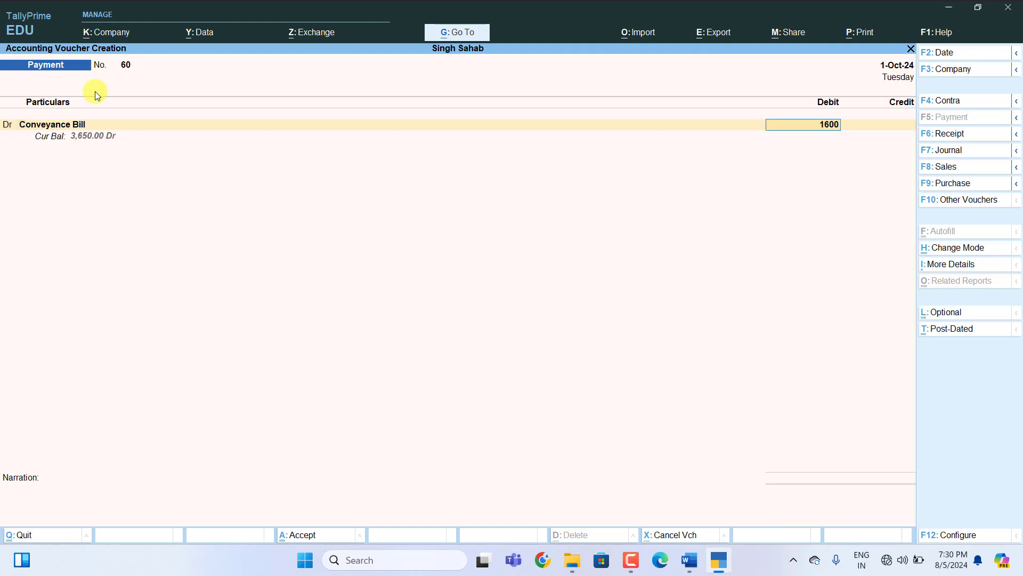
pyautogui.press('Return')
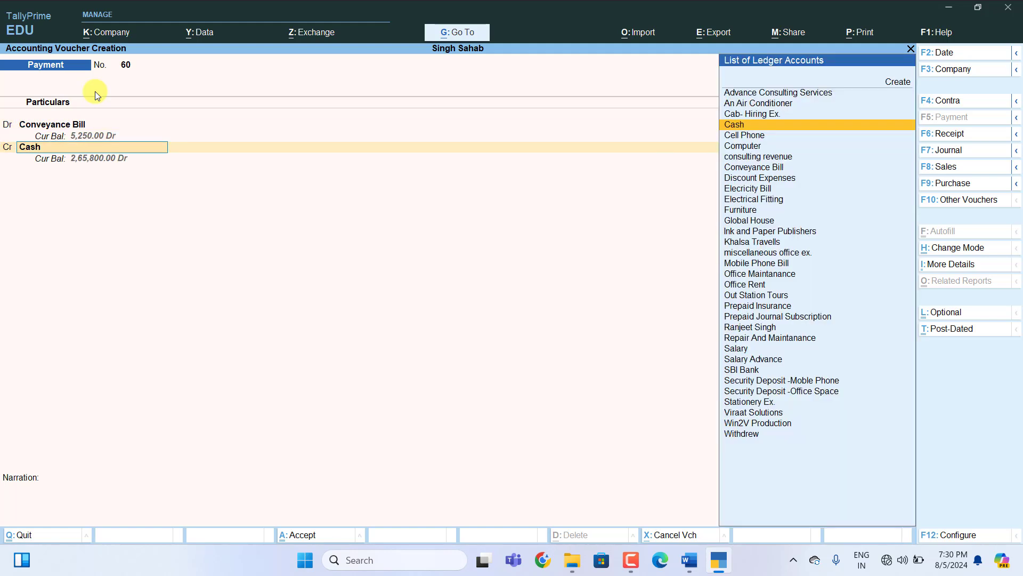
pyautogui.press('Return')
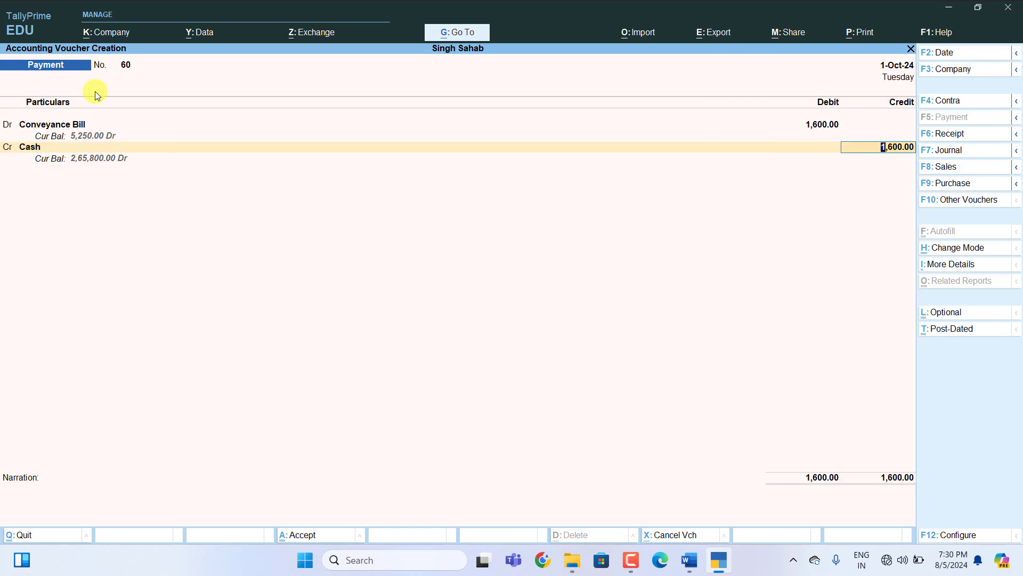
pyautogui.press('Return')
pyautogui.press('Return')
pyautogui.press('Return')
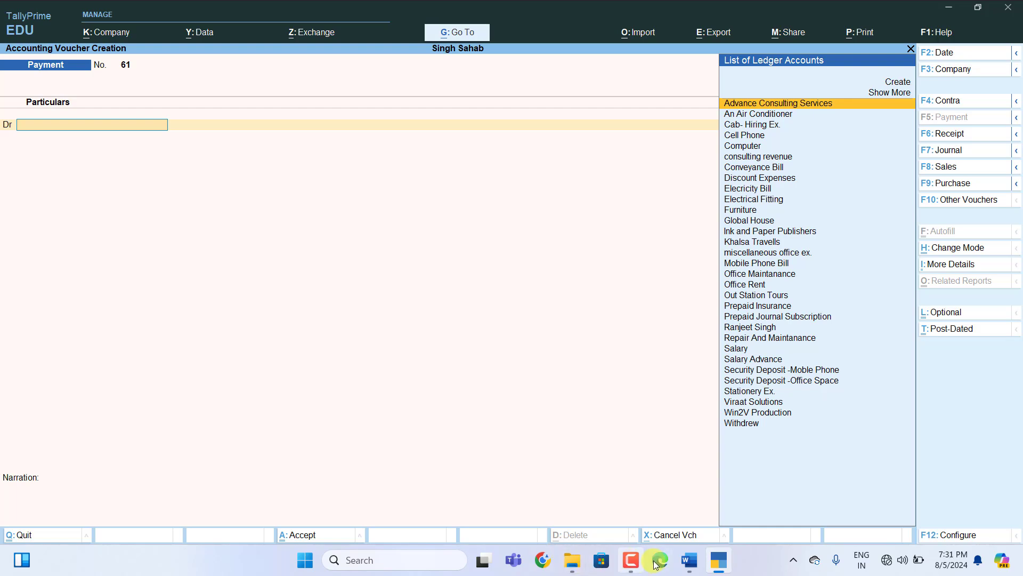
# Scroll the Word worksheet to entry 84, the Rs.10000 Star Consultancy cheque advance.
pyautogui.click(688, 564)
pyautogui.scroll(-5, 413, 304)
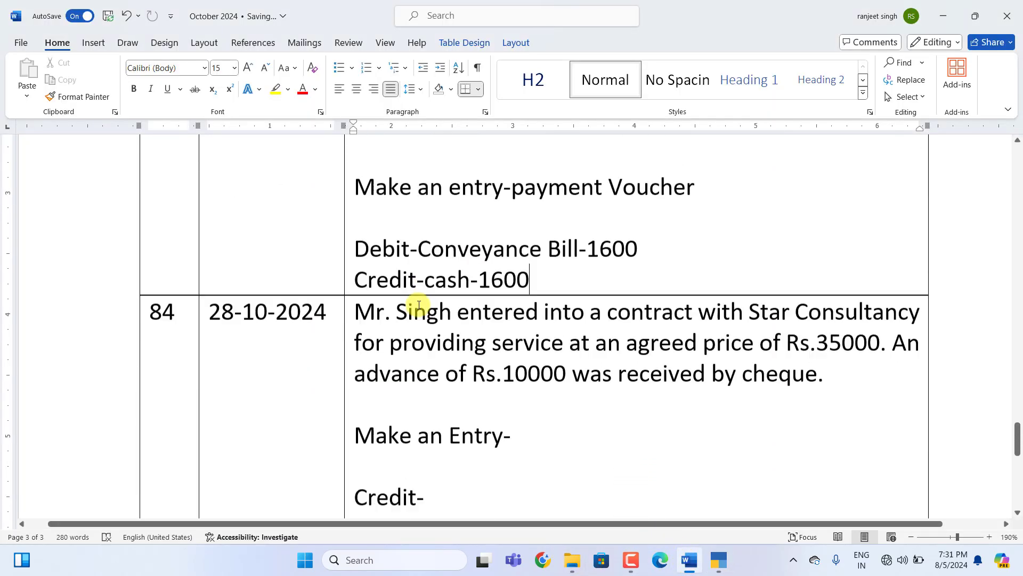
pyautogui.scroll(-1, 525, 354)
pyautogui.scroll(1, 526, 354)
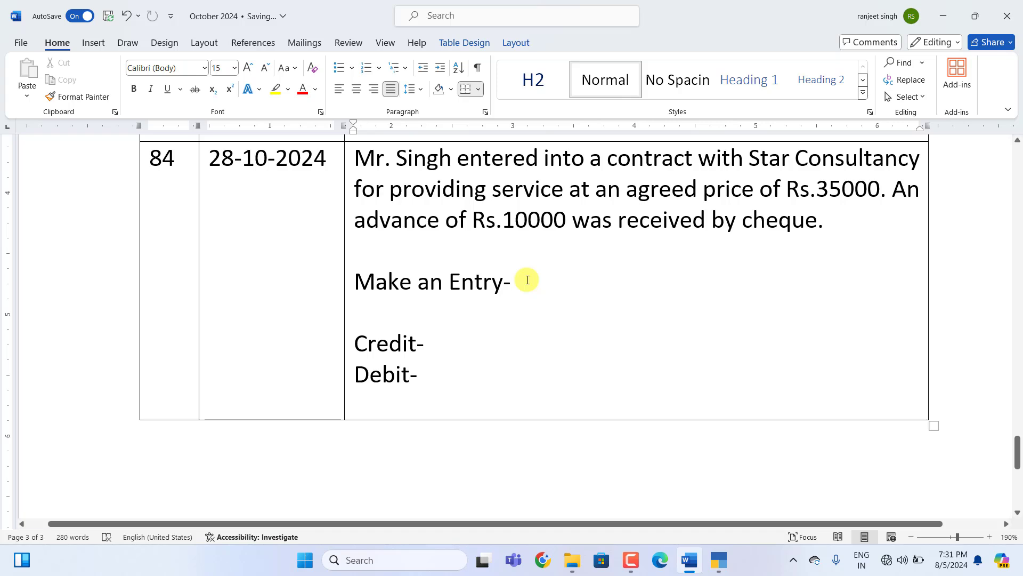
pyautogui.click(528, 279)
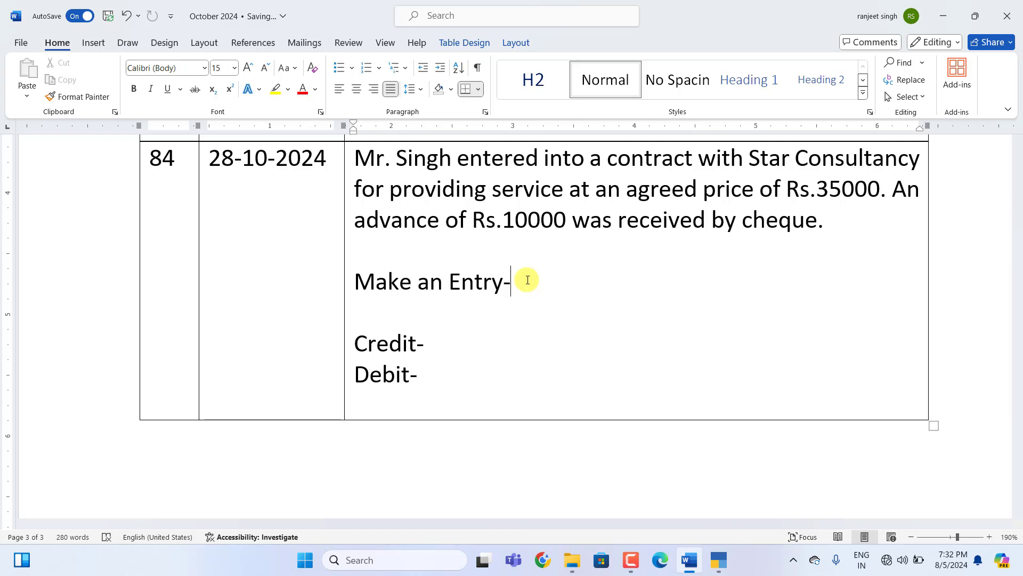
# Fill entry 84 as Receipt Voucher, Credit Advance Consulting Revenue -10000, Debit SBI Bank-10000.
pyautogui.write('ry-Receipt Vouche')
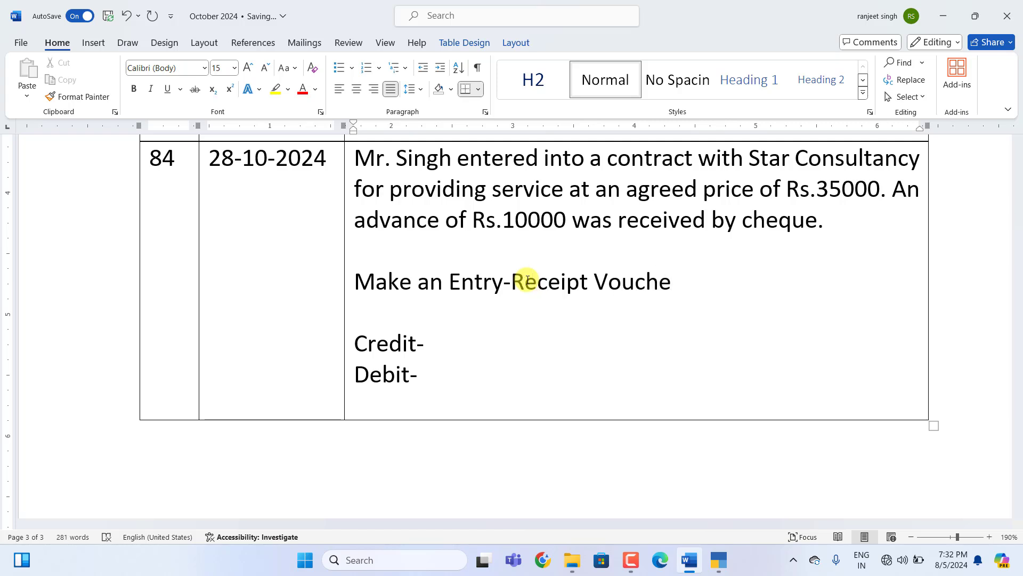
pyautogui.write('r')
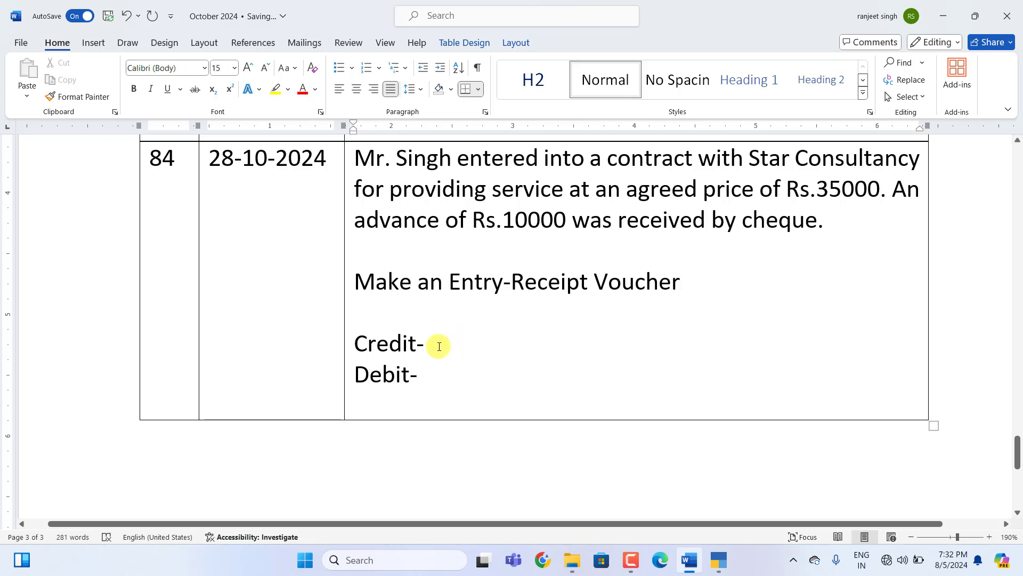
pyautogui.click(439, 346)
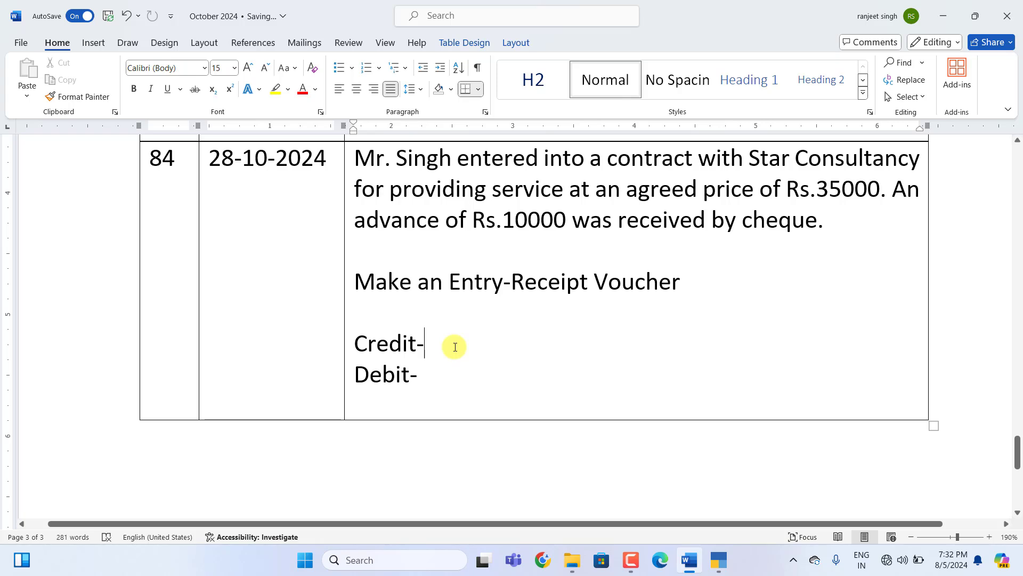
pyautogui.write('Advan')
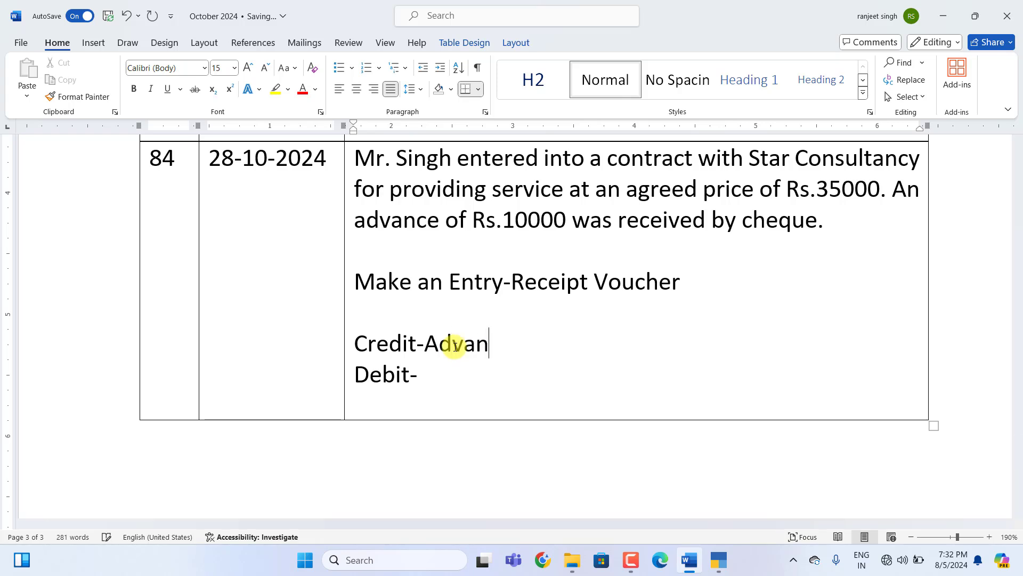
pyautogui.write('ce Consulting')
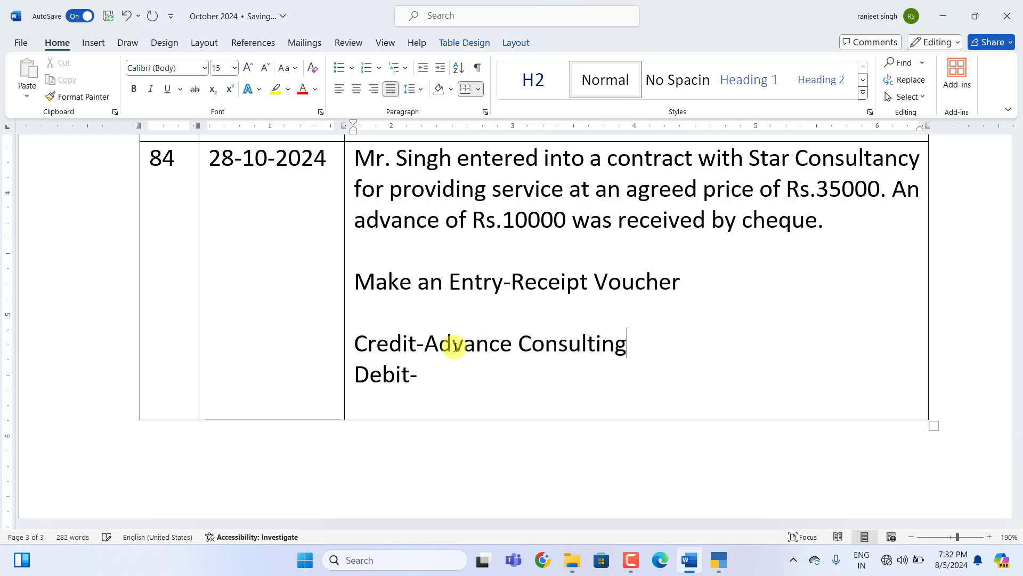
pyautogui.write(' Revenue -')
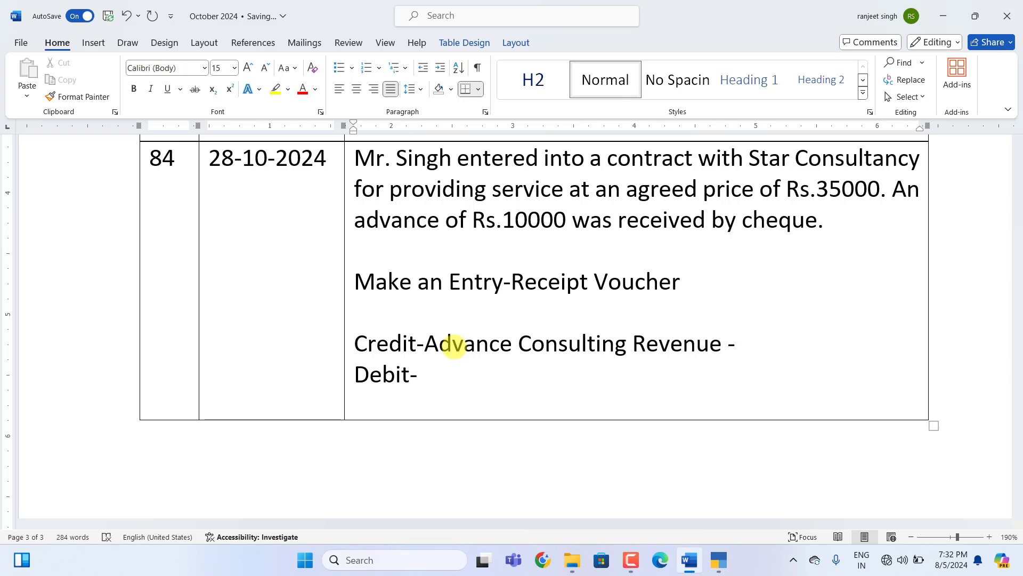
pyautogui.write('10000')
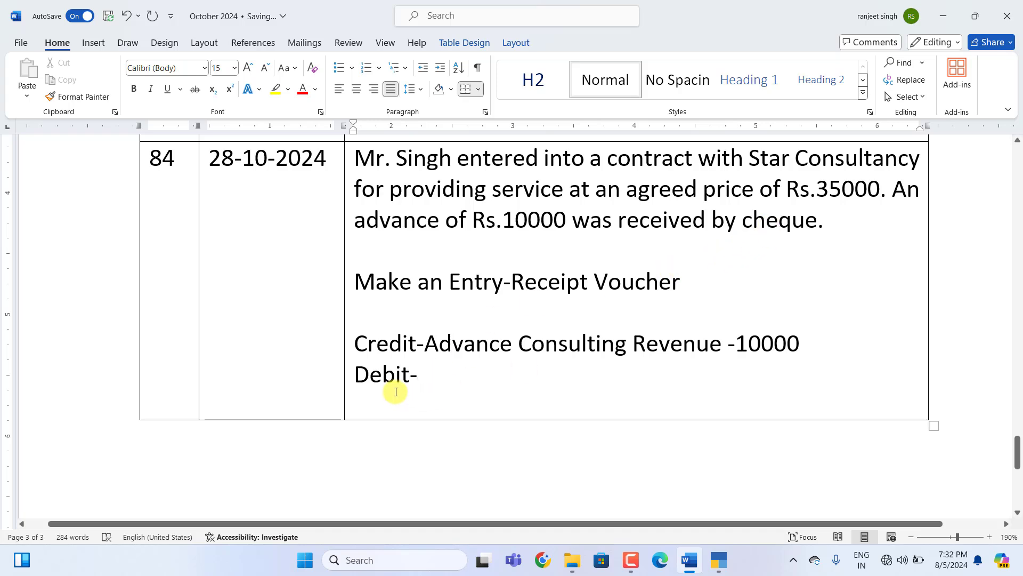
pyautogui.write('SB')
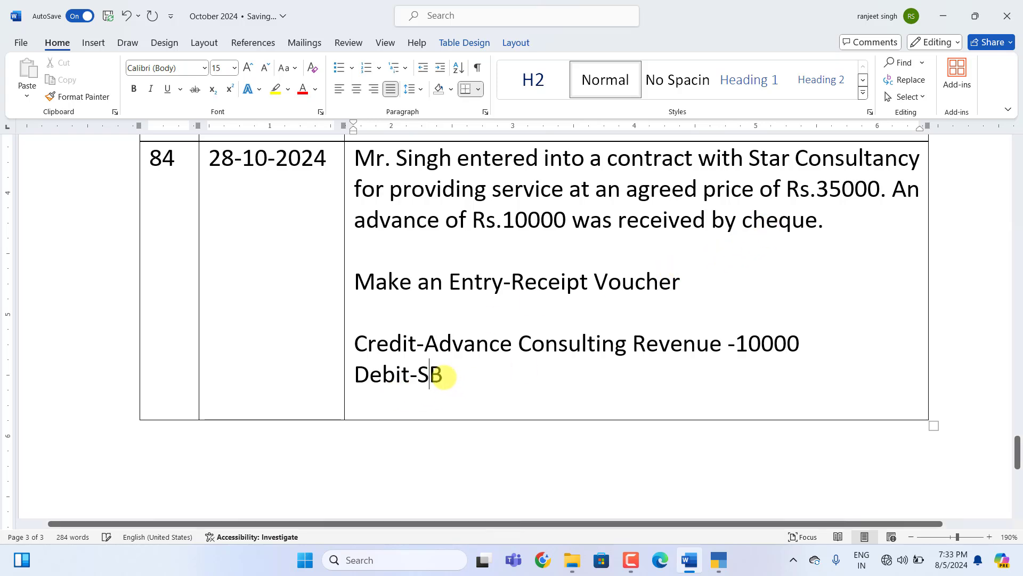
pyautogui.write('I Bank')
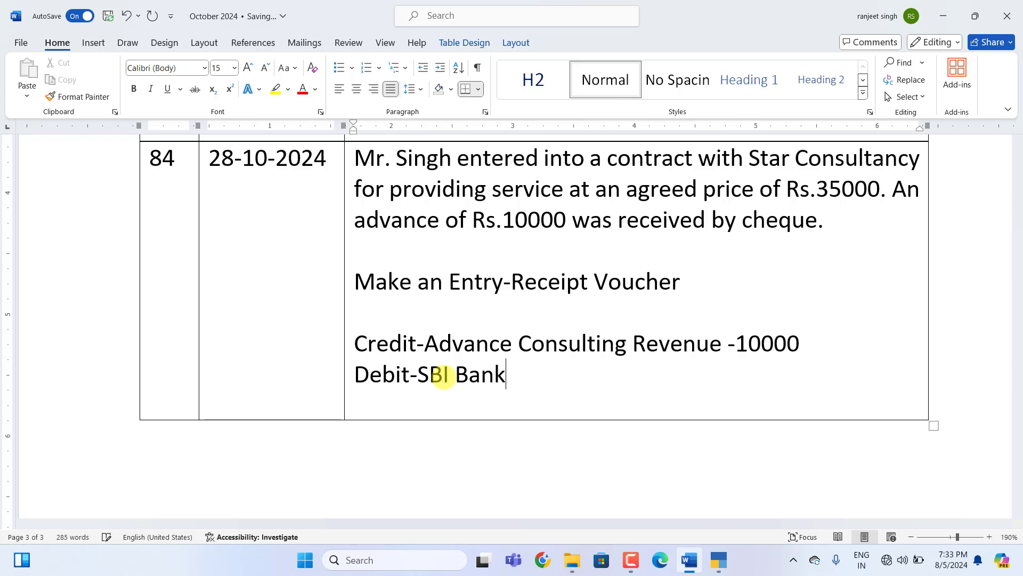
pyautogui.write('-10000')
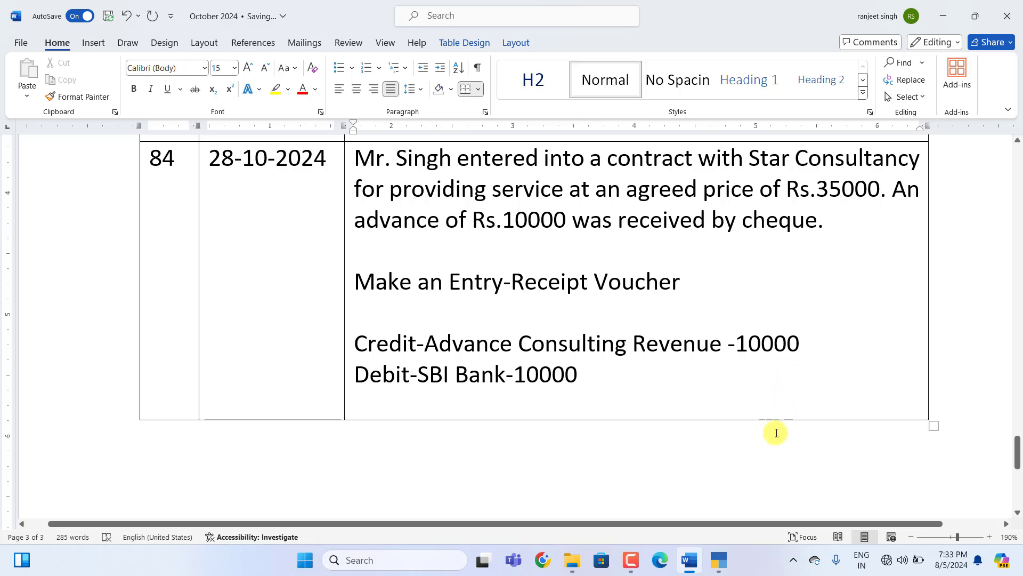
# Save Receipt voucher 16, Advance Consulting Services Cr and SBI Bank Dr 10,000, then quit to Gateway.
pyautogui.click(723, 563)
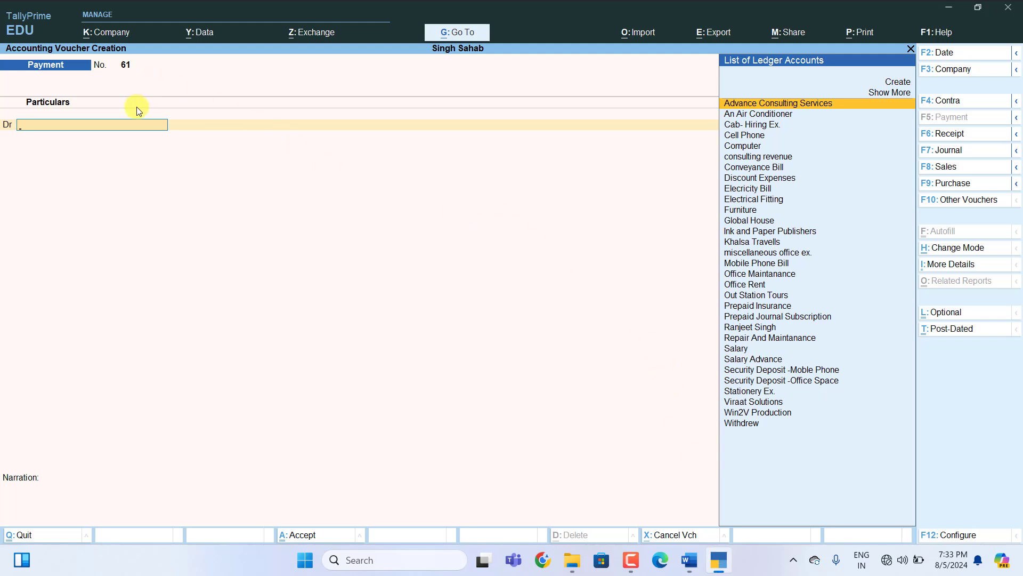
pyautogui.press('F6')
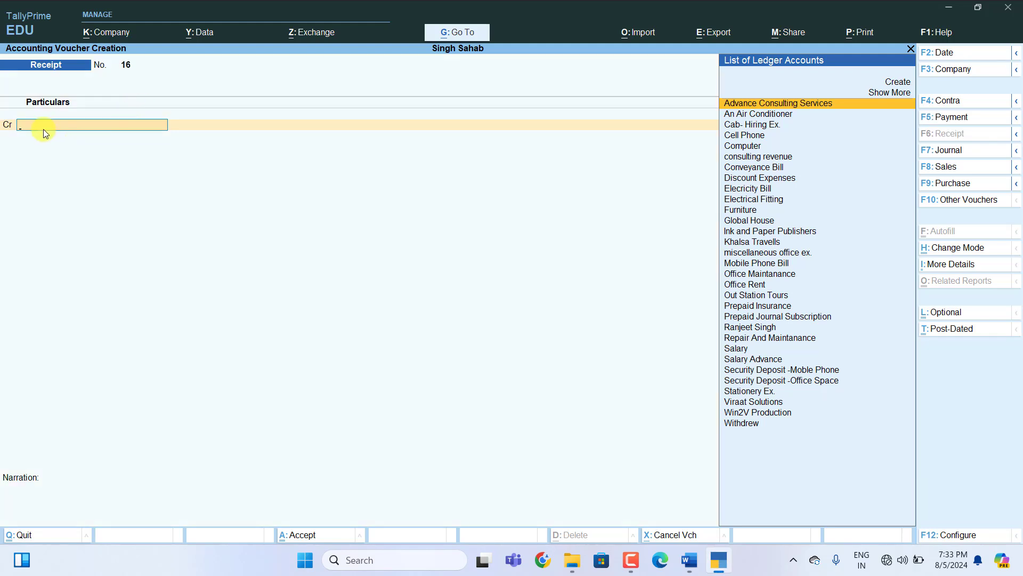
pyautogui.write('A')
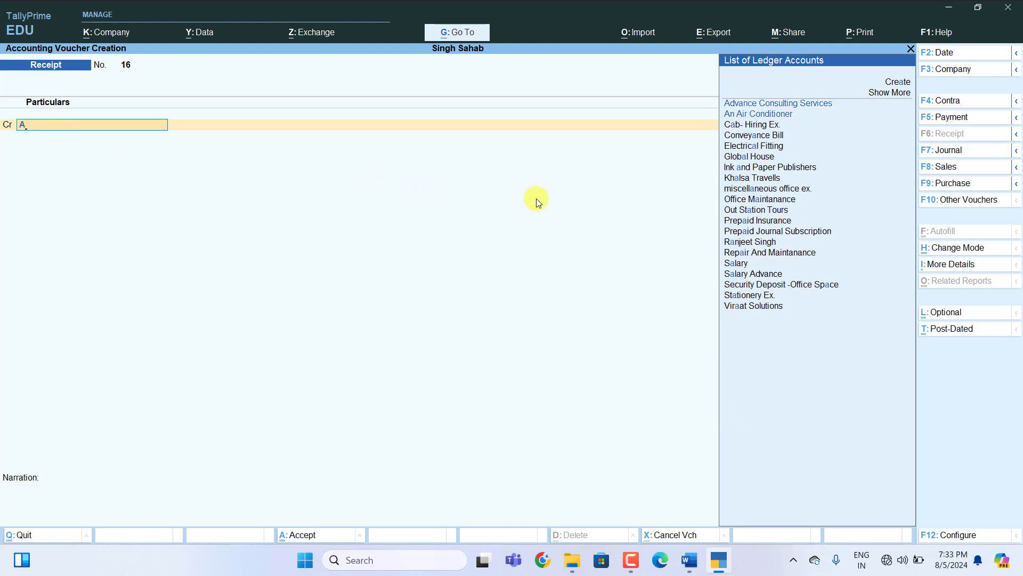
pyautogui.press('Return')
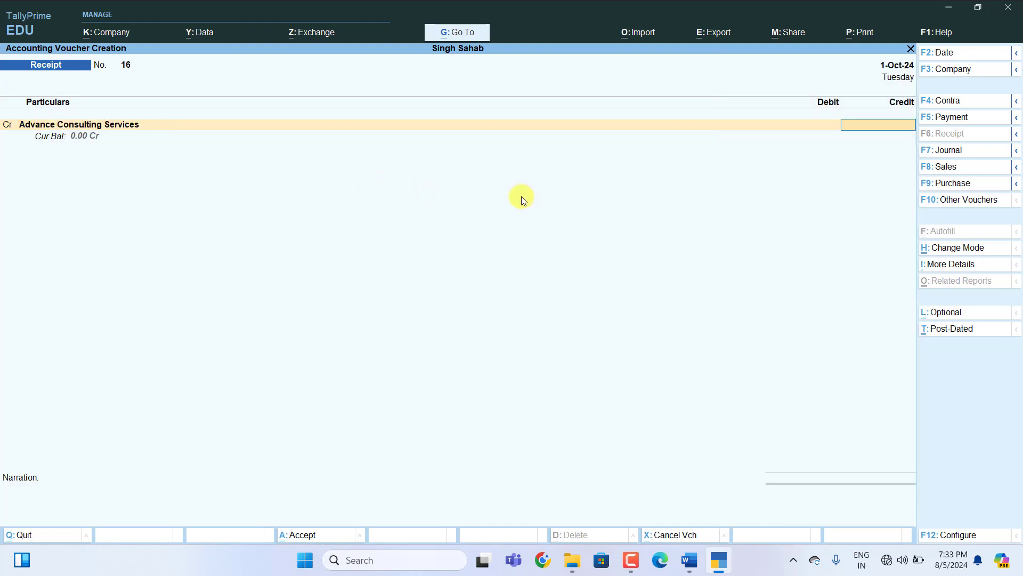
pyautogui.write('10000')
pyautogui.press('Return')
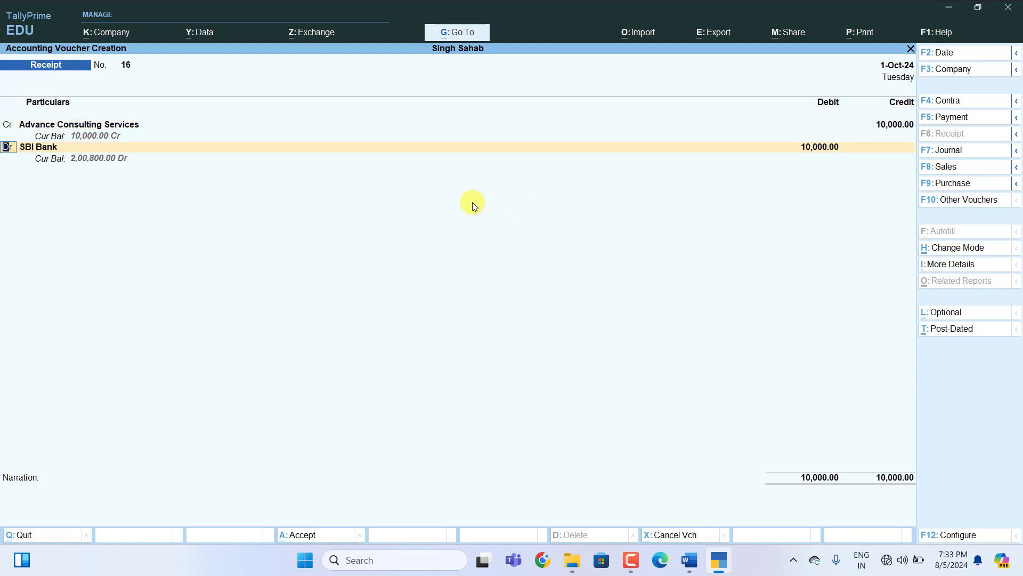
pyautogui.click(80, 145)
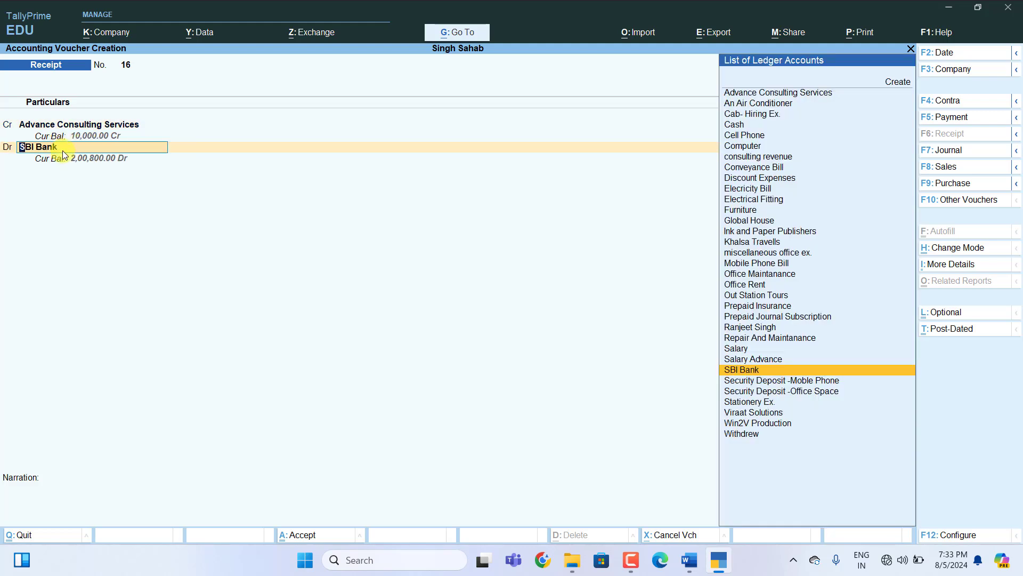
pyautogui.press('Return')
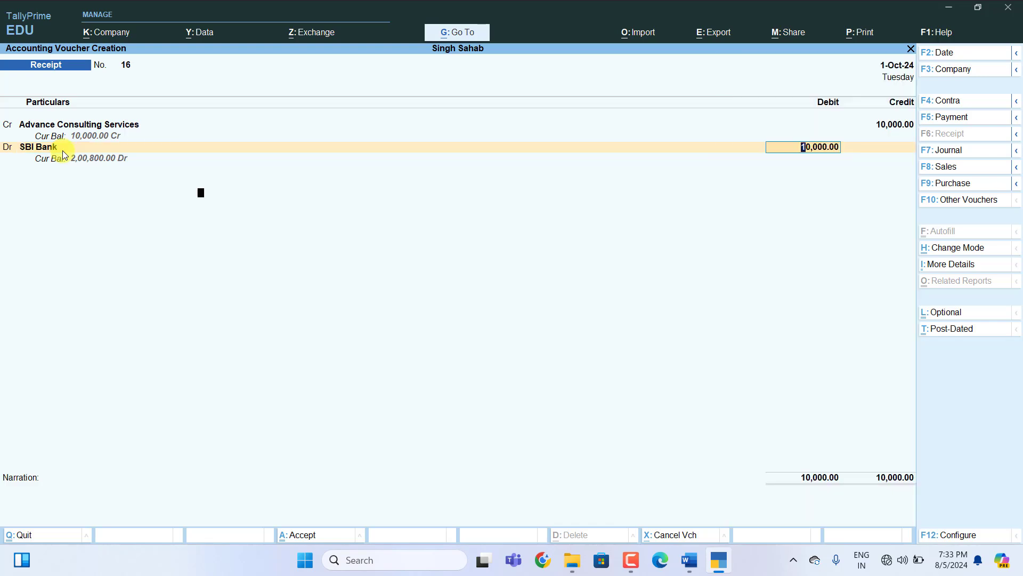
pyautogui.press('Return')
pyautogui.press('Return')
pyautogui.press('Return')
pyautogui.press('Return')
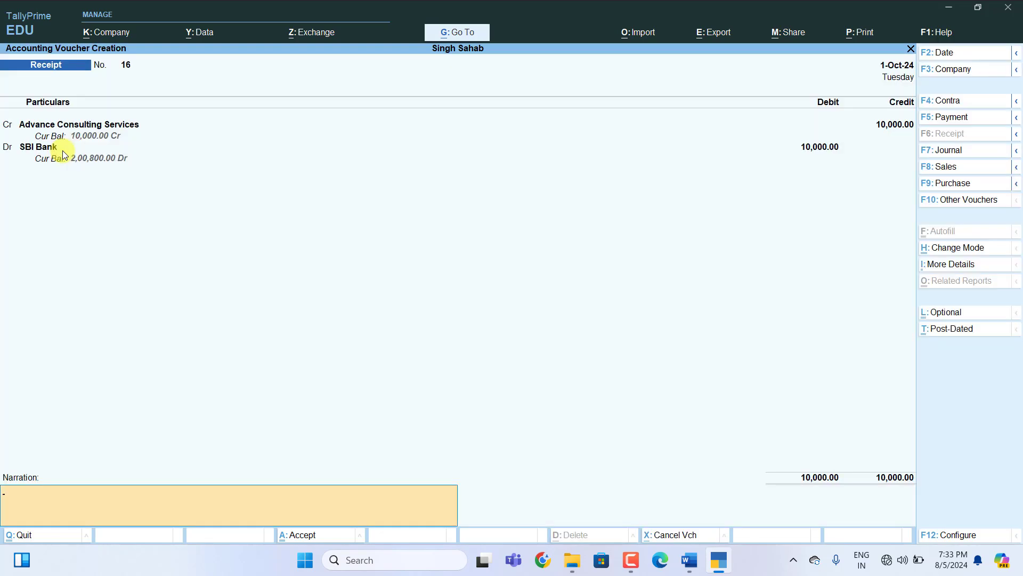
pyautogui.press('Return')
pyautogui.press('Return')
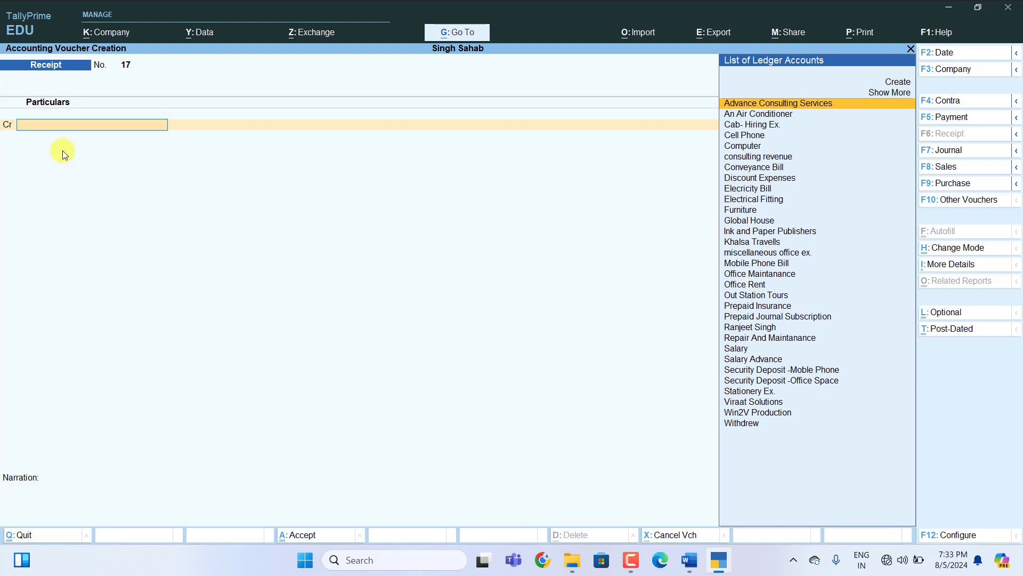
pyautogui.press('Escape')
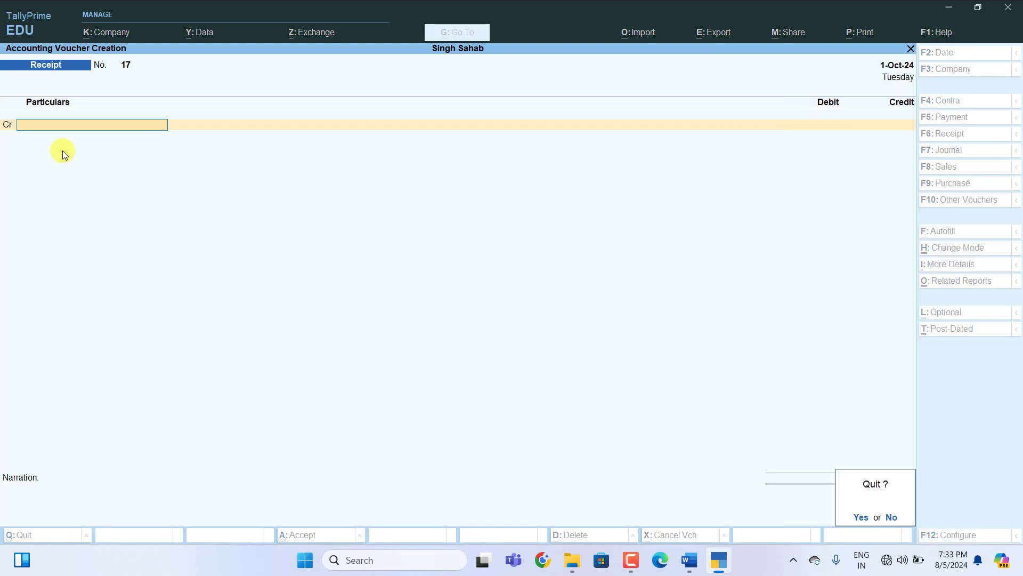
pyautogui.press('Return')
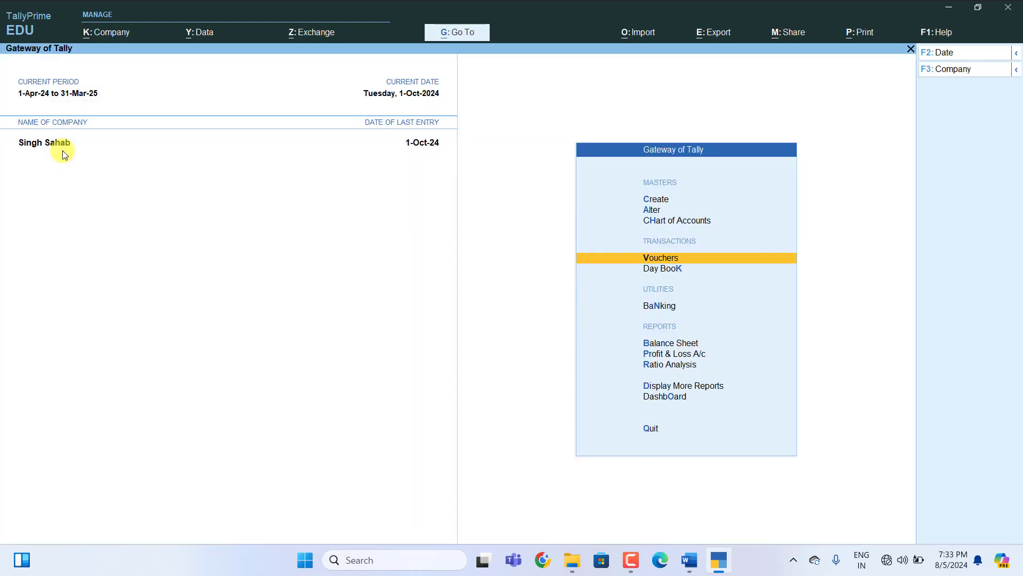
pyautogui.press('Down')
pyautogui.press('Return')
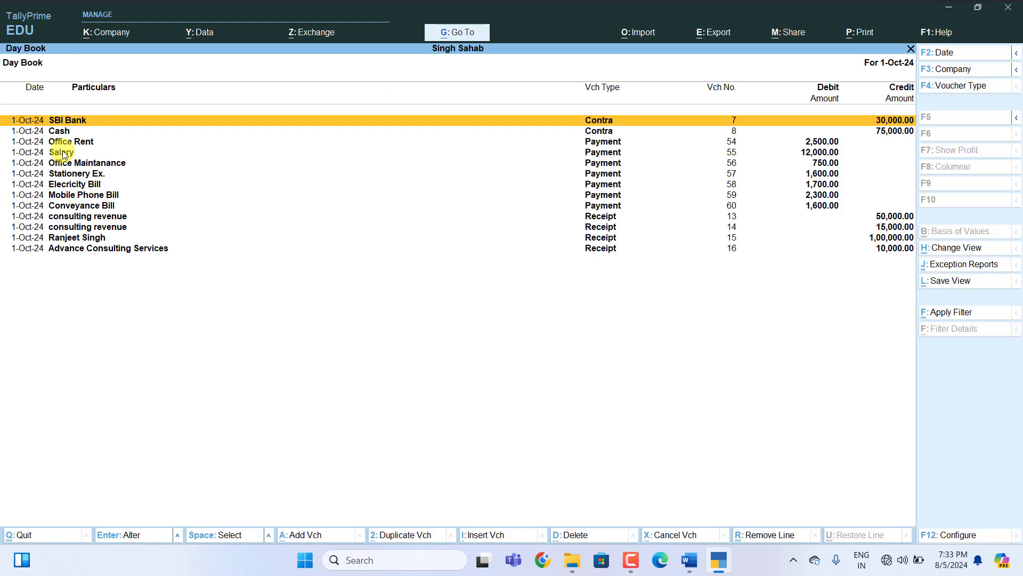
pyautogui.press('Down')
pyautogui.press('Down')
pyautogui.press('Down')
pyautogui.press('Down')
pyautogui.press('Down')
pyautogui.press('Down')
pyautogui.press('Down')
pyautogui.press('Down')
pyautogui.press('Down')
pyautogui.press('Down')
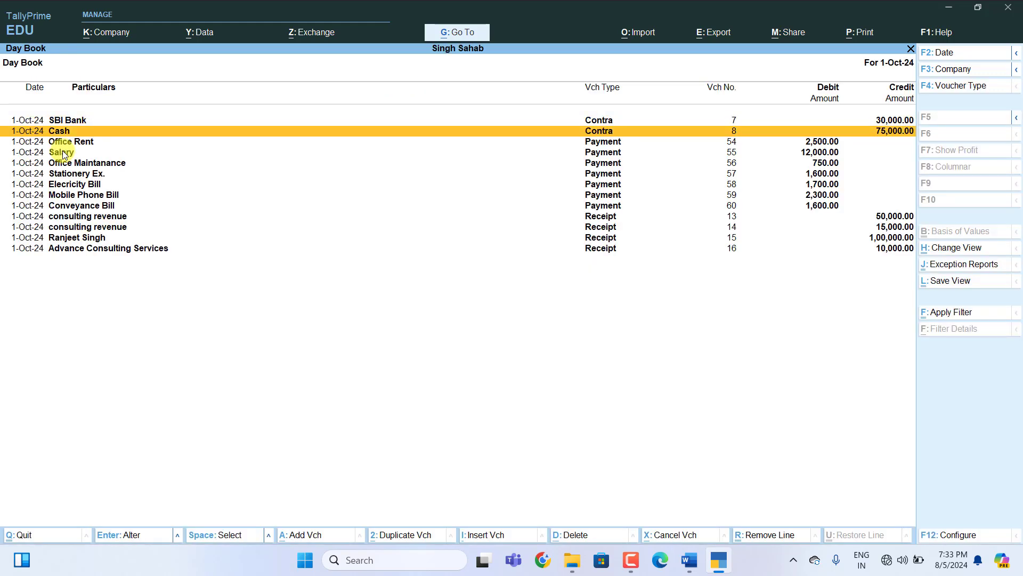
pyautogui.press('Down')
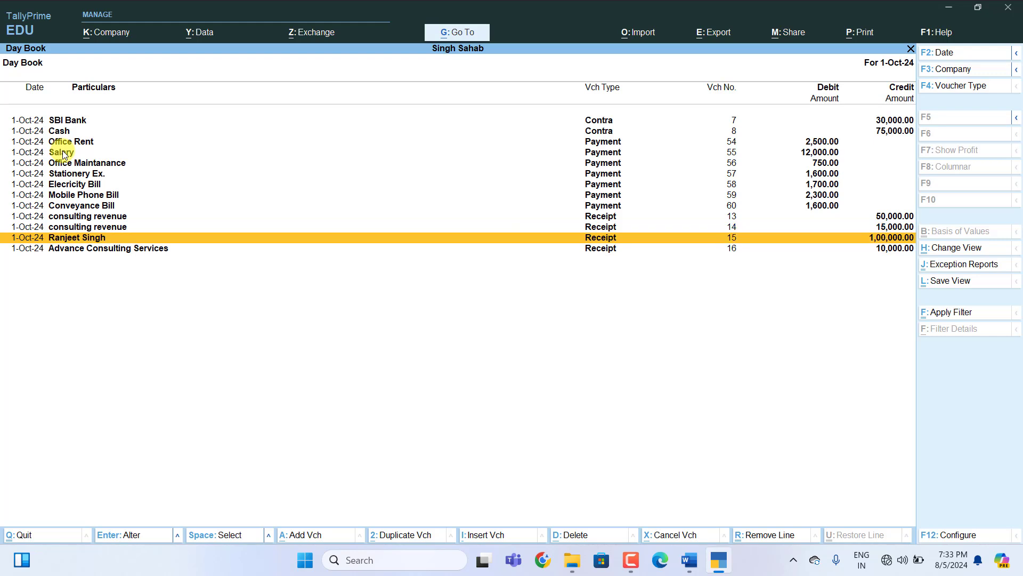
pyautogui.press('Up')
pyautogui.press('Up')
pyautogui.press('Up')
pyautogui.press('Up')
pyautogui.press('Up')
pyautogui.press('Up')
pyautogui.press('Up')
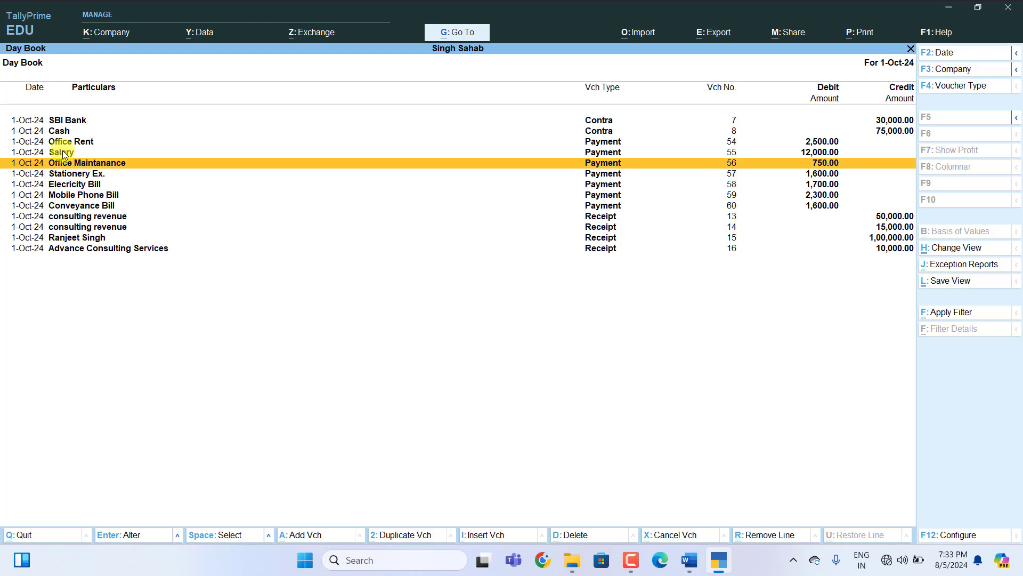
pyautogui.press('Down')
pyautogui.press('Return')
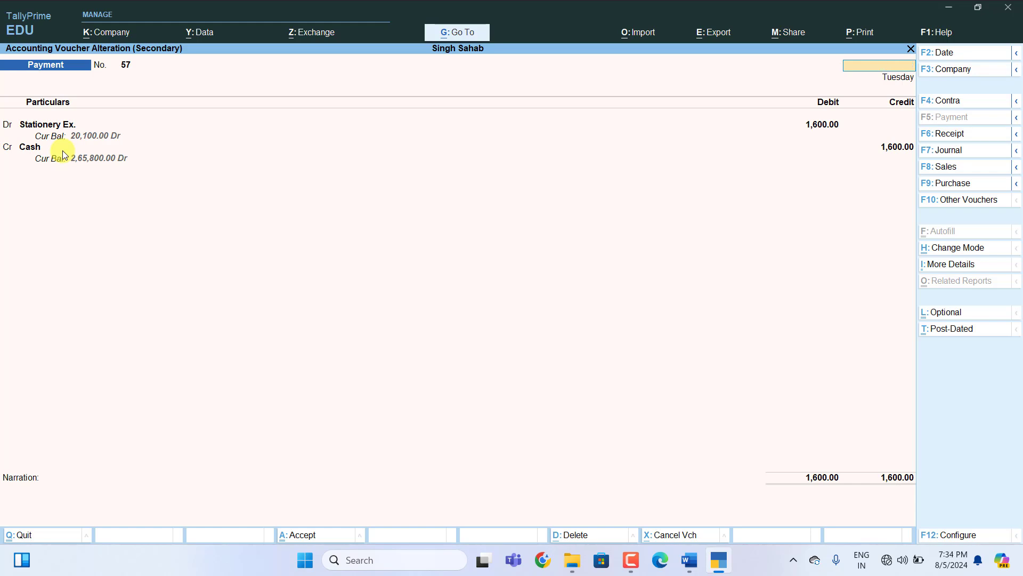
pyautogui.press('Escape')
pyautogui.press('Return')
pyautogui.press('Escape')
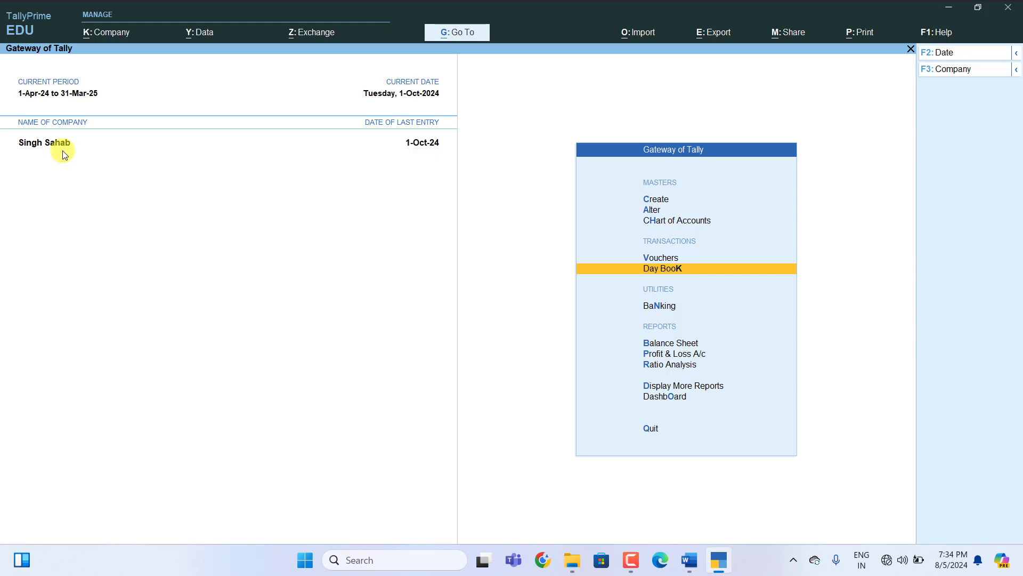
# Show the detailed Trial Balance (7,73,100.00) with Indirect Expenses expanded into ledgers.
pyautogui.press('Down')
pyautogui.press('Down')
pyautogui.press('Down')
pyautogui.press('Down')
pyautogui.press('Down')
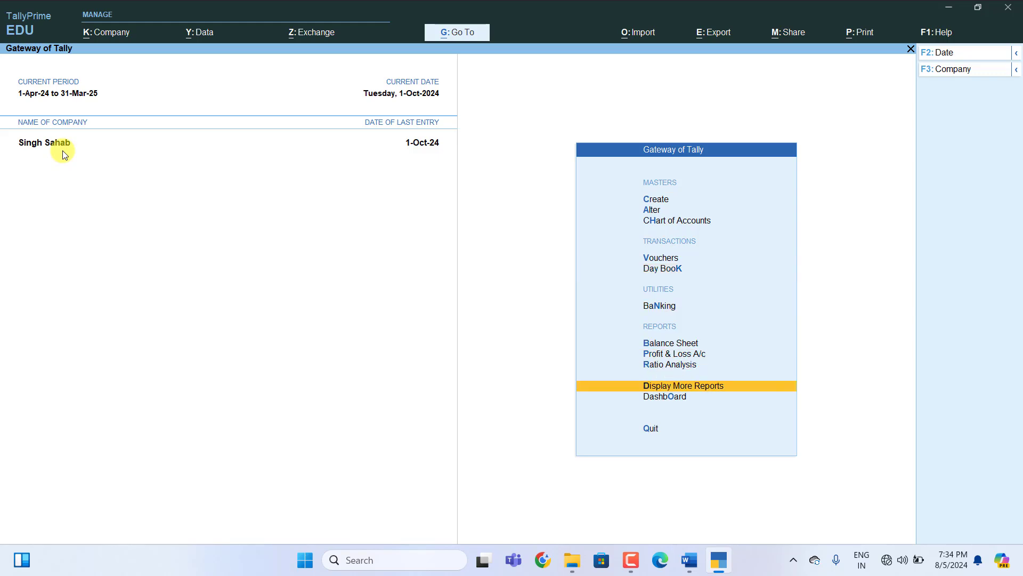
pyautogui.press('Return')
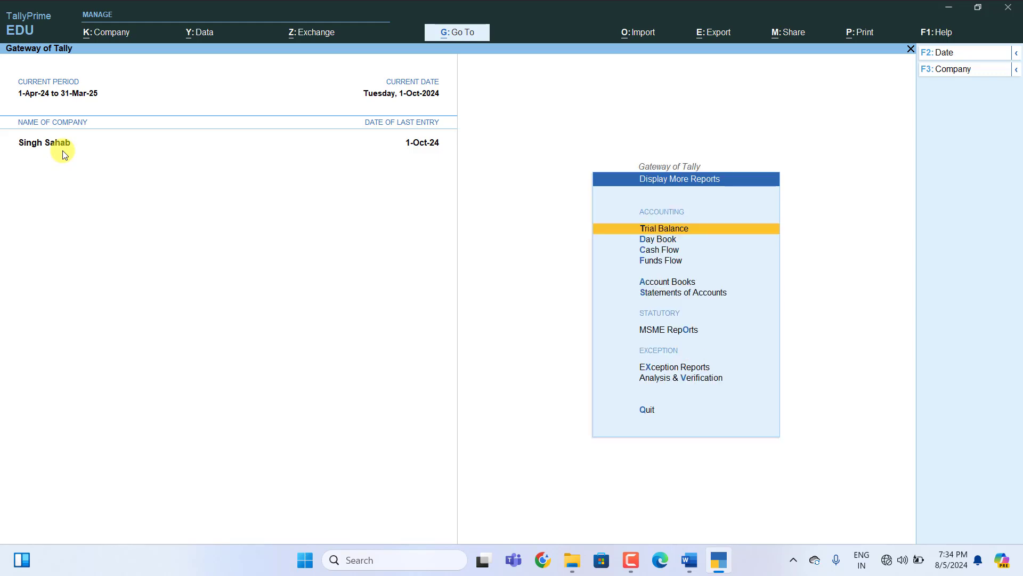
pyautogui.press('Return')
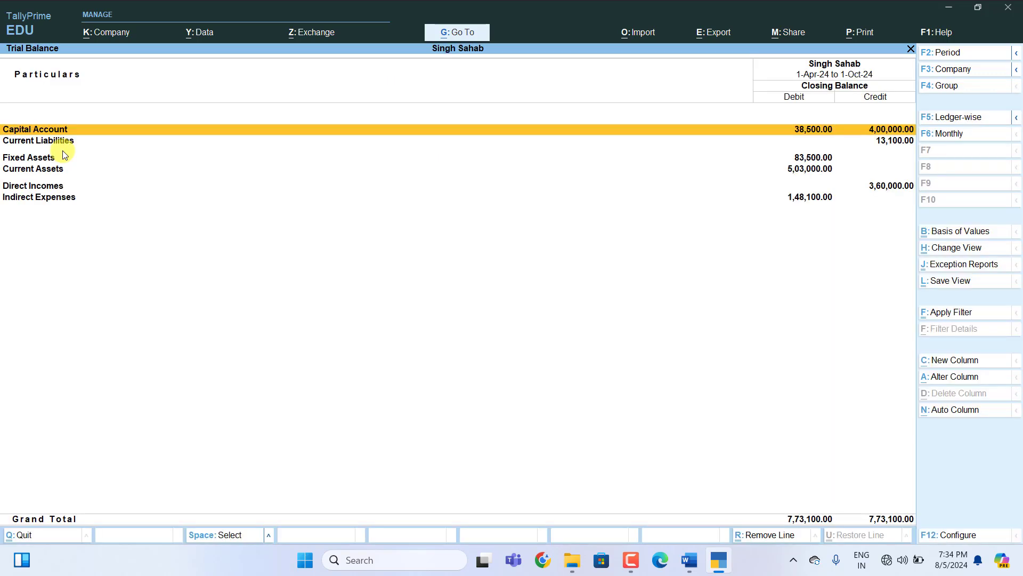
pyautogui.hotkey('alt', 'F5')
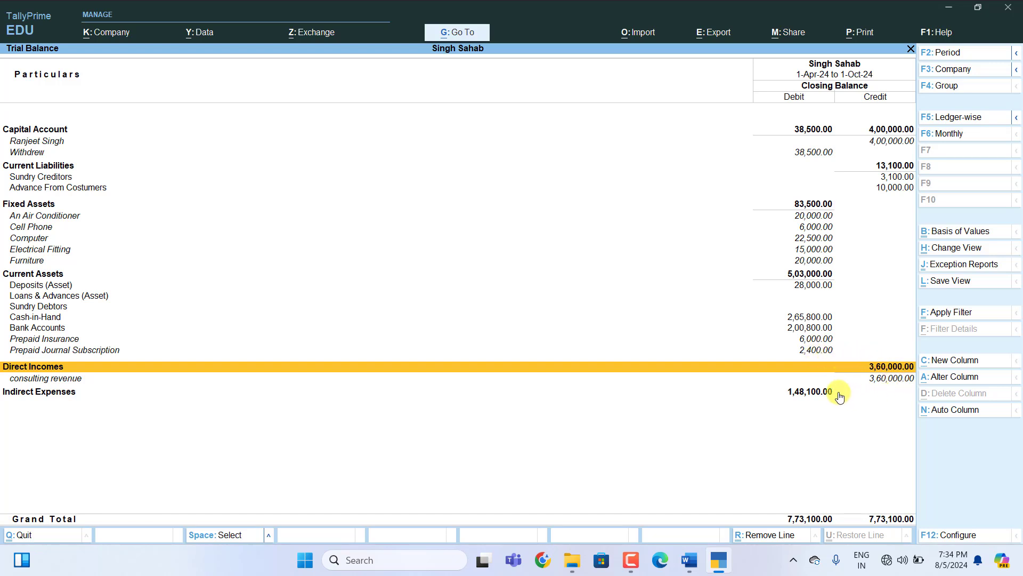
pyautogui.click(823, 393)
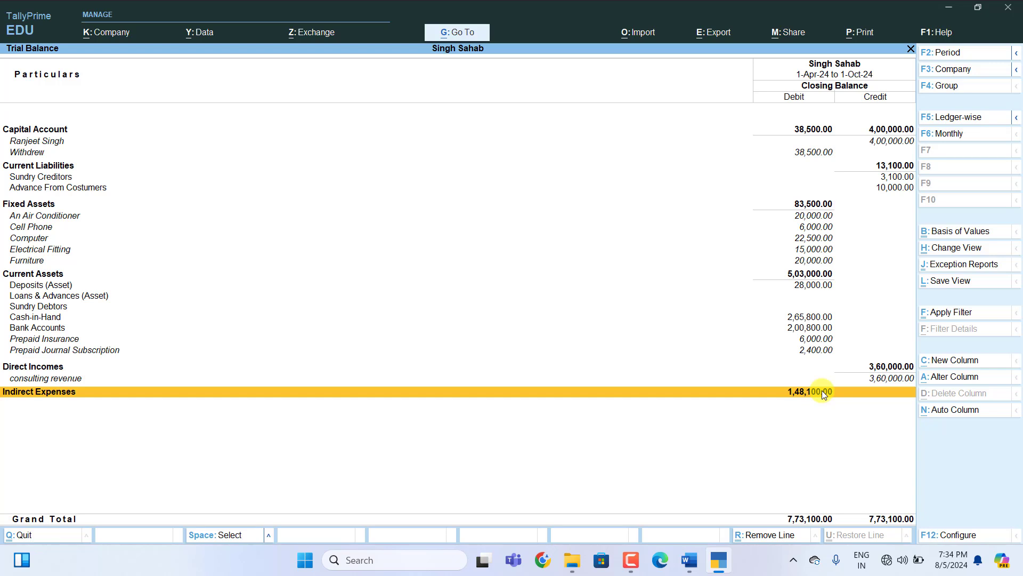
pyautogui.hotkey('shift', 'Return')
pyautogui.press('Down')
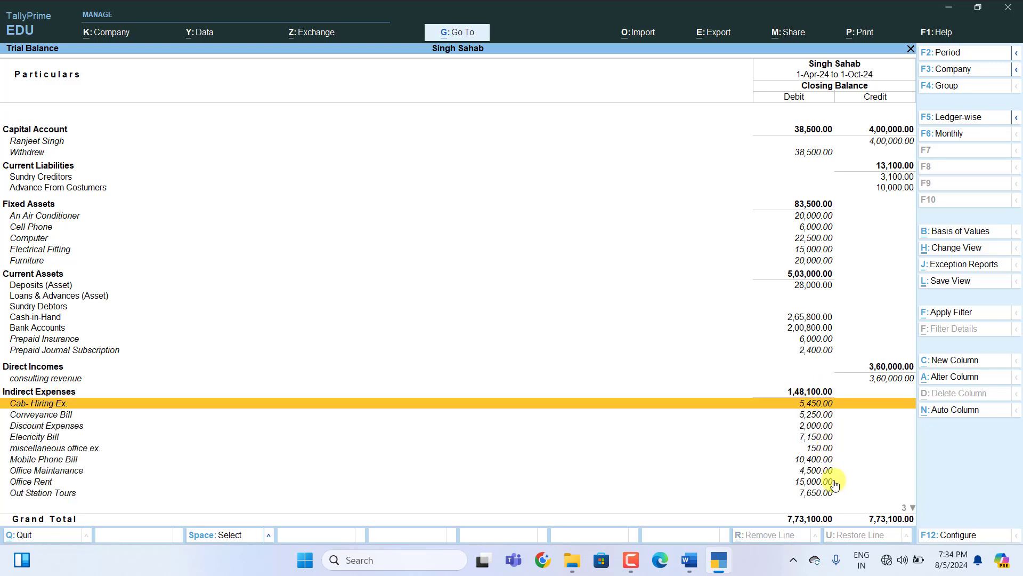